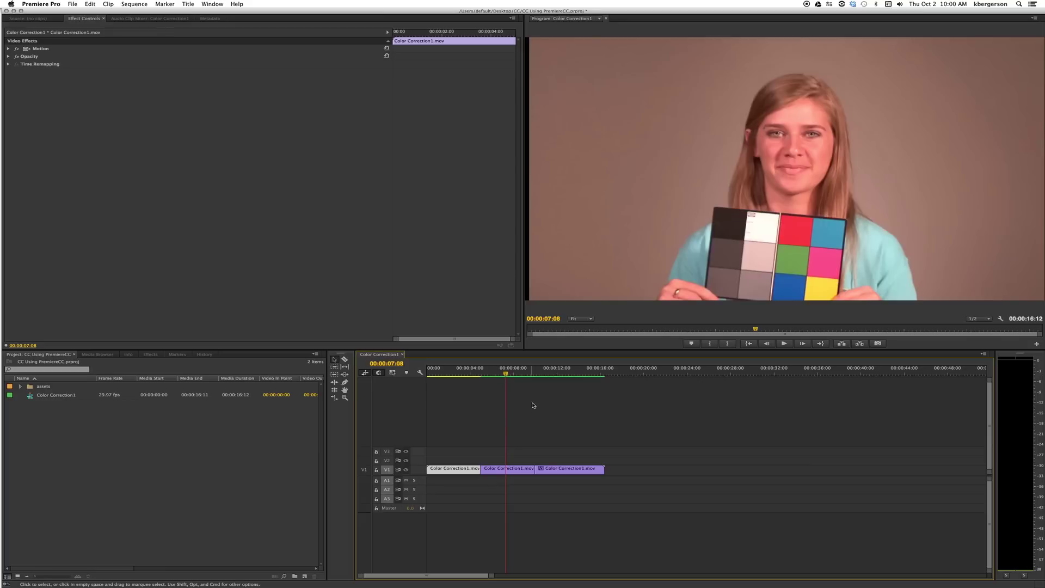
Return the playhead to the start of the sequence and switch to the Color Correction workspace.
click(570, 372)
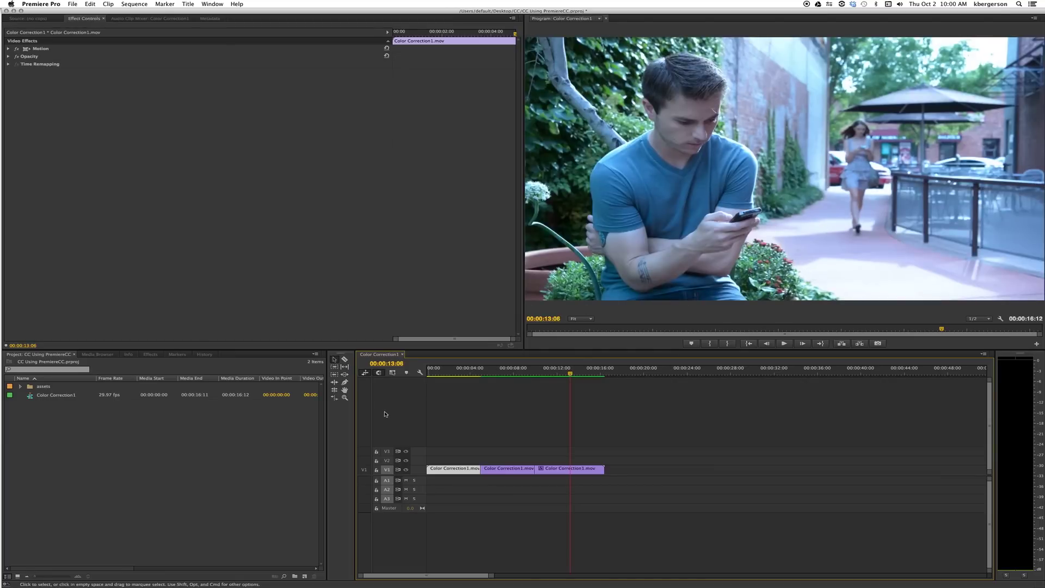
click(427, 370)
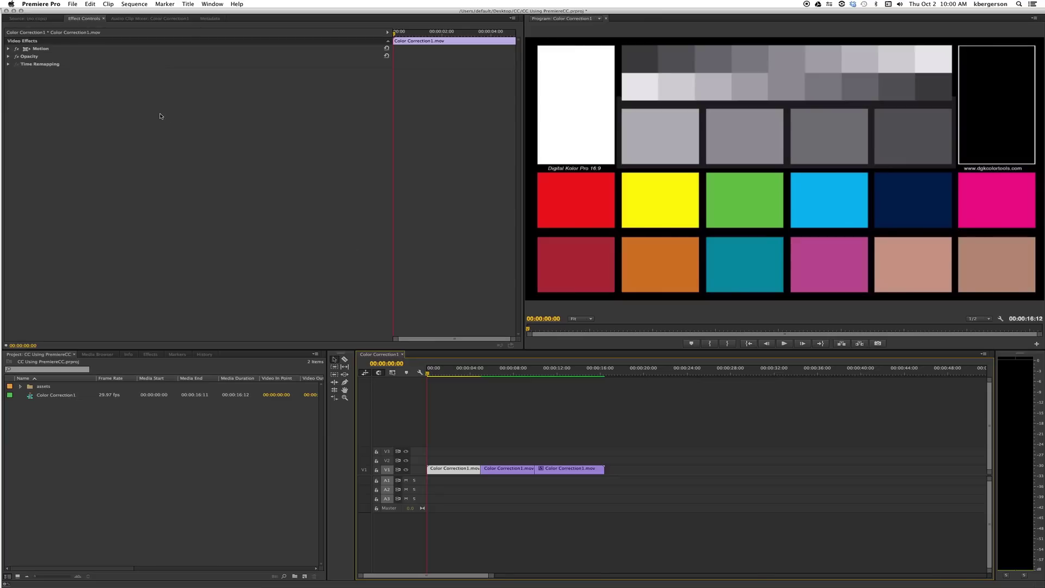
click(211, 4)
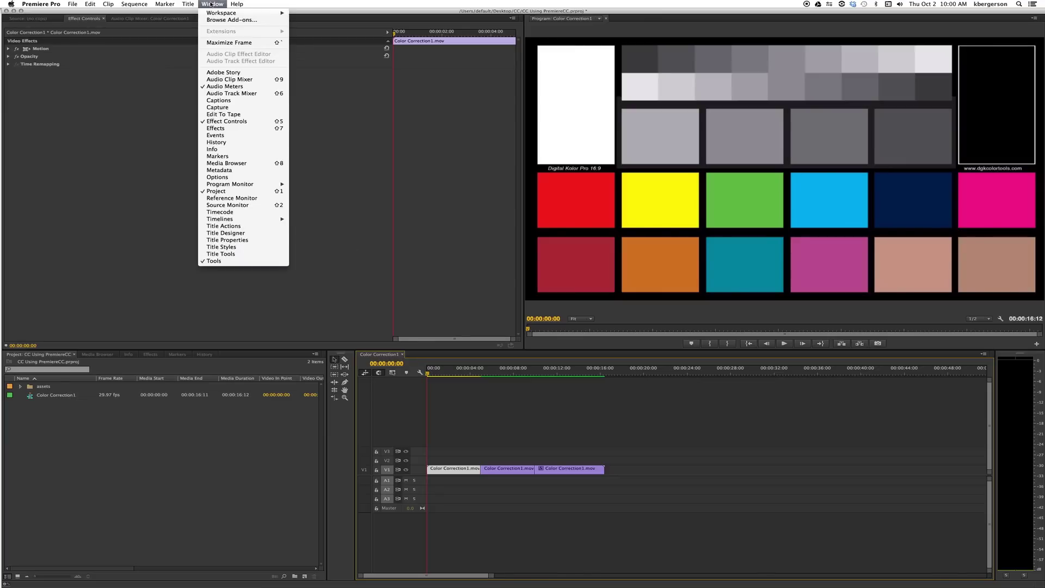
mouse_move(216, 15)
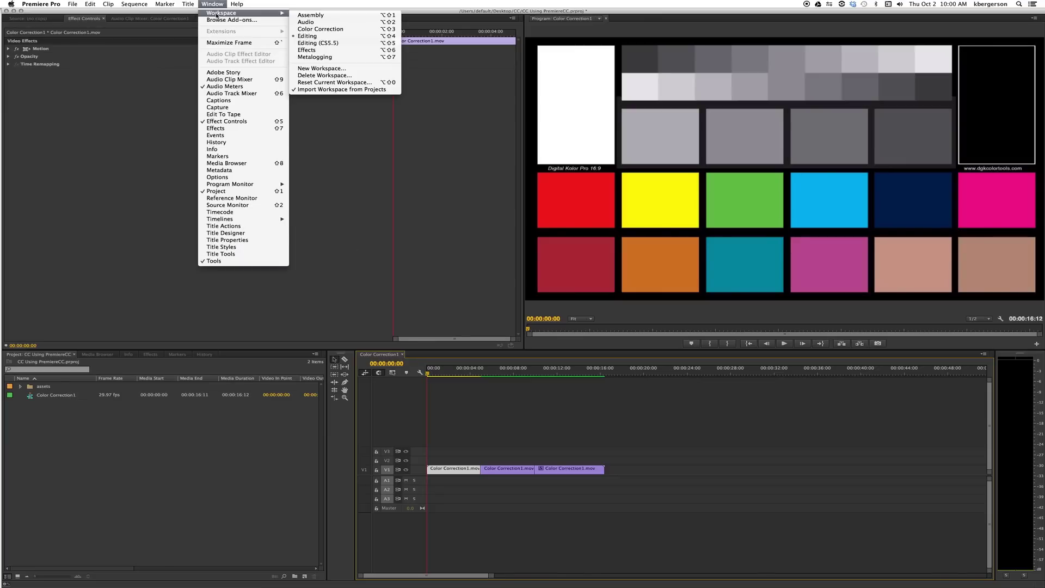
click(355, 28)
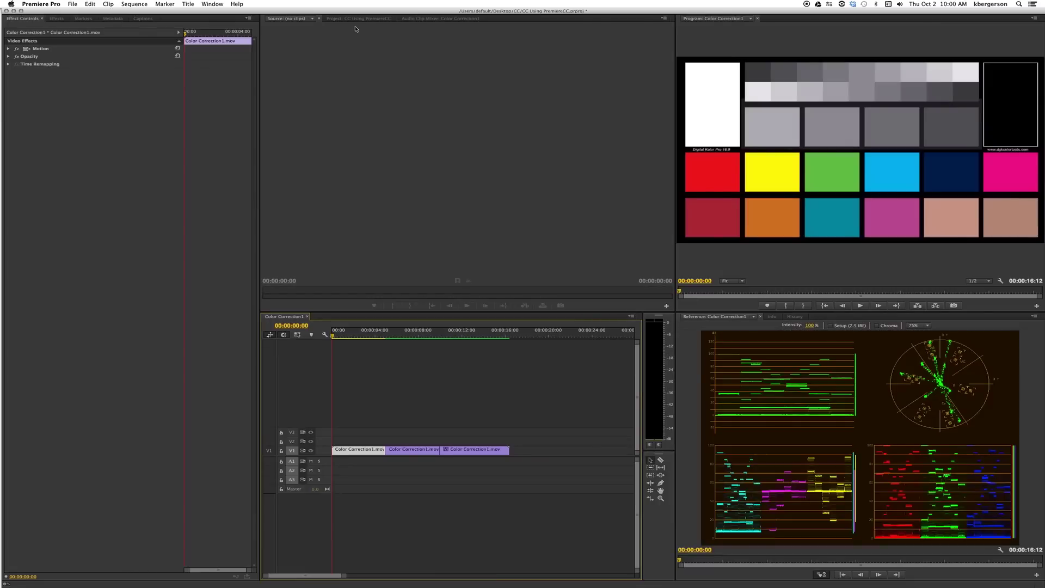
Set the reference monitor's display mode to All Scopes.
right_click(864, 417)
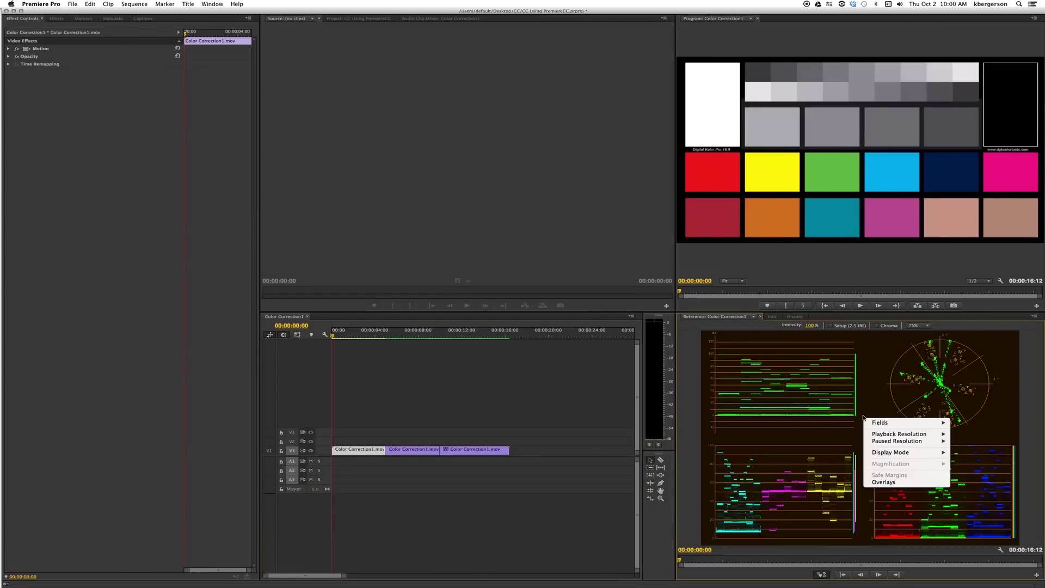
right_click(882, 383)
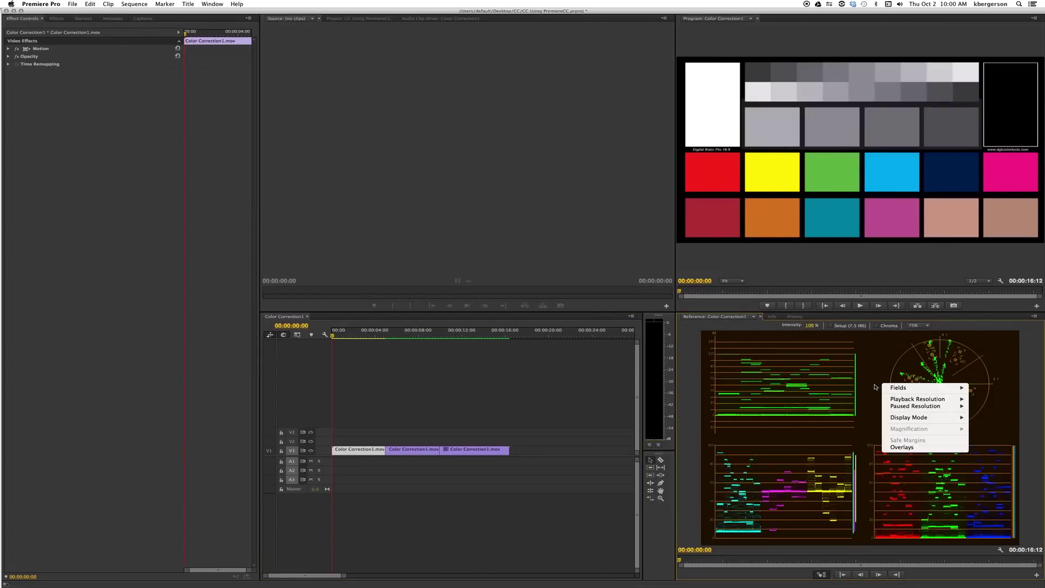
mouse_move(905, 418)
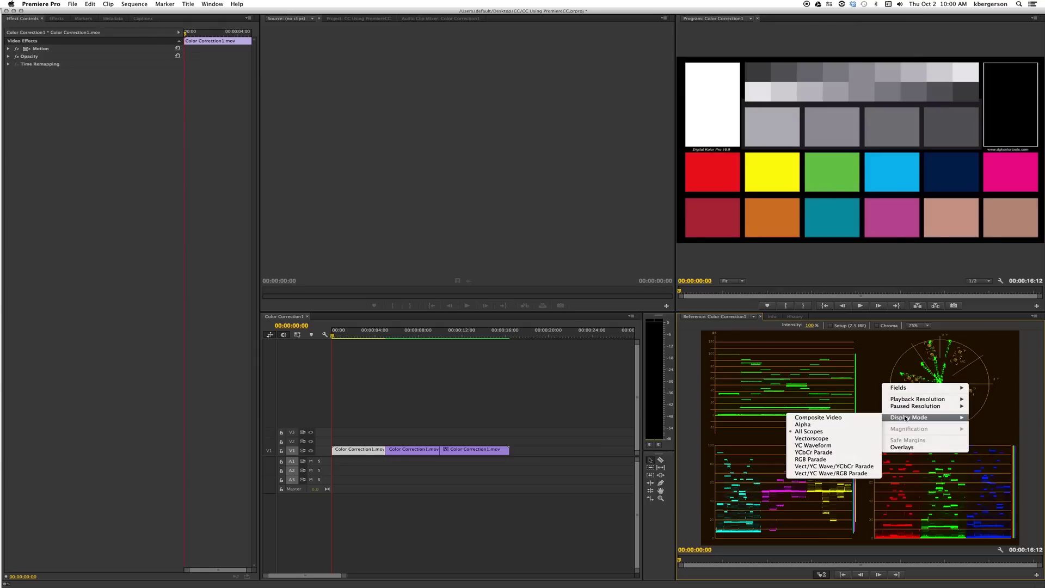
click(846, 432)
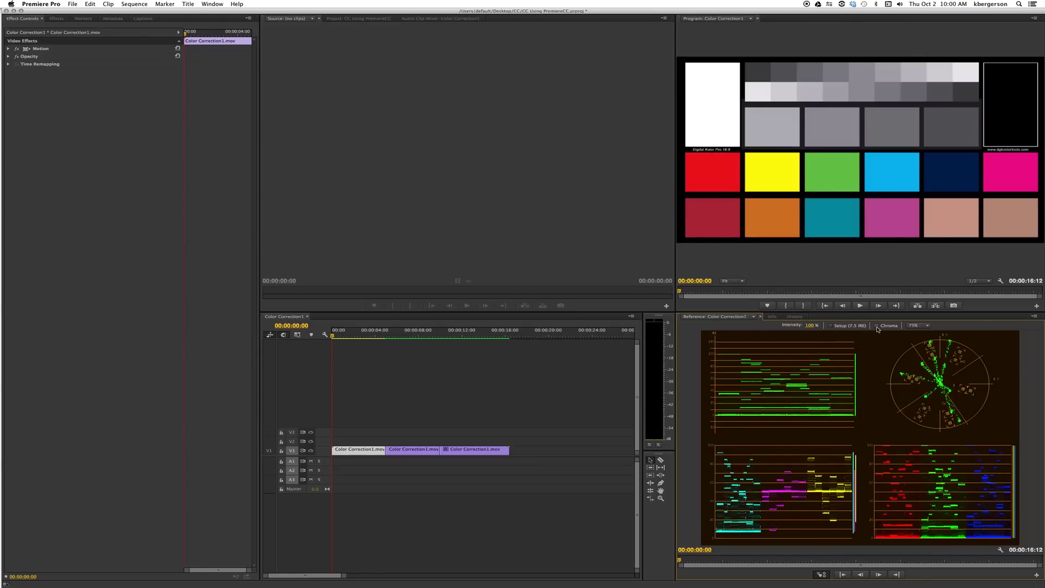
Try the Setup (7.5 IRE) and Chroma options on the scopes, turning each on and back off.
click(831, 326)
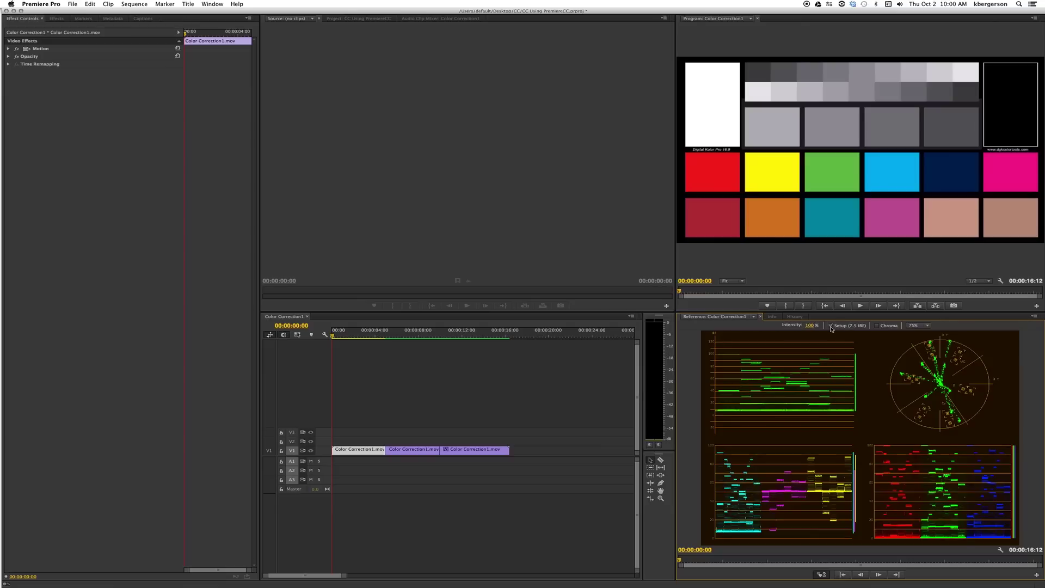
click(877, 326)
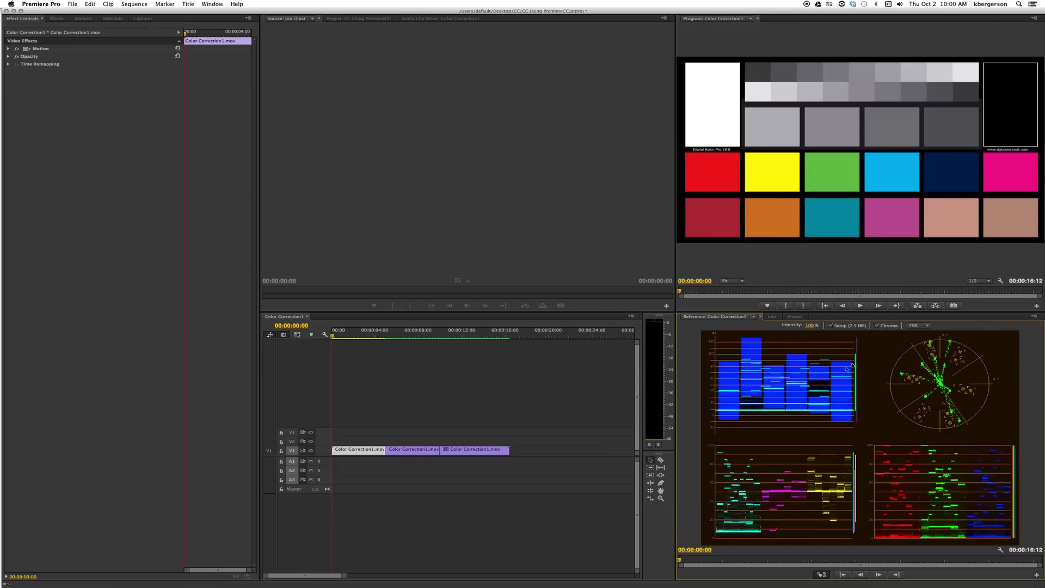
click(877, 325)
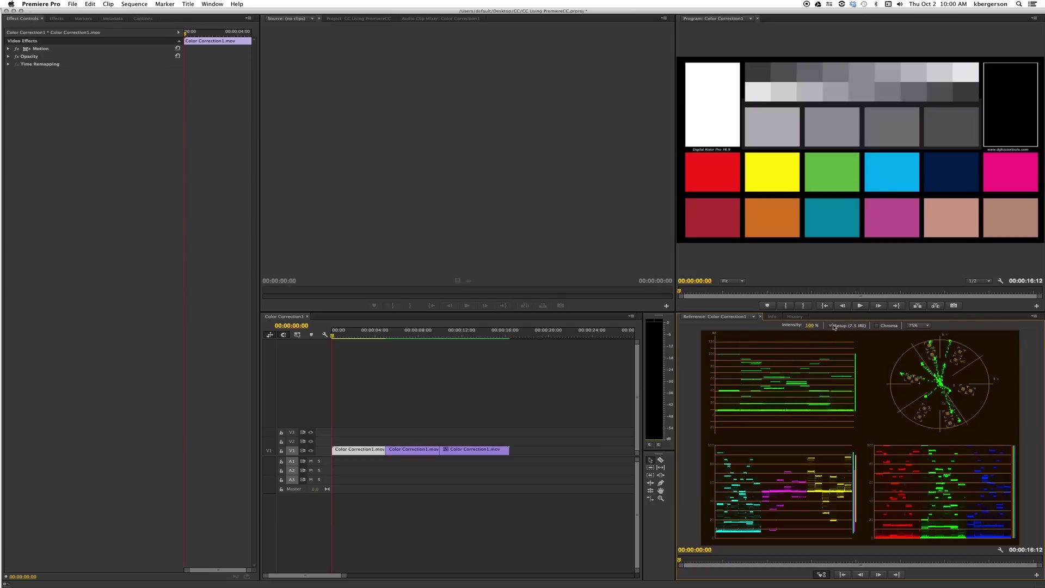
click(831, 326)
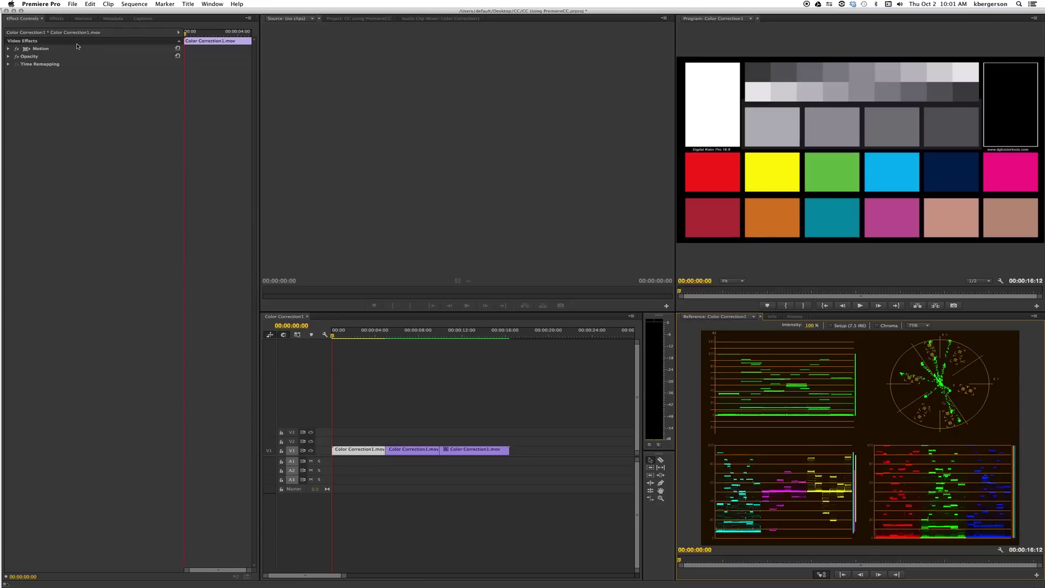
Find the Crop video effect and apply it to the first clip in the timeline.
click(56, 18)
click(39, 27)
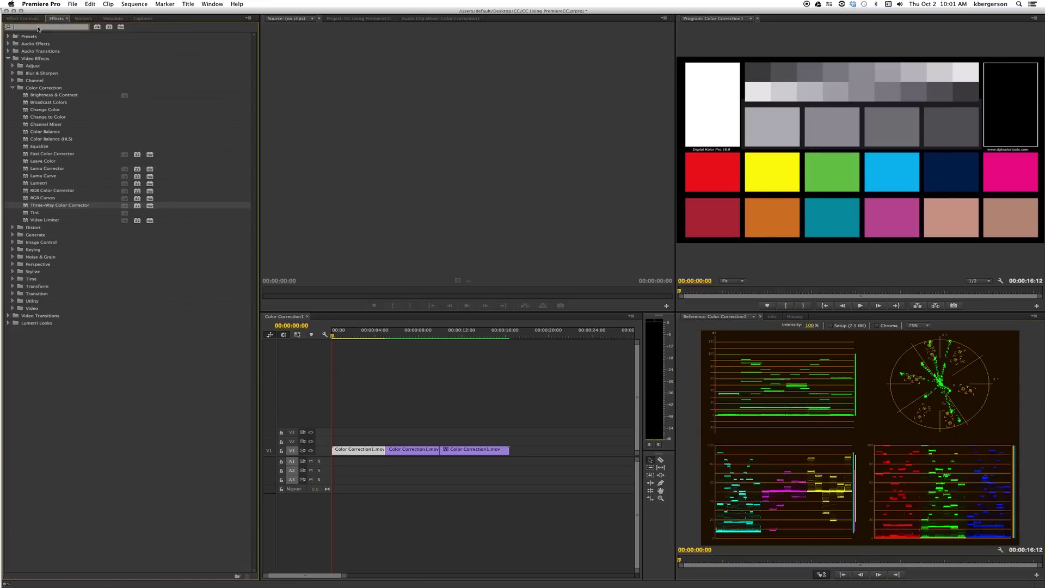
text(crop)
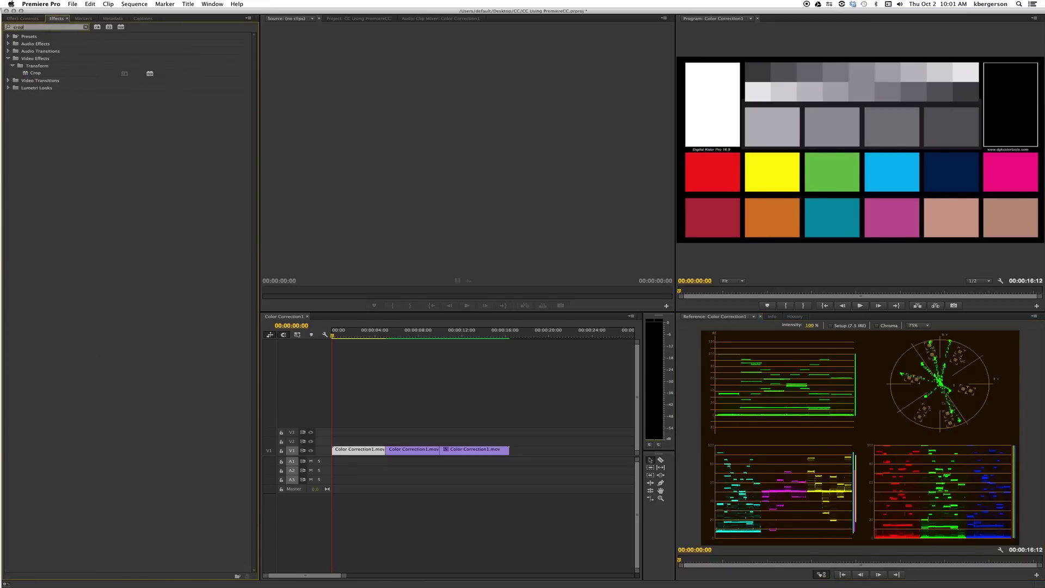
drag(23, 75, 354, 451)
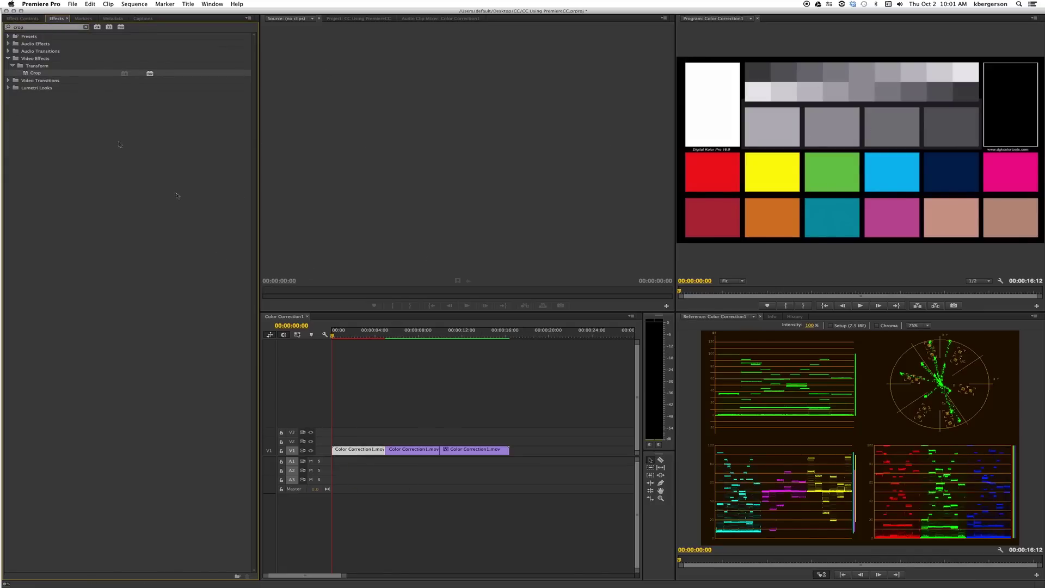
click(367, 451)
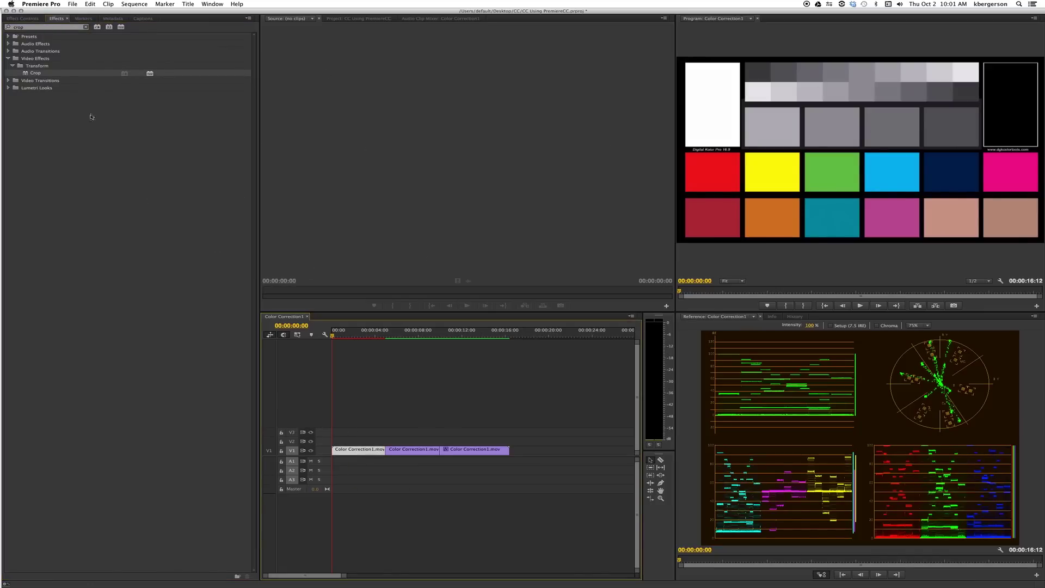
Crop the chart clip to its large grayscale row with Top at 27% and Bottom at 51%.
click(32, 23)
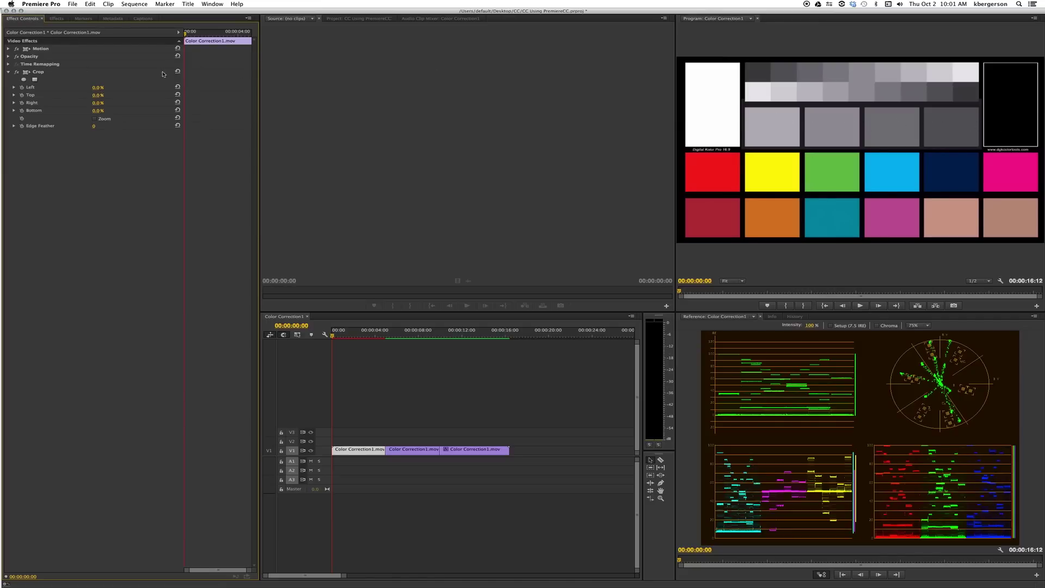
mouse_move(98, 97)
mouse_down()
mouse_move(114, 97)
mouse_move(103, 95)
mouse_up()
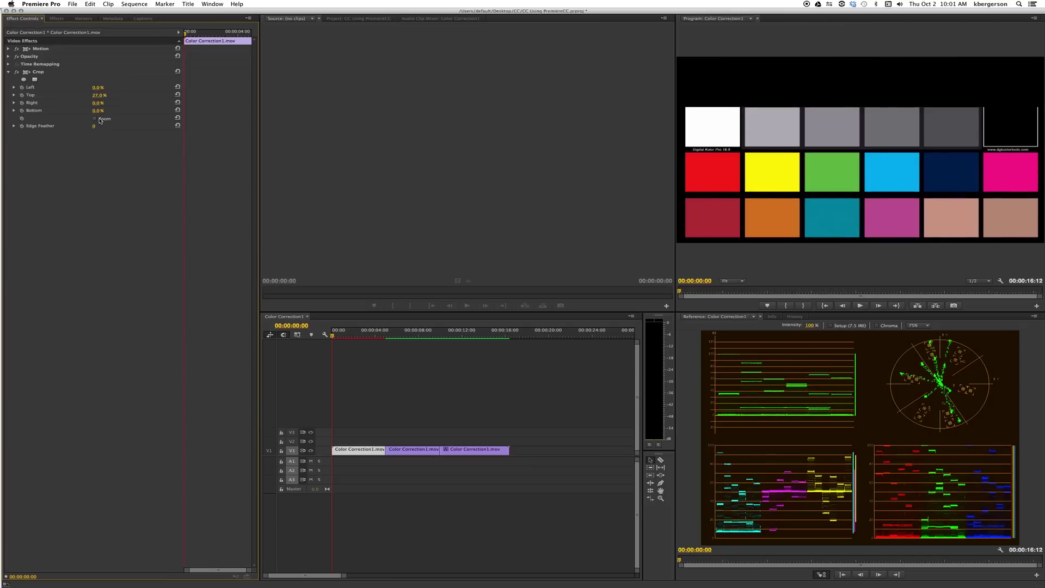
drag(97, 110, 103, 111)
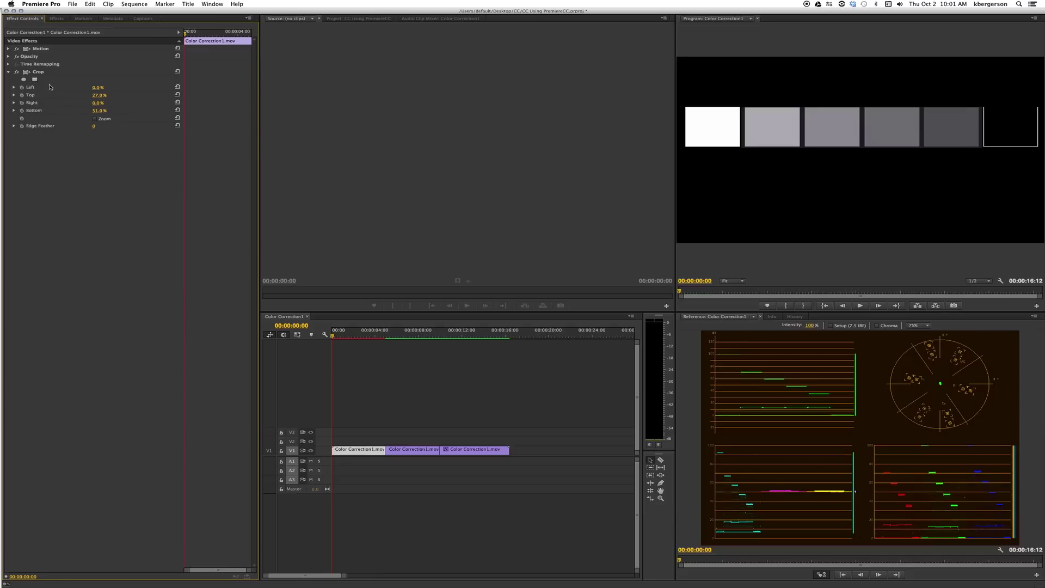
Rename the clip's Crop effect as BW.
click(38, 73)
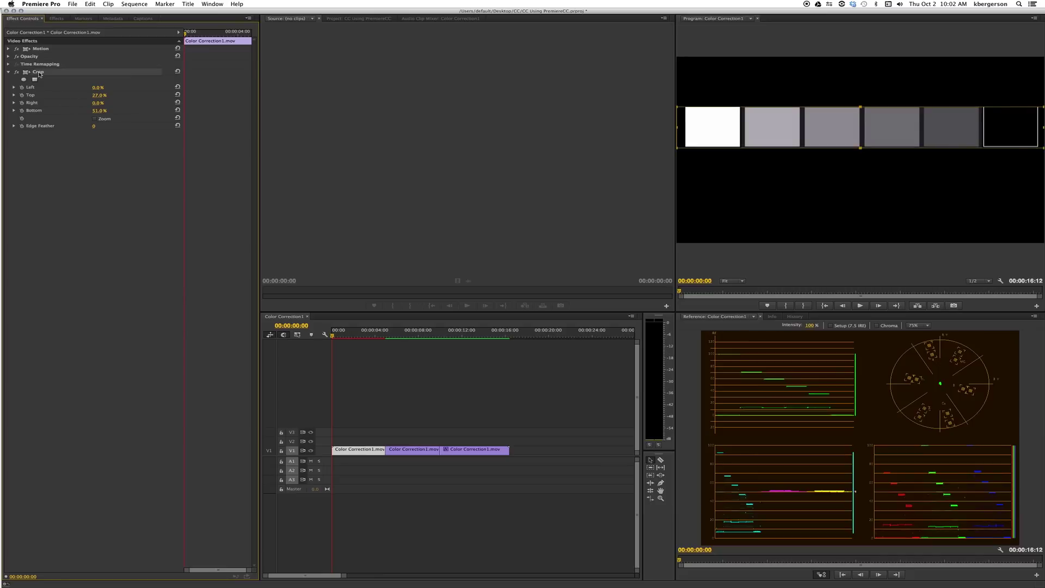
right_click(40, 74)
click(54, 80)
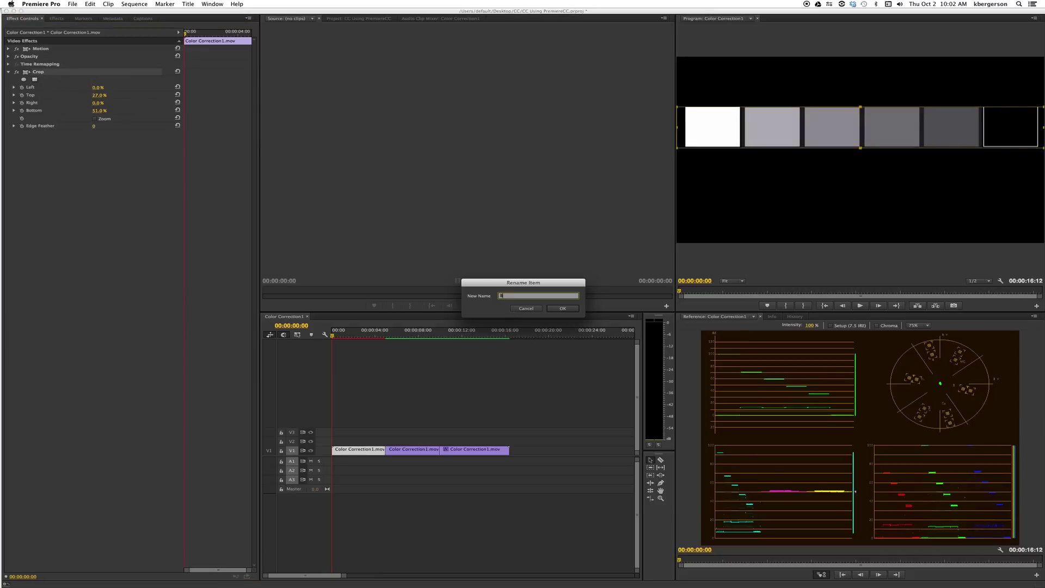
key(Return)
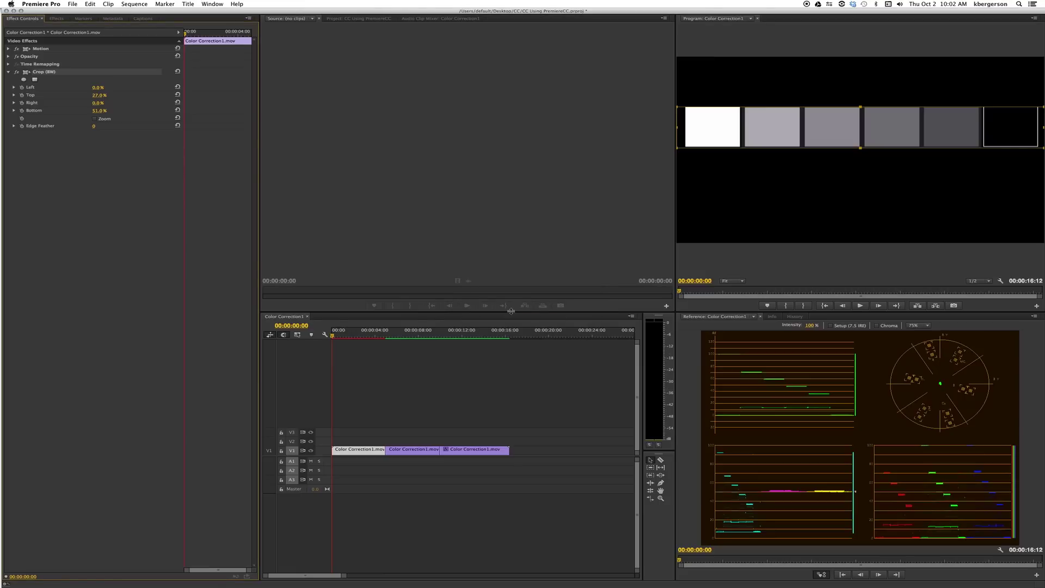
Duplicate the Crop (BW) effect on the same clip and disable the original.
click(101, 212)
click(45, 74)
key(super+v)
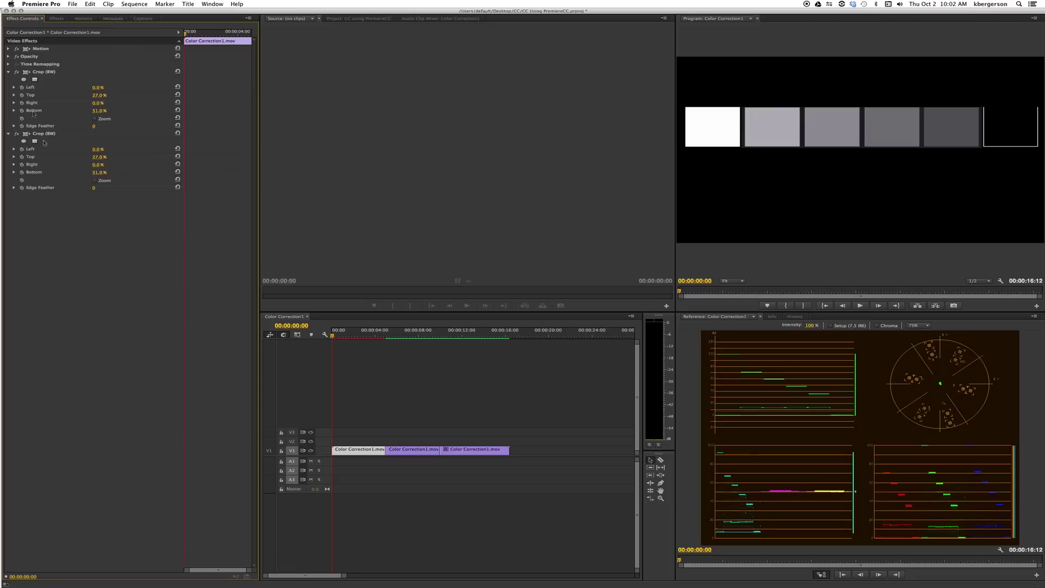
click(16, 72)
Rename the duplicated Crop effect as RGB and set its Bottom to 26% and Top to 51% to isolate the primary color row.
right_click(48, 135)
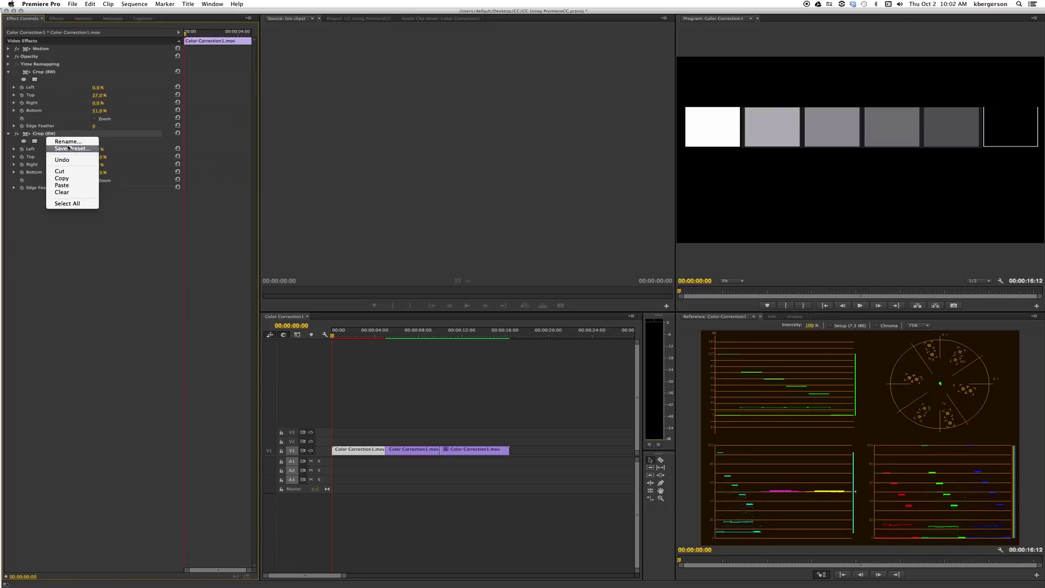
click(68, 141)
text(RGB)
key(Return)
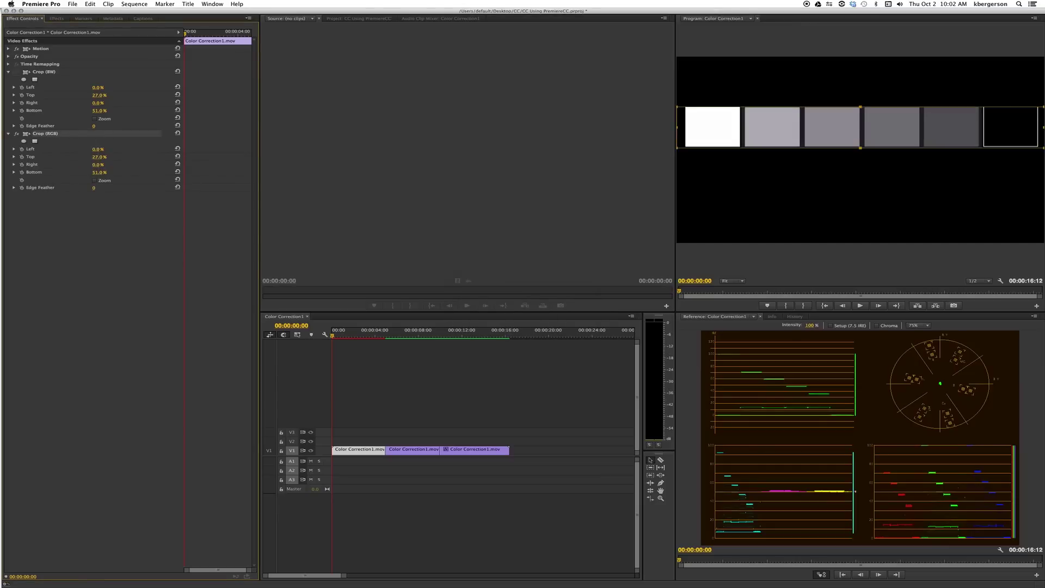
drag(103, 173, 102, 173)
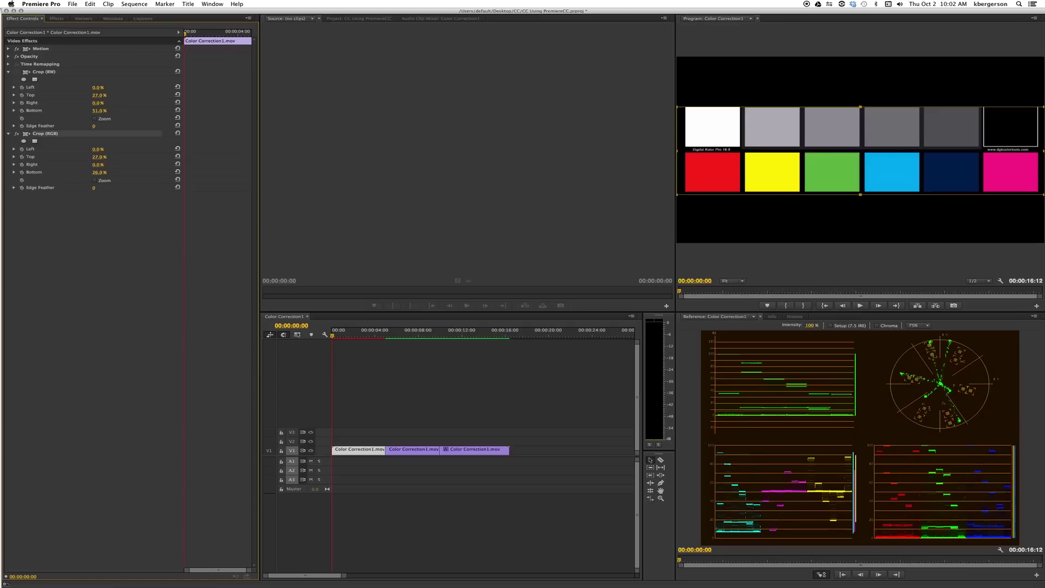
drag(99, 158, 104, 158)
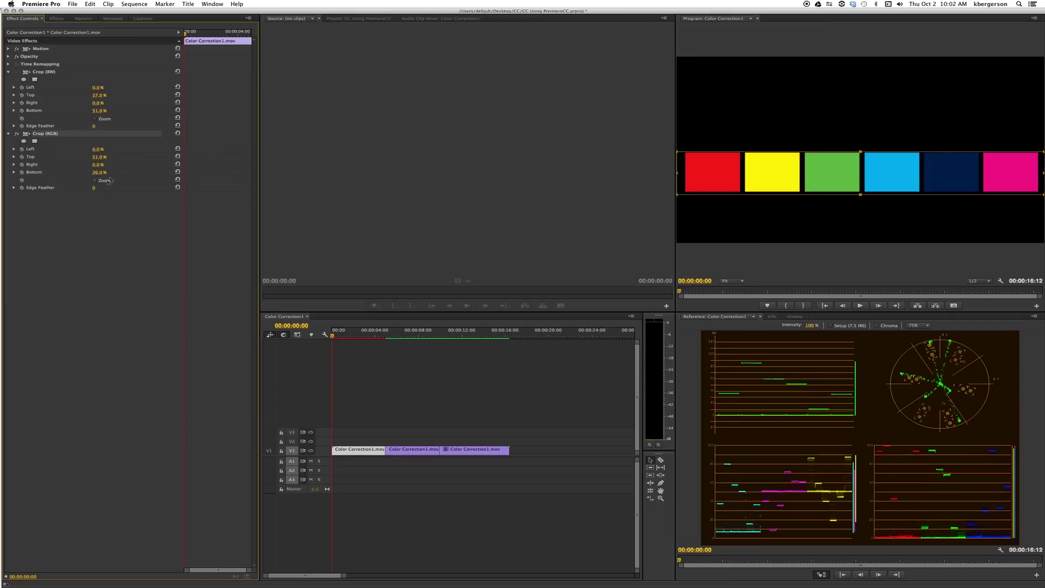
Collapse both Crop effects, leaving Crop (RGB) disabled and Crop (BW) enabled.
click(8, 134)
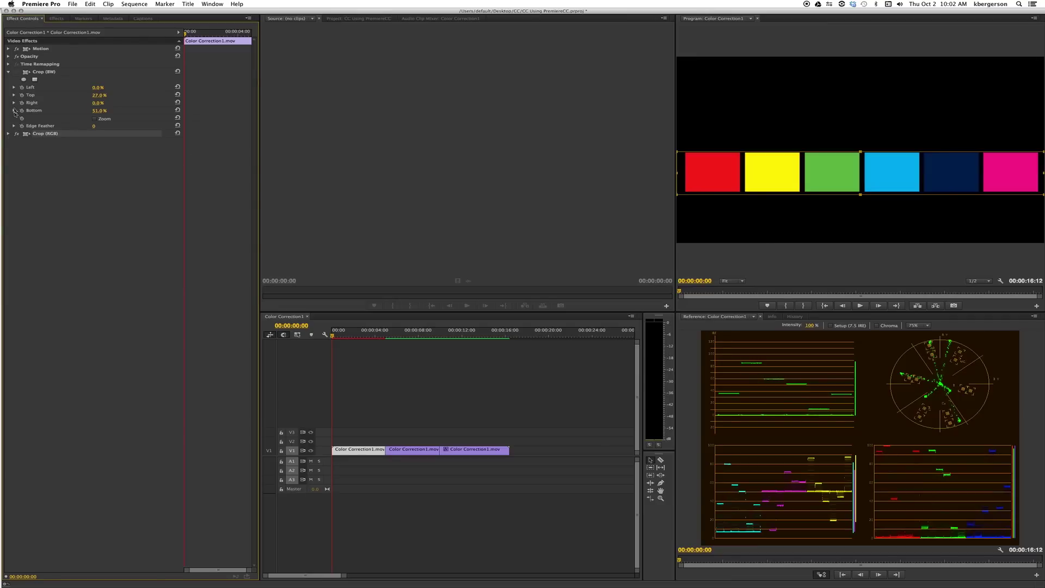
click(16, 133)
click(8, 72)
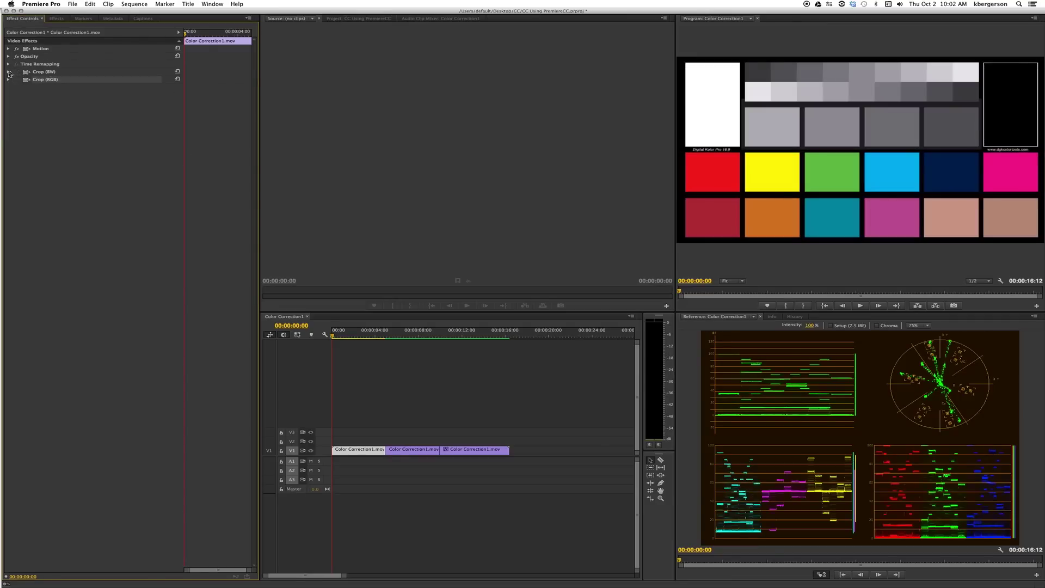
click(17, 72)
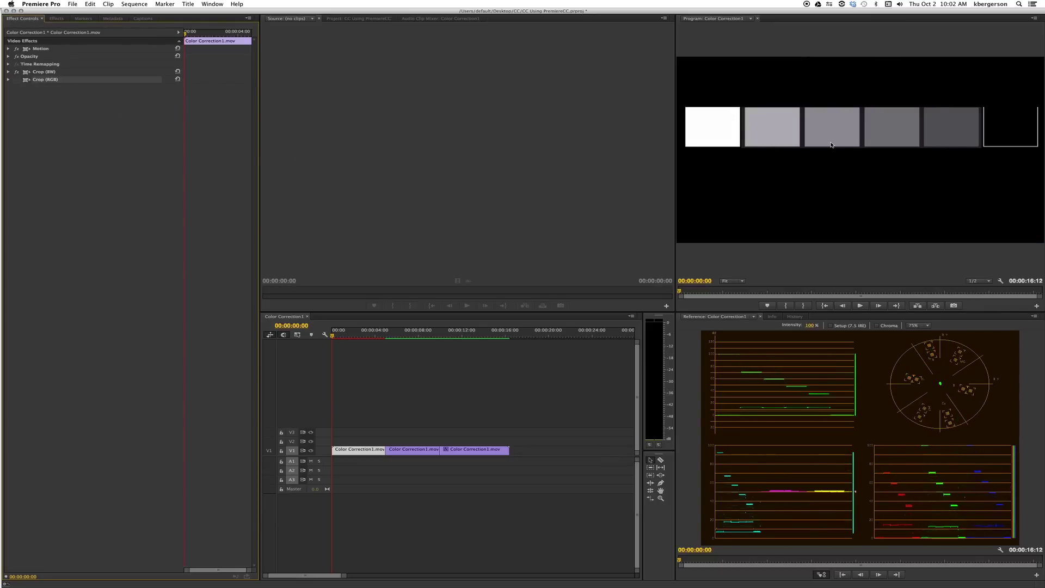
Change the reference monitor's display mode to YC Waveform.
right_click(867, 401)
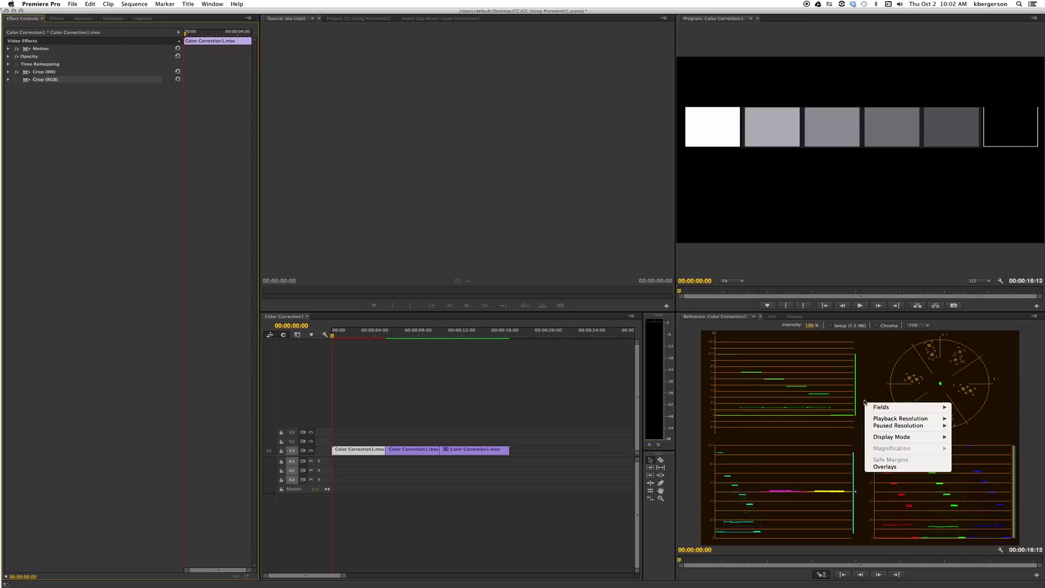
mouse_move(893, 438)
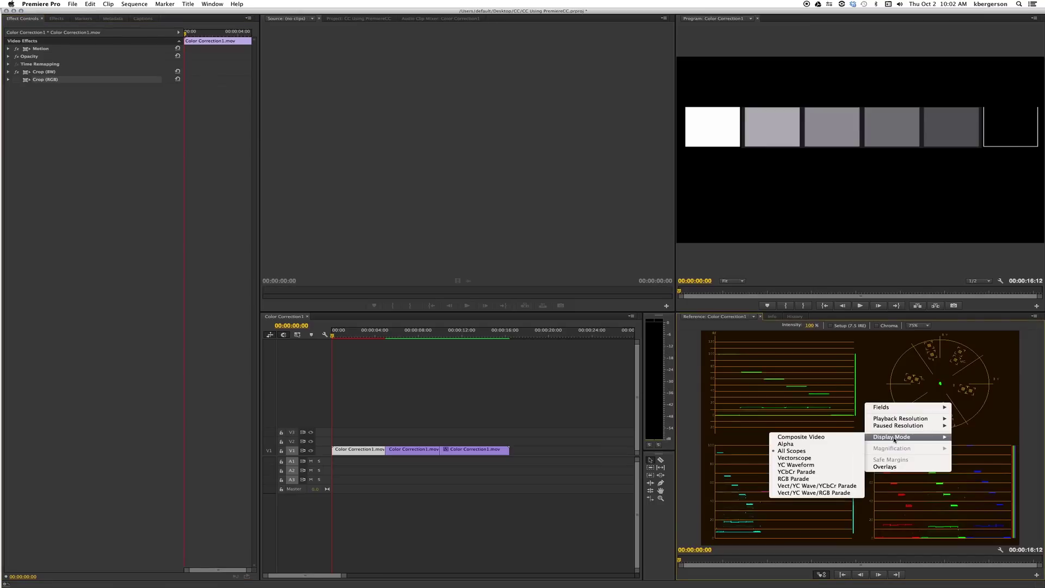
click(831, 465)
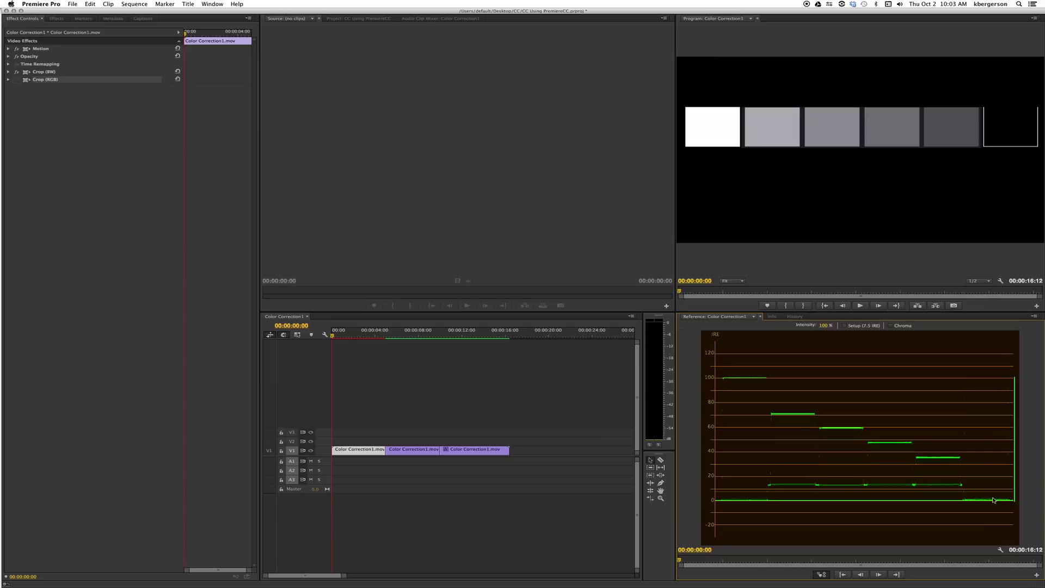
Disable Crop (BW) and enable Crop (RGB) to show the color row on the waveform.
click(17, 72)
click(17, 80)
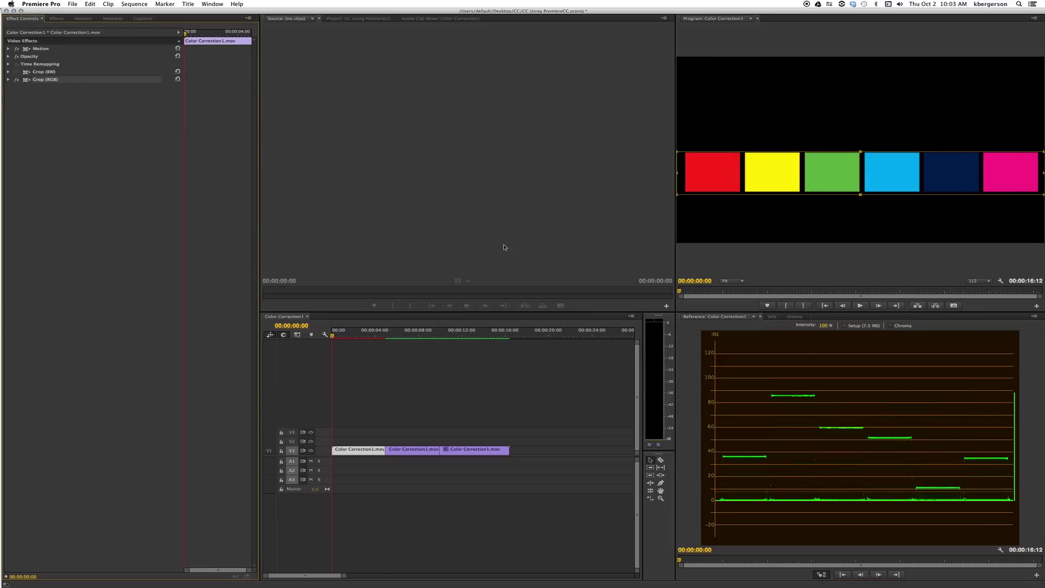
Change the reference monitor's display mode to Vectorscope.
right_click(925, 406)
mouse_move(958, 441)
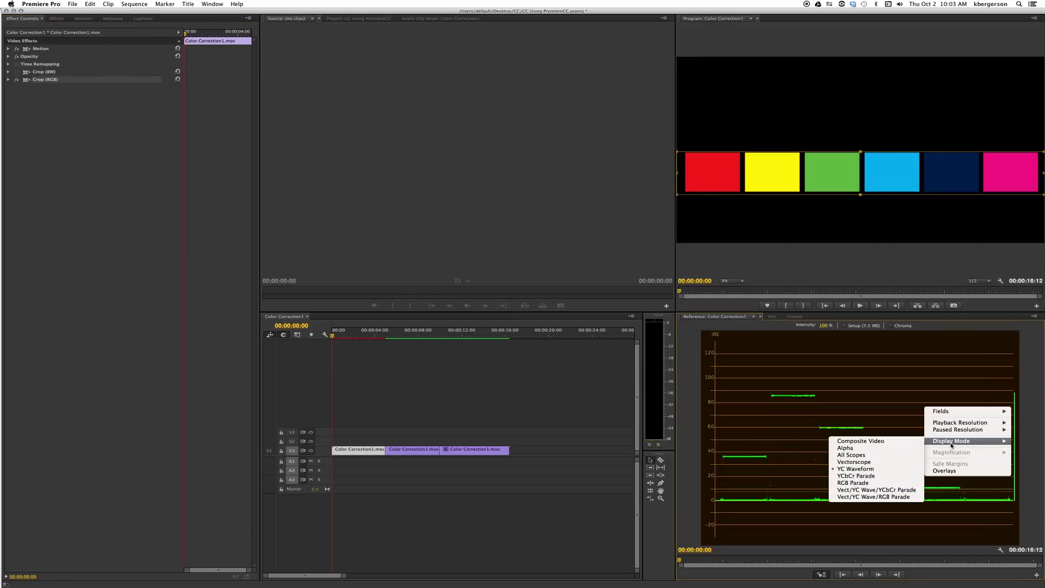
click(867, 462)
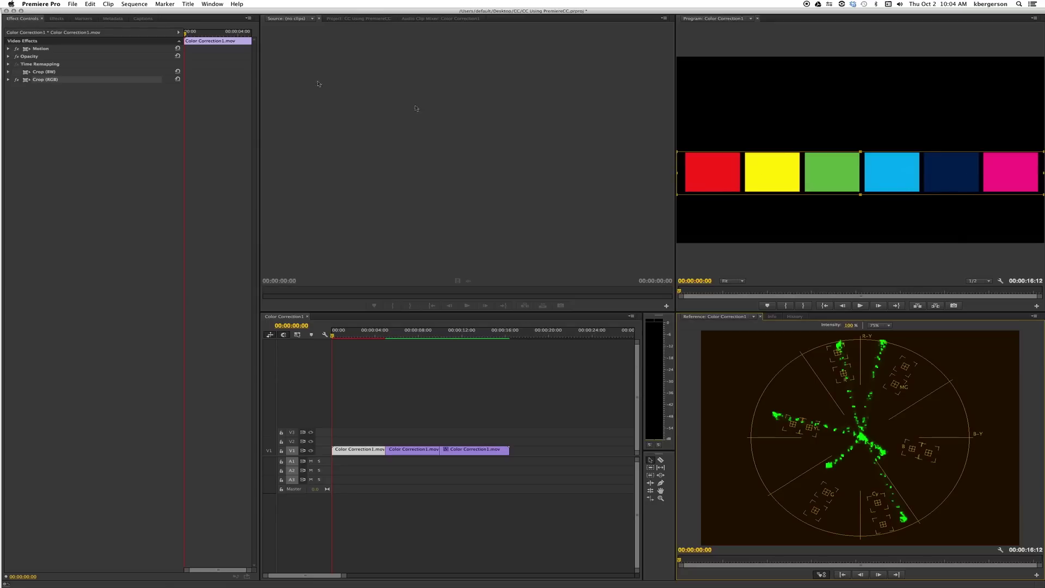
Disable Crop (RGB), apply the Three-Way Color Corrector to the first timeline clip and display its settings.
click(17, 80)
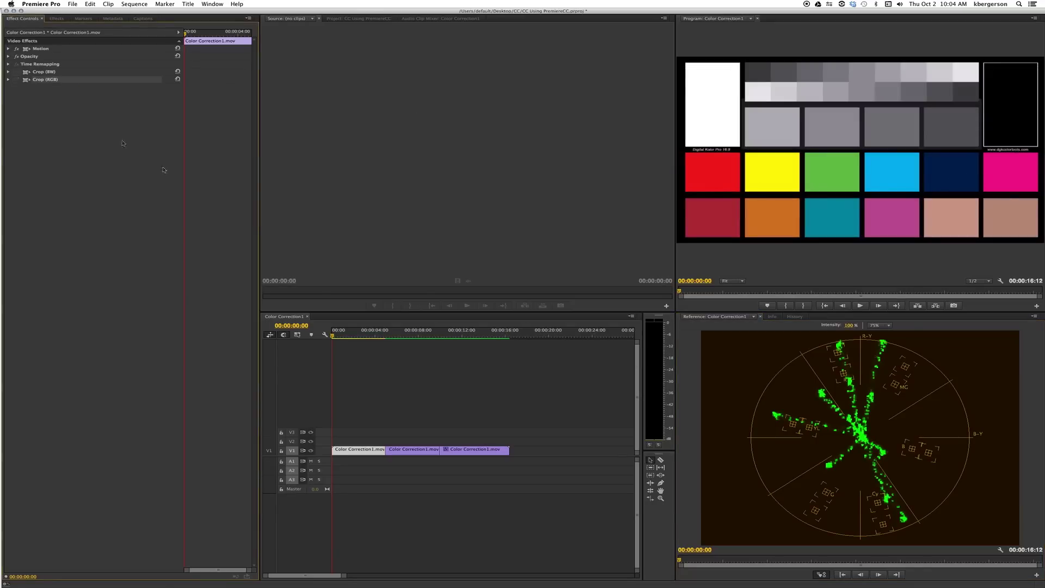
click(353, 457)
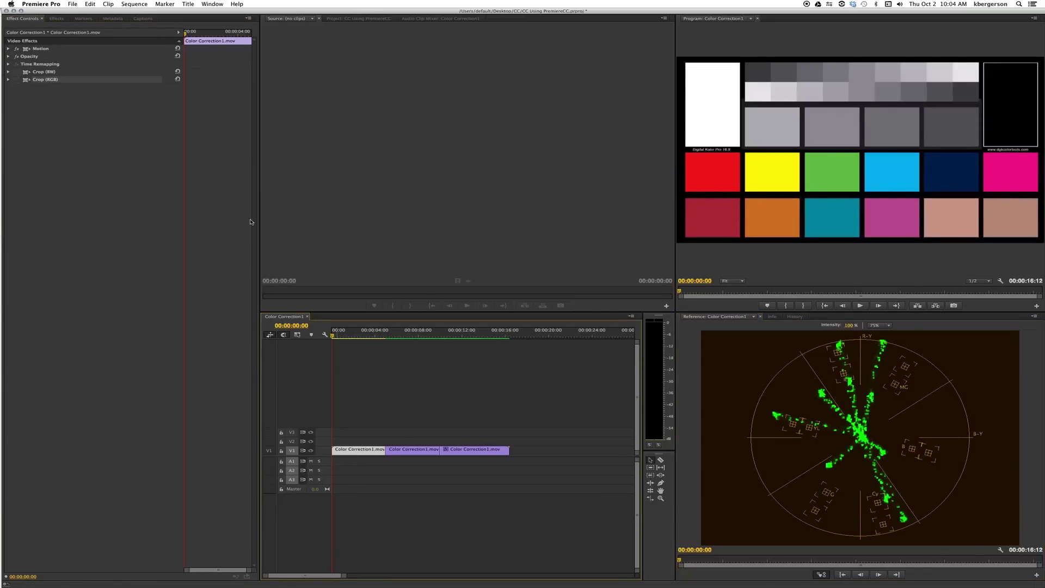
click(57, 19)
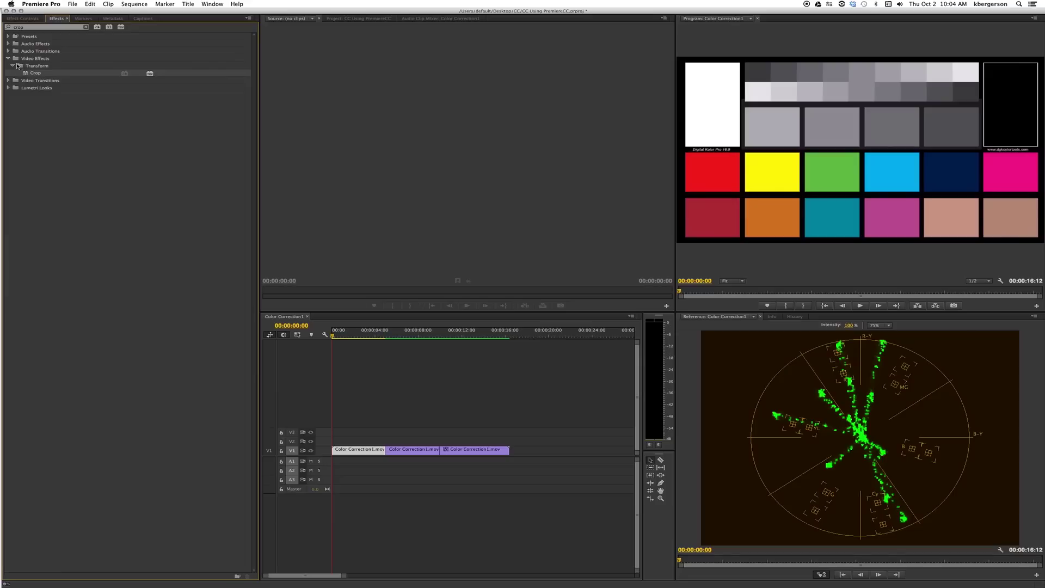
click(85, 27)
click(8, 58)
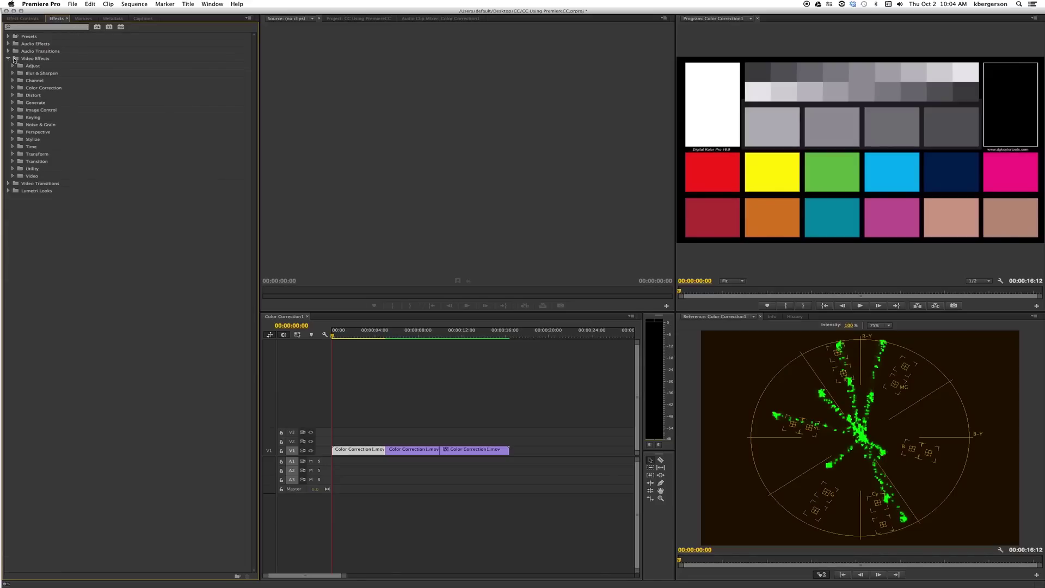
click(13, 88)
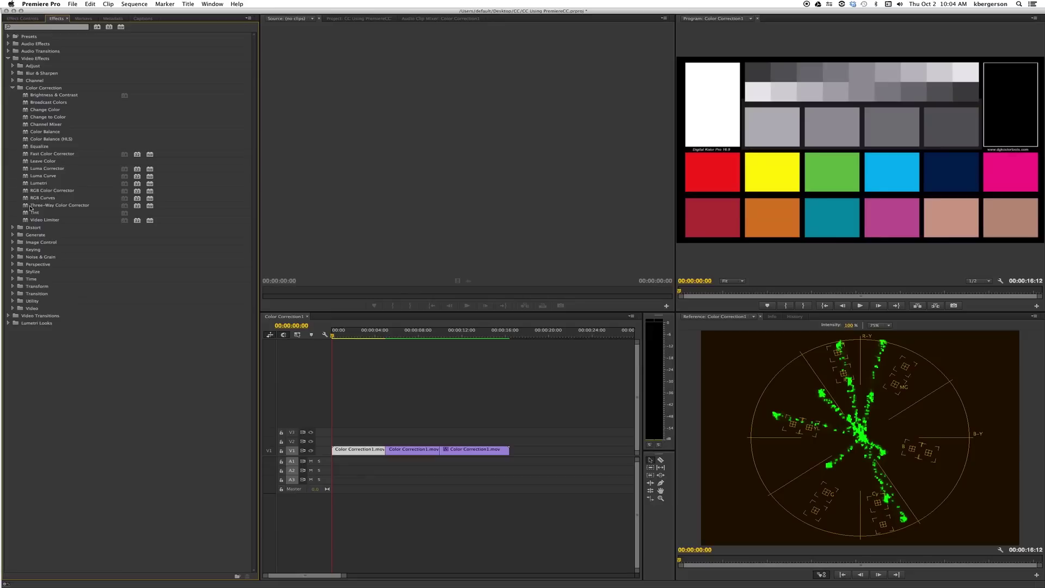
drag(30, 207, 372, 453)
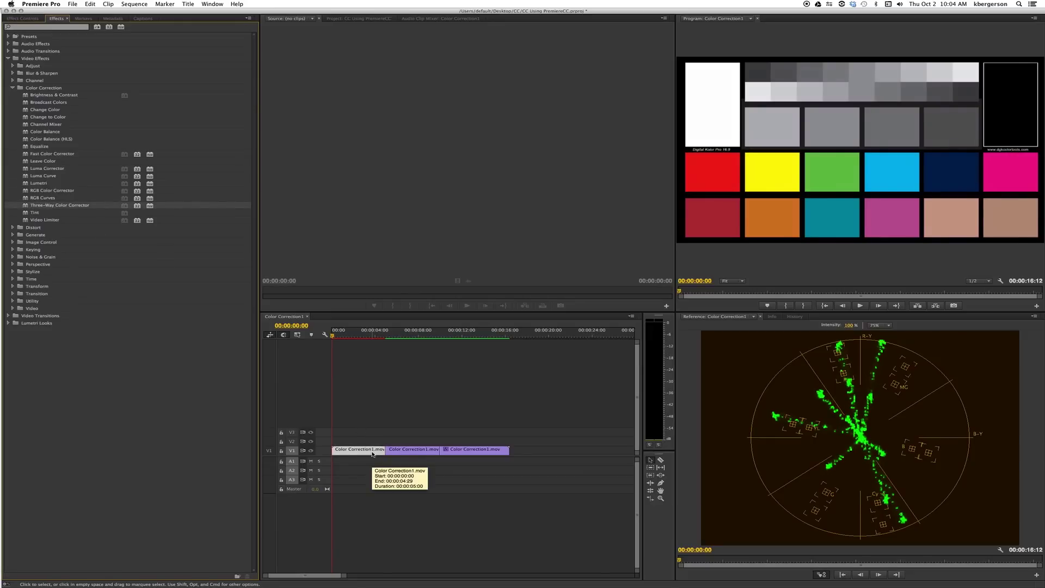
click(28, 19)
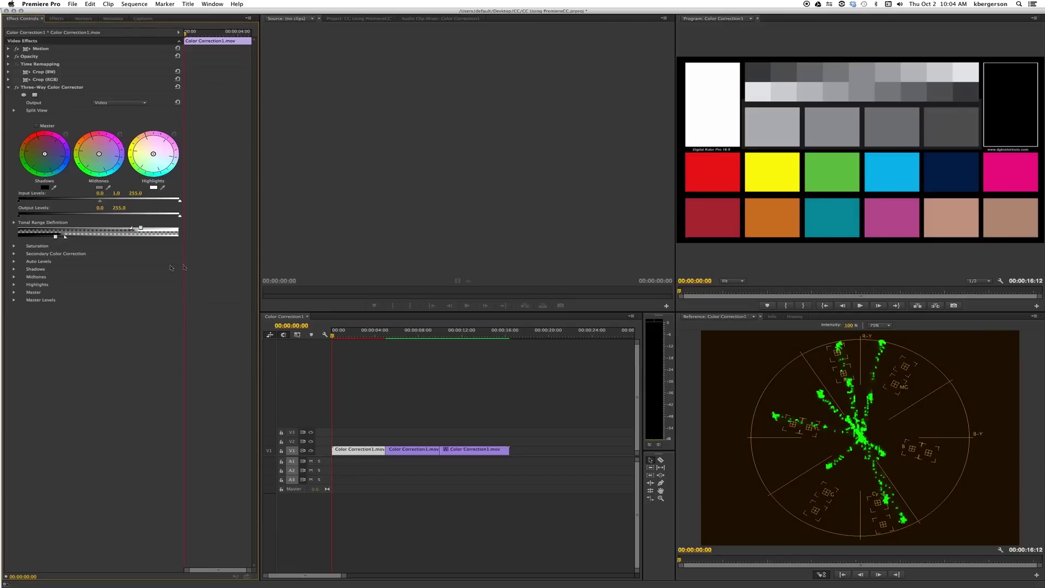
Widen the color wheels, and sample the chart's black patch for Shadows and the white patch for Highlights.
drag(184, 262, 246, 273)
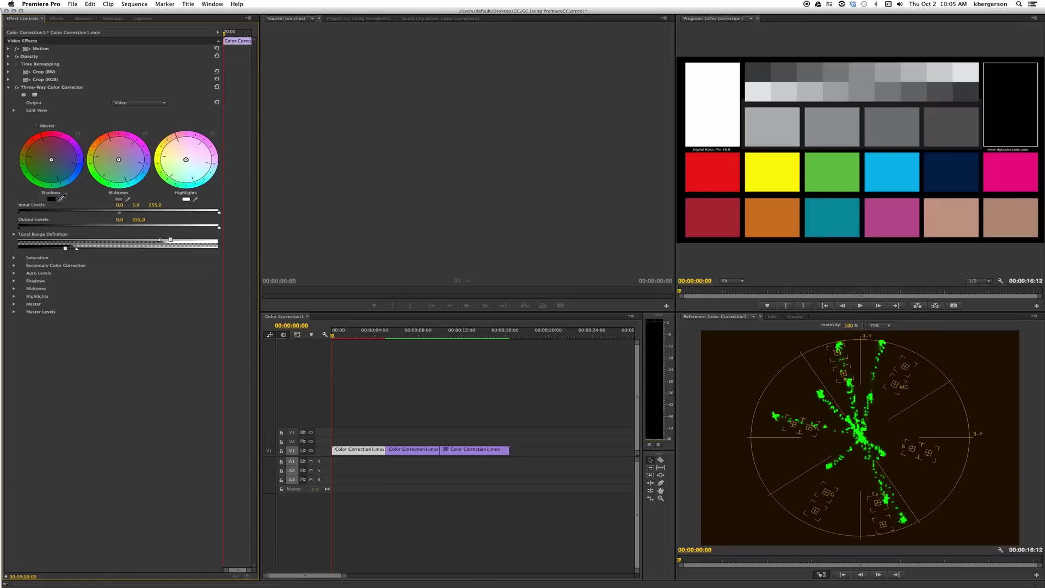
click(61, 197)
click(1010, 82)
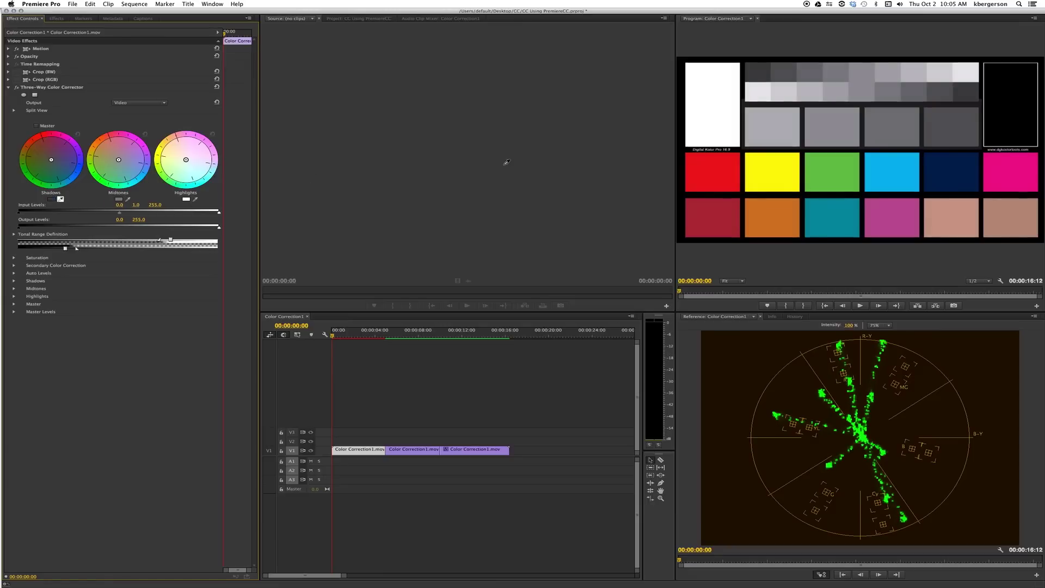
click(936, 106)
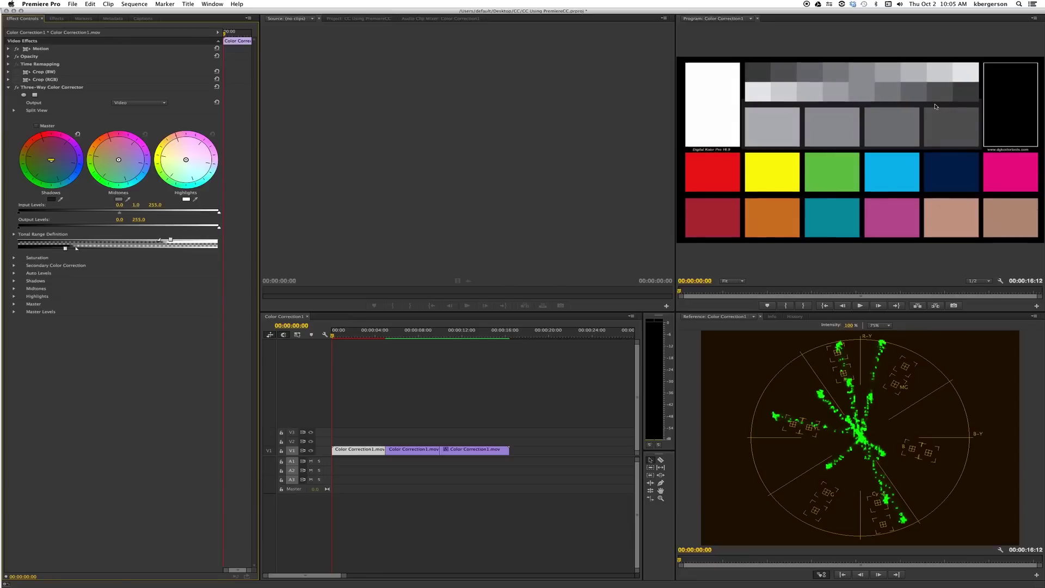
click(195, 198)
click(705, 98)
Set the Midtones balance by sampling the third large gray patch and finally the second large gray patch.
click(129, 198)
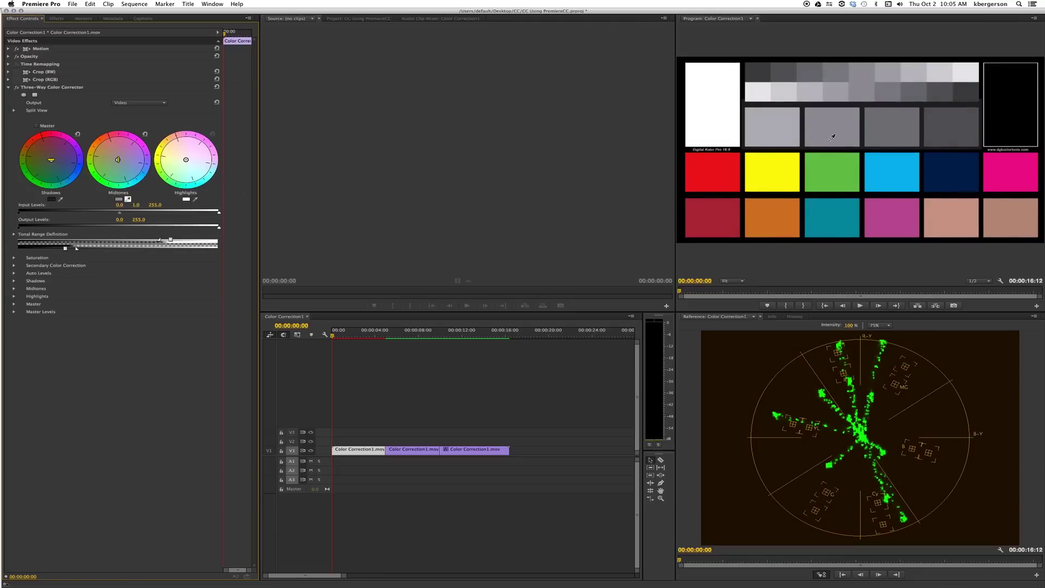
click(890, 130)
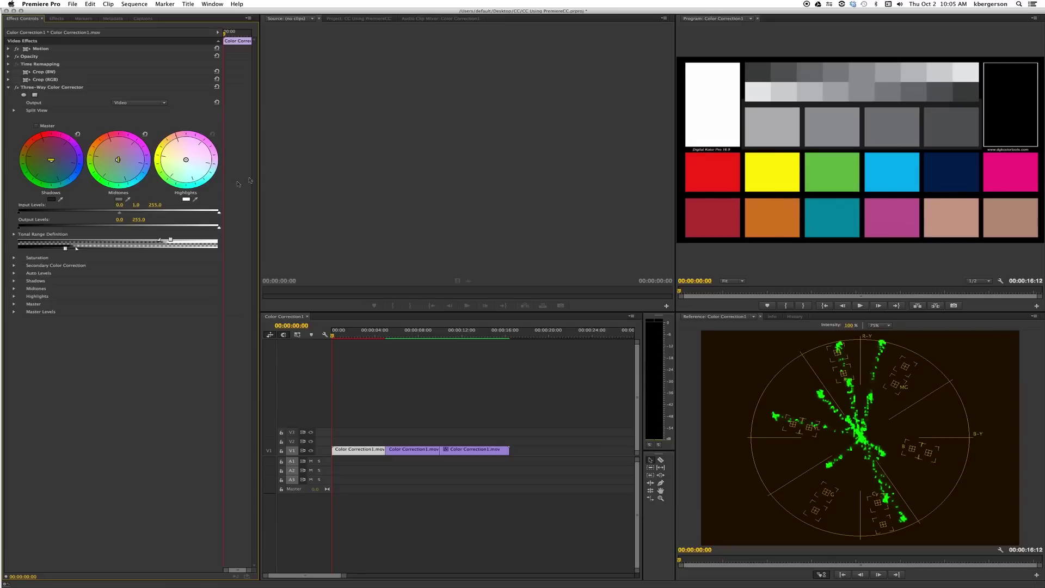
click(128, 199)
click(839, 123)
click(838, 130)
Collapse the Three-Way Color Corrector, enable Crop (RGB), and apply the RGB Color Corrector to the first clip.
click(8, 87)
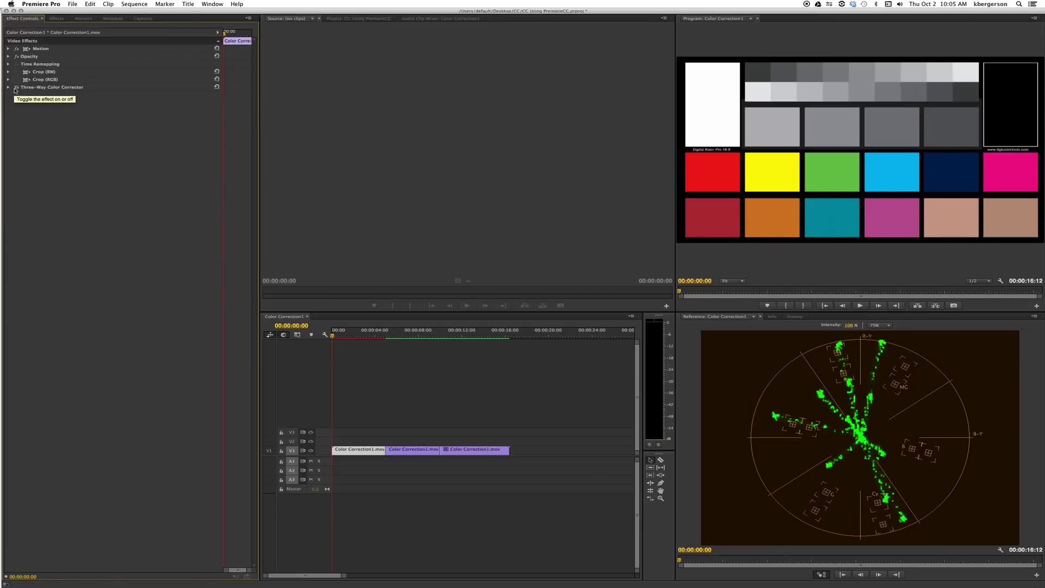
click(15, 80)
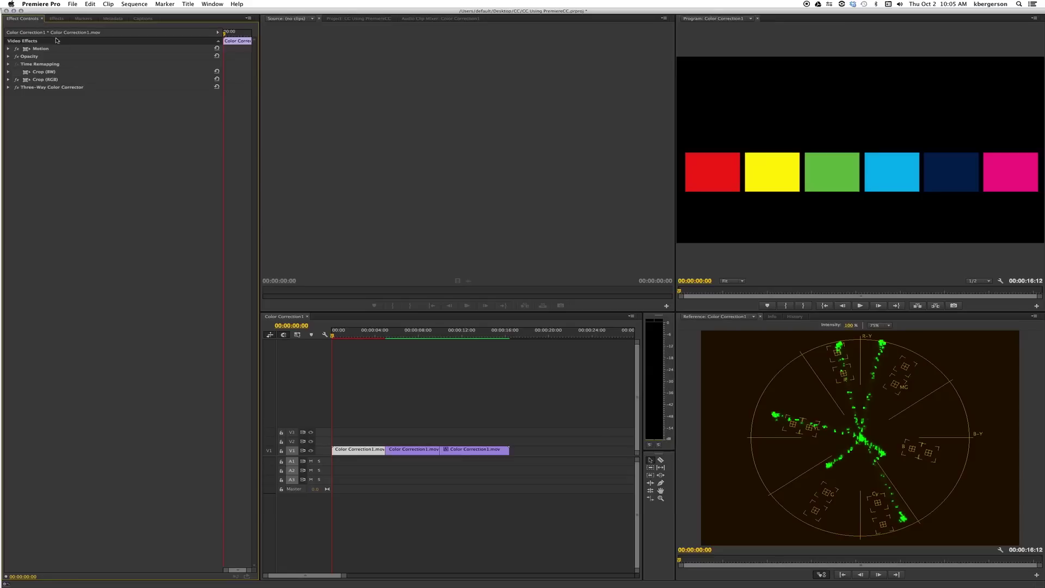
click(56, 18)
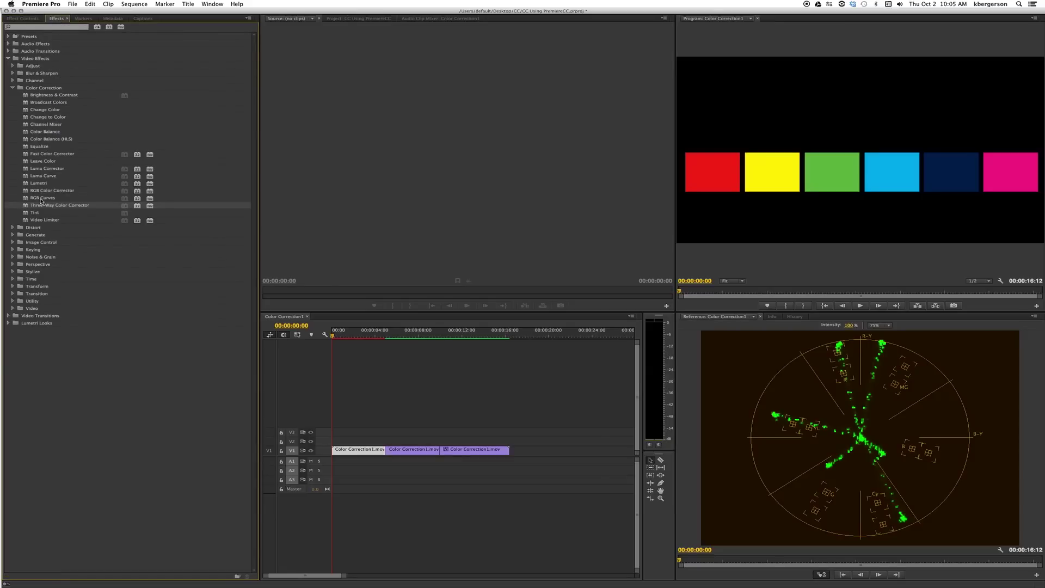
drag(27, 192, 367, 450)
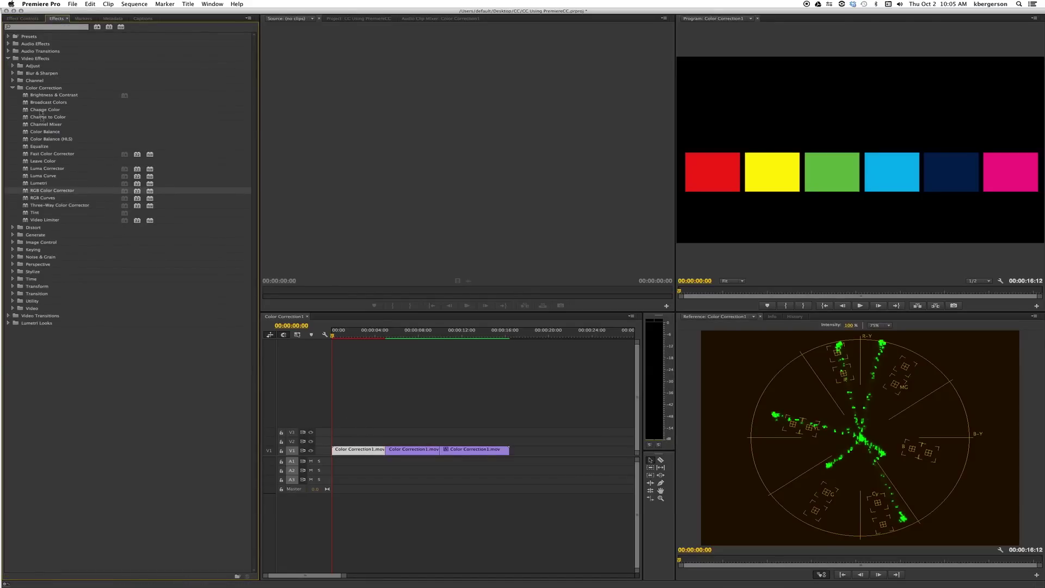
click(24, 18)
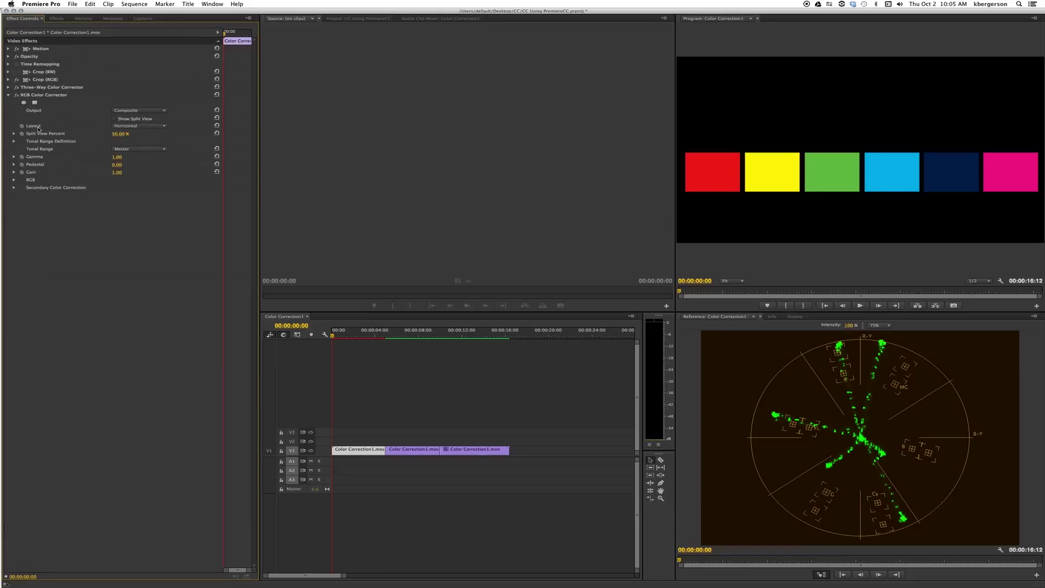
Change the reference monitor's display mode to RGB Parade.
right_click(906, 422)
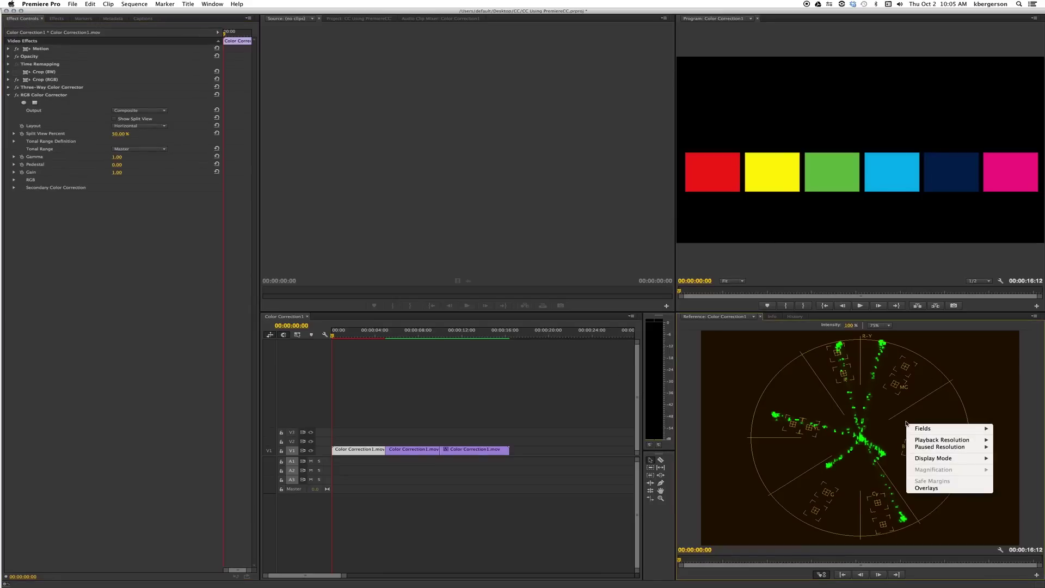
mouse_move(939, 459)
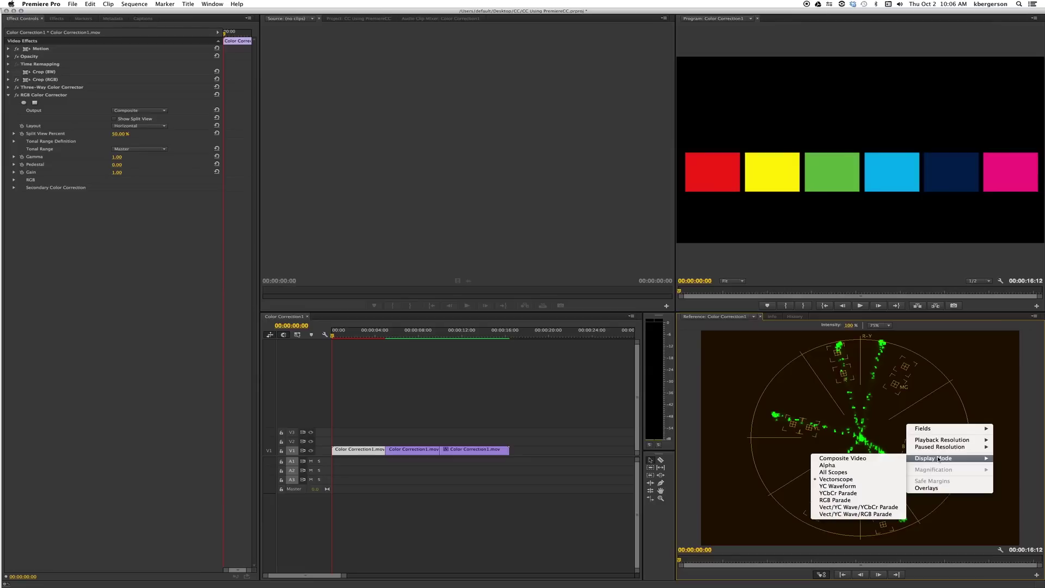
click(858, 500)
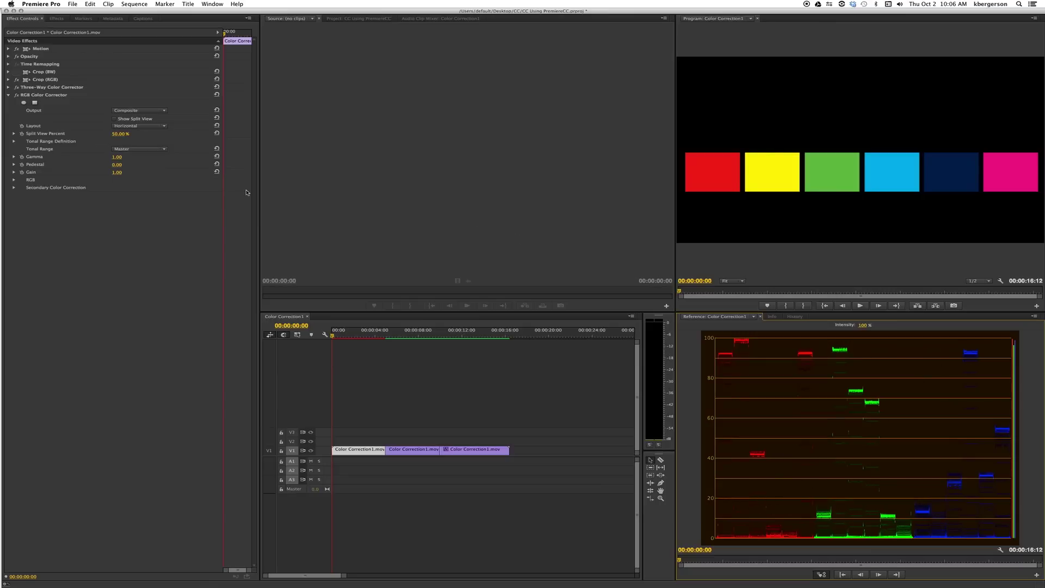
Expand the RGB channel settings and the Blue Gain slider in the RGB Color Corrector.
click(14, 180)
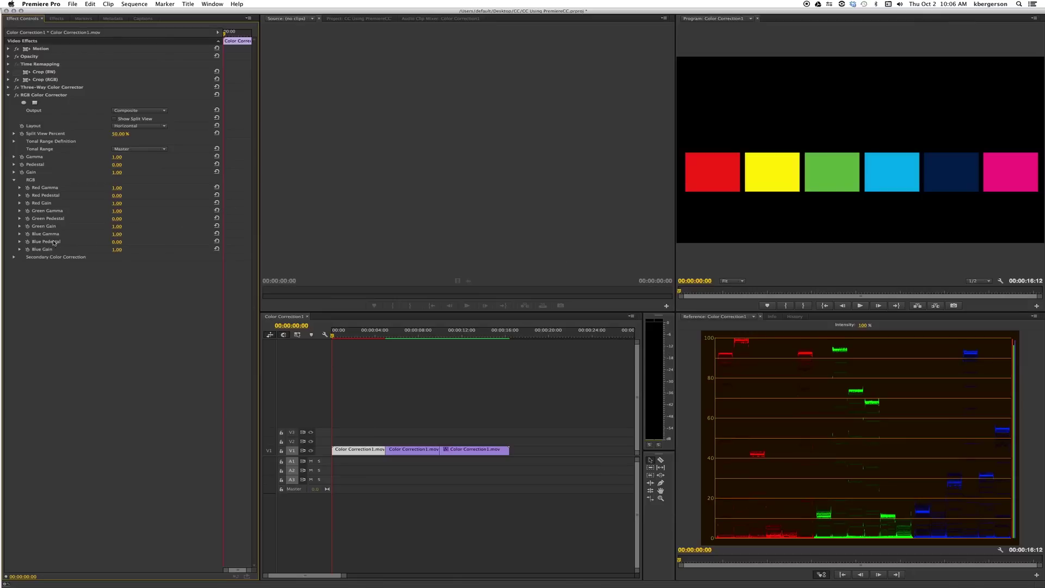
click(19, 249)
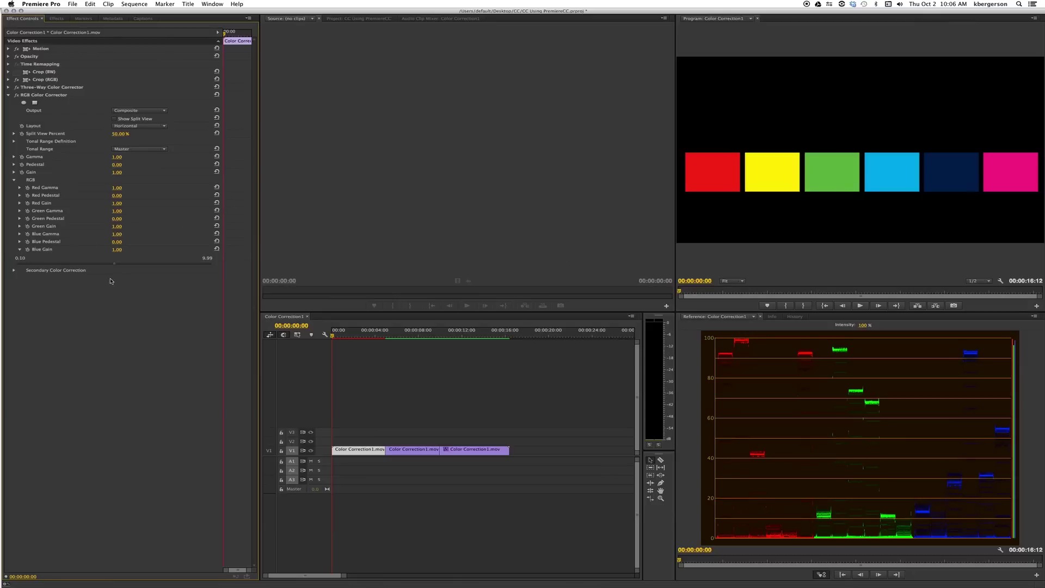
Try raising the Blue Gain on its slider, and reset it to the default.
drag(114, 265, 118, 265)
drag(118, 266, 124, 266)
drag(114, 265, 115, 263)
click(216, 249)
Raise the Blue Gain in small increments through 1.05 and 1.06 to 1.07, and collapse its slider.
click(117, 250)
text(1.05)
key(Return)
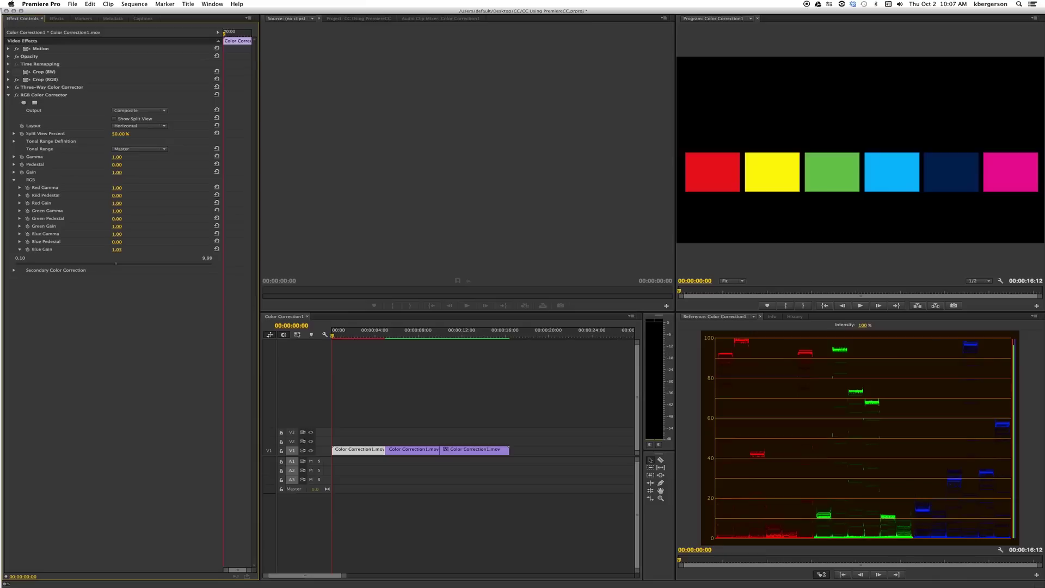
click(116, 249)
text(1.06)
key(Return)
click(116, 250)
key(Return)
click(20, 250)
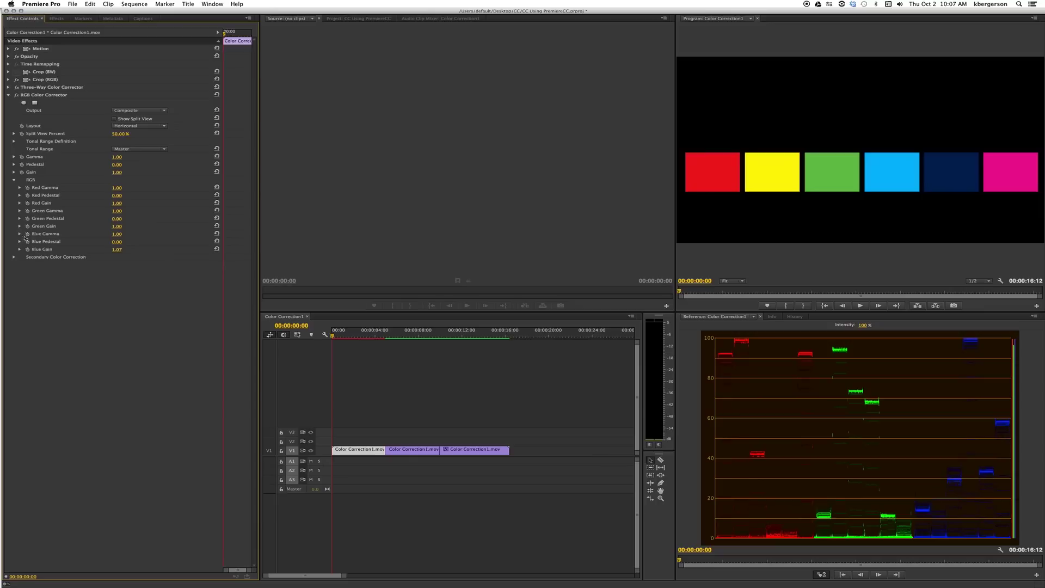
Expand the Green Gain slider and raise the value to 1.14.
click(20, 226)
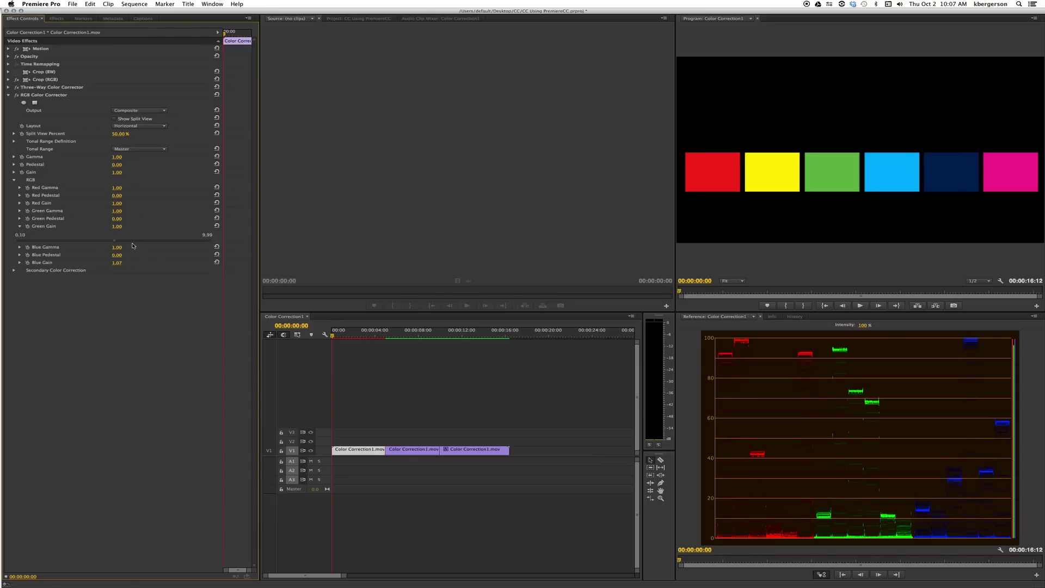
drag(114, 240, 117, 243)
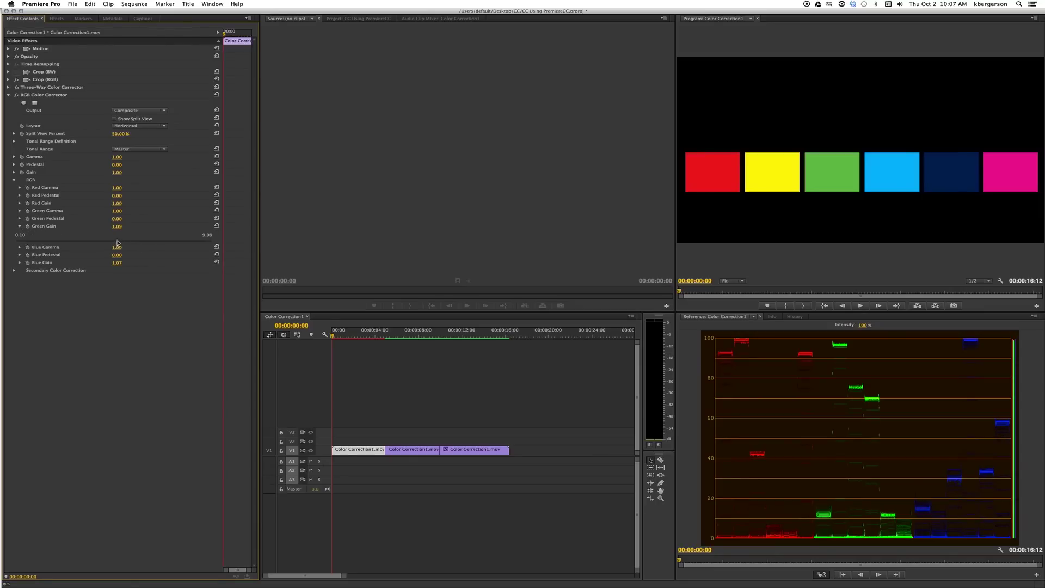
drag(117, 242, 119, 245)
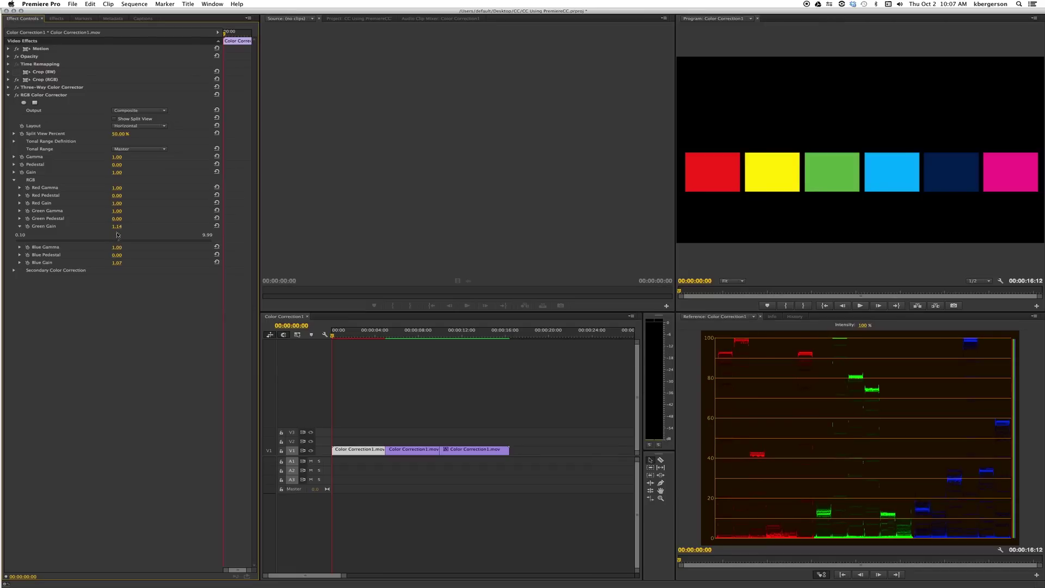
Try Green Gain values of 1.10 and 1.08.
click(117, 227)
text(1.10)
key(Return)
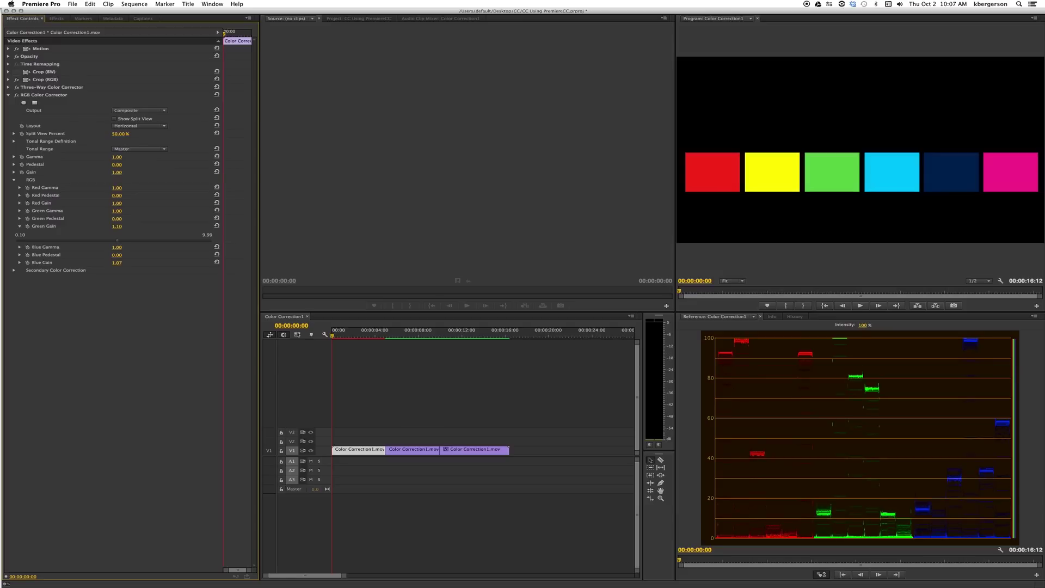
click(118, 227)
text(1.08)
key(Return)
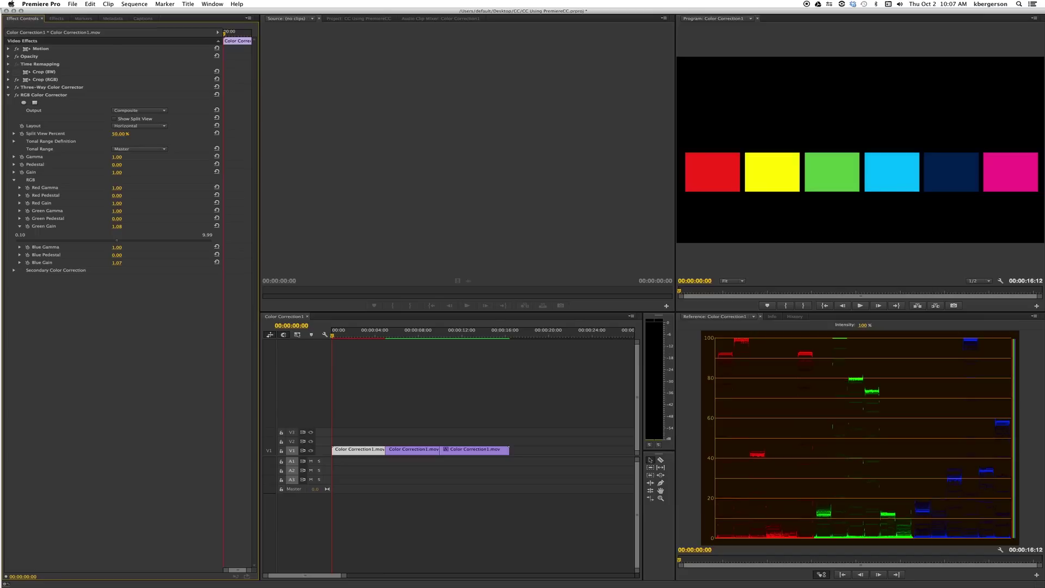
Fine-tune the Green Gain on its slider against the RGB Parade, ending at 1.05.
drag(116, 240, 115, 243)
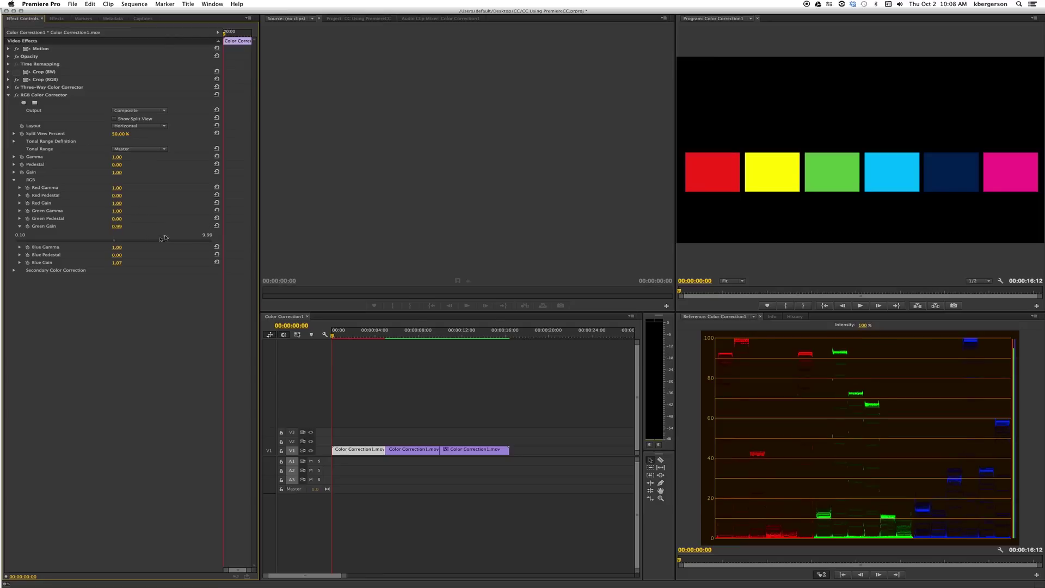
drag(114, 243, 116, 243)
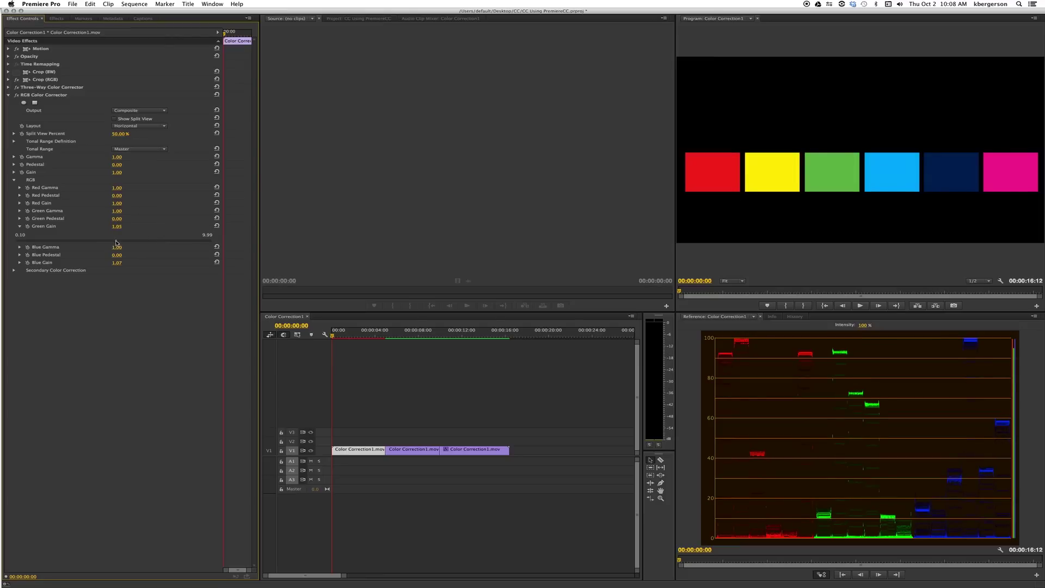
drag(116, 243, 118, 242)
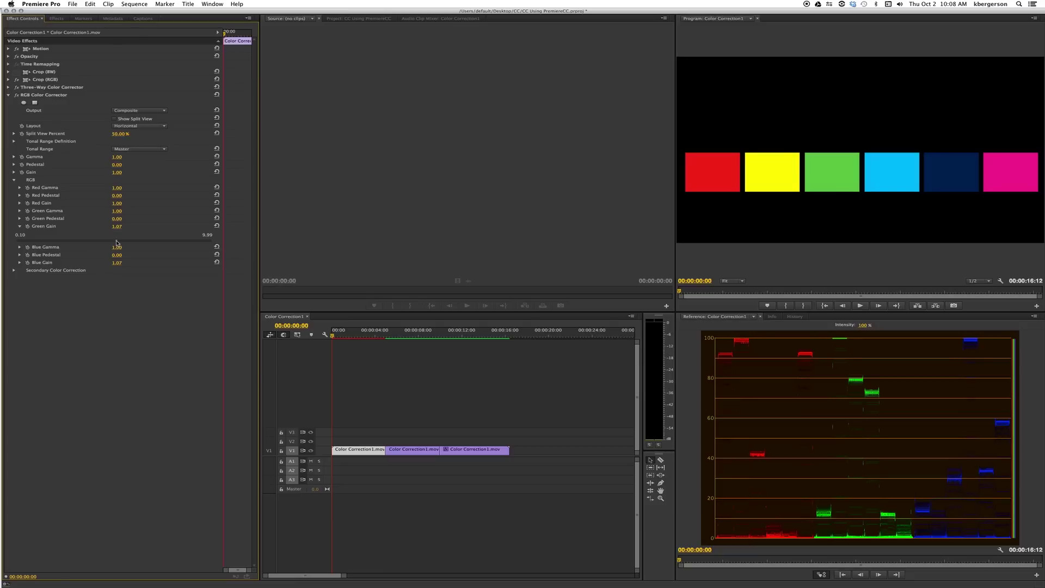
drag(116, 244, 116, 243)
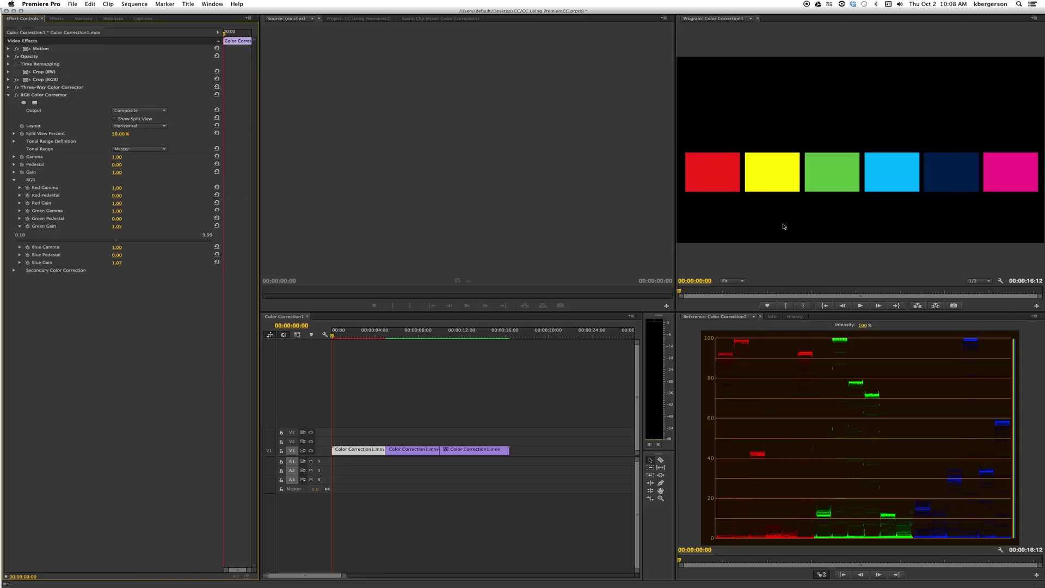
Switch the reference scope to Vectorscope, disable the Crop (RGB) effect, and collapse the RGB Color Corrector settings.
right_click(938, 401)
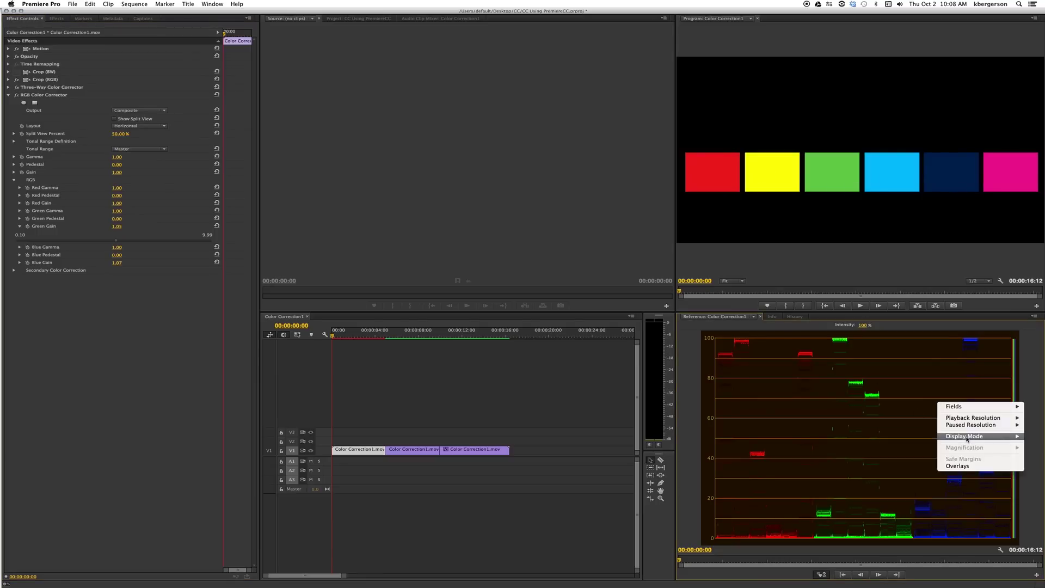
mouse_move(967, 438)
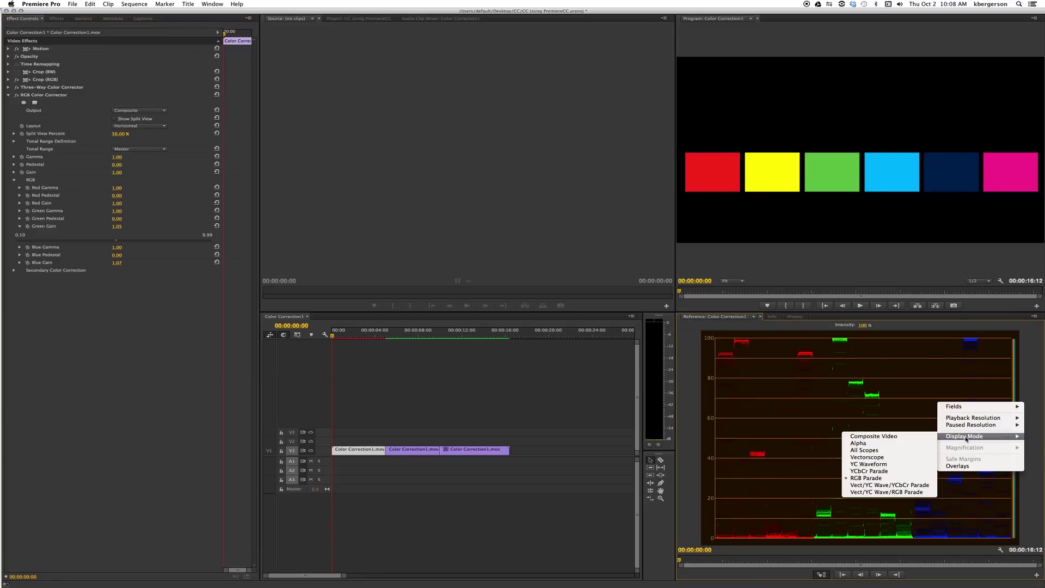
click(878, 457)
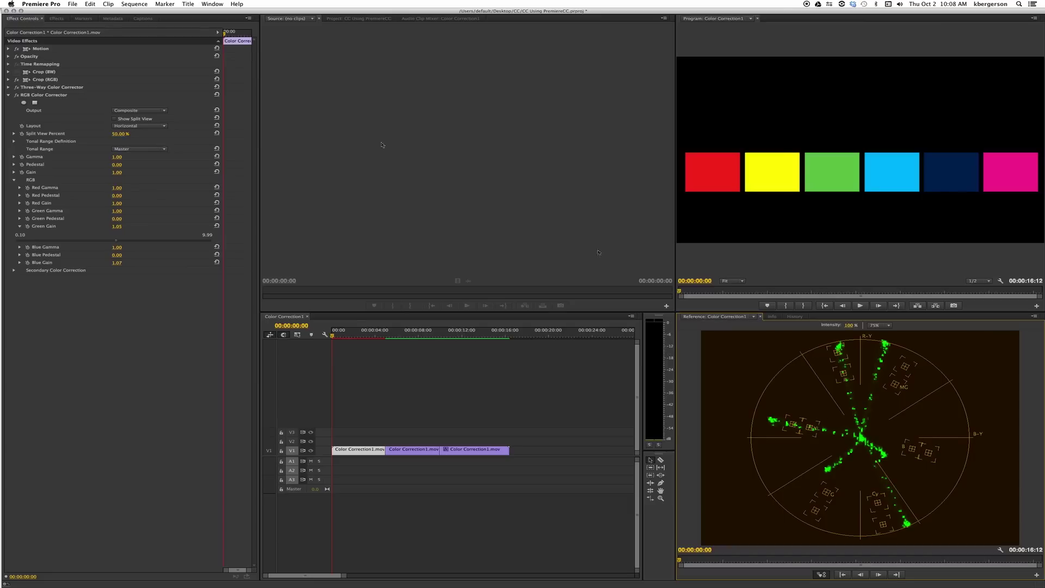
click(17, 82)
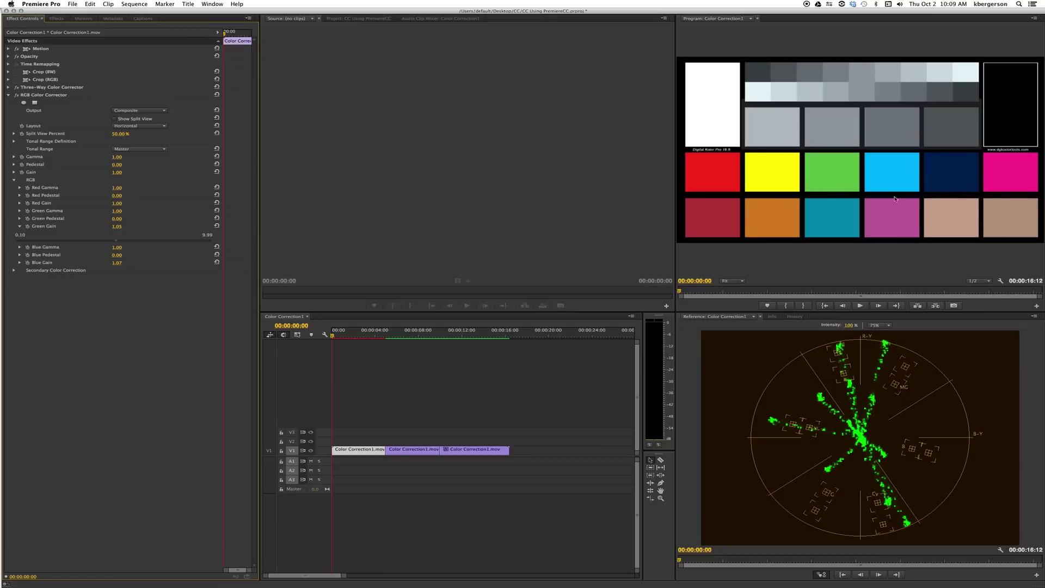
click(9, 96)
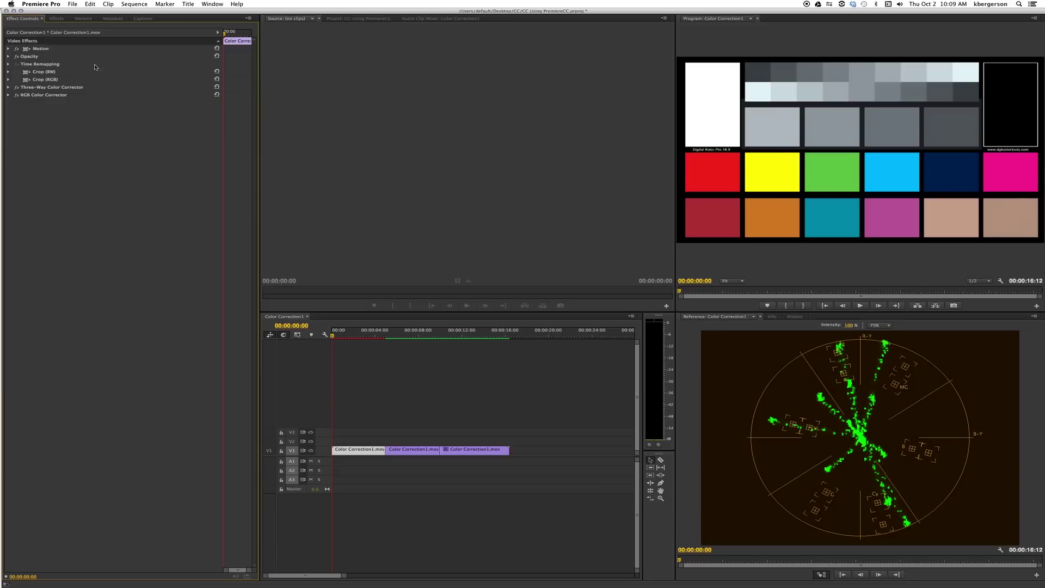
Apply the Fast Color Corrector effect to the first clip in the timeline and show its settings.
click(57, 18)
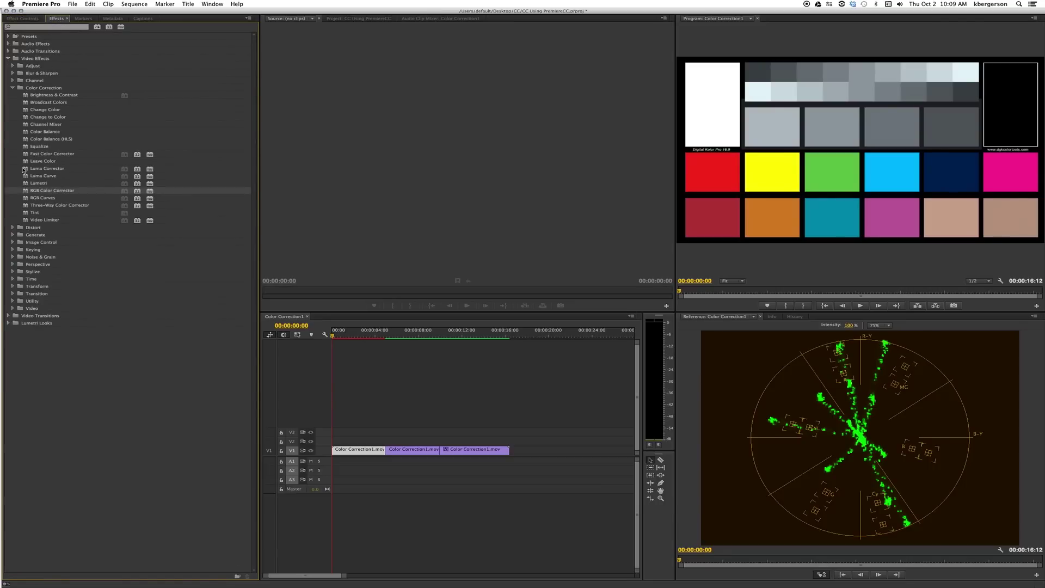
drag(27, 155, 356, 452)
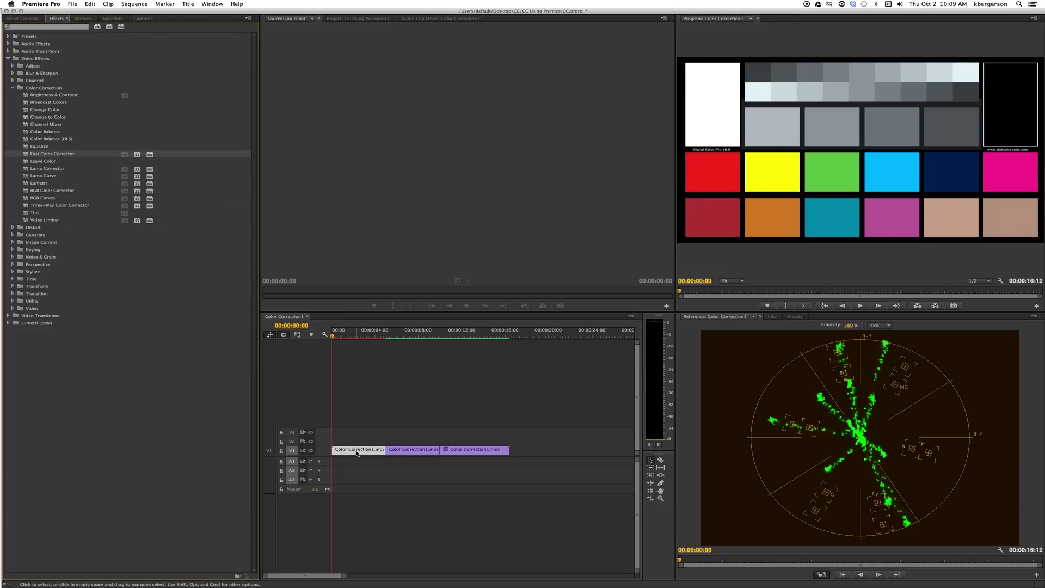
click(20, 19)
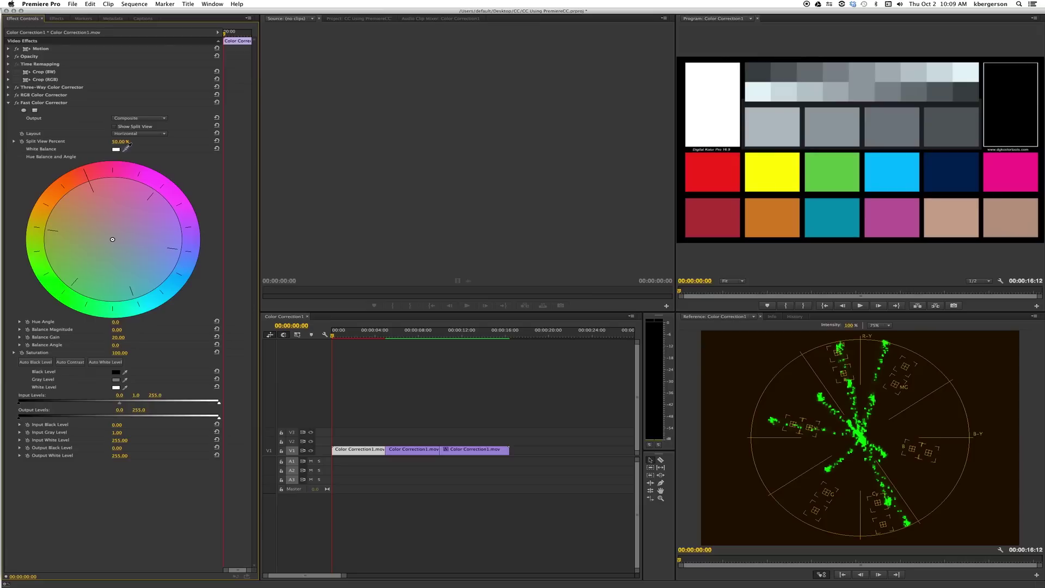
Sample the Fast Color Corrector's white balance from the large white patch and from the second mid-gray patch of the chart.
click(127, 147)
drag(490, 154, 710, 108)
drag(125, 149, 832, 124)
Collapse the Fast Color Corrector and compare the chart with the effect disabled and enabled.
click(8, 102)
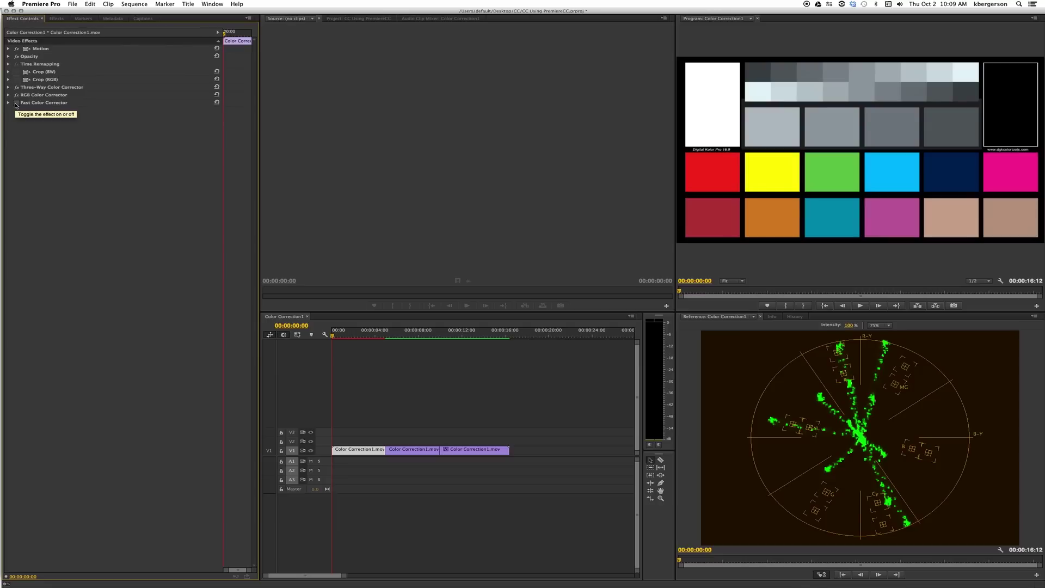
click(15, 103)
click(16, 103)
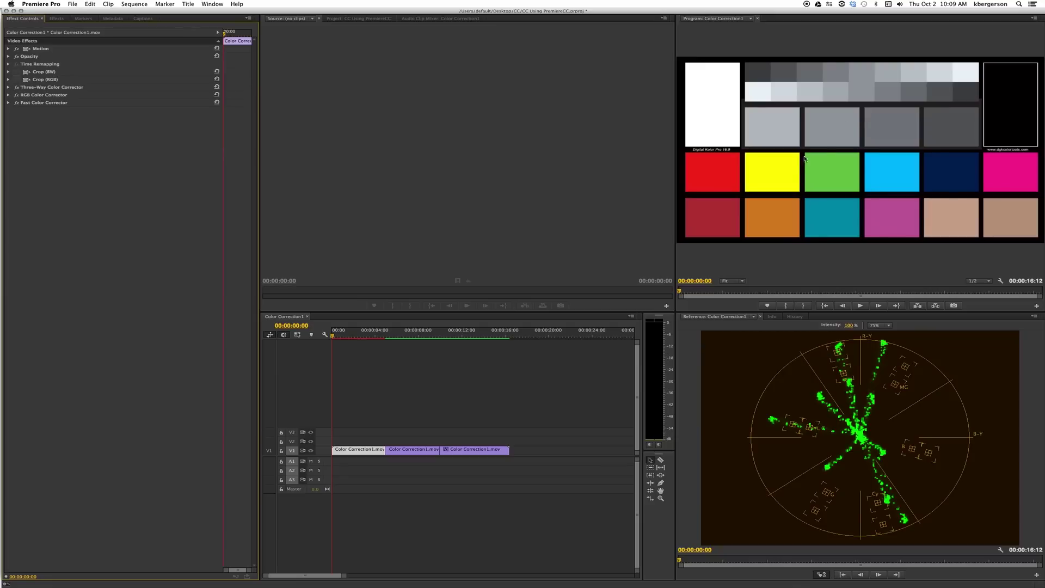
Show All Scopes in the reference monitor to review the corrected chart.
right_click(949, 413)
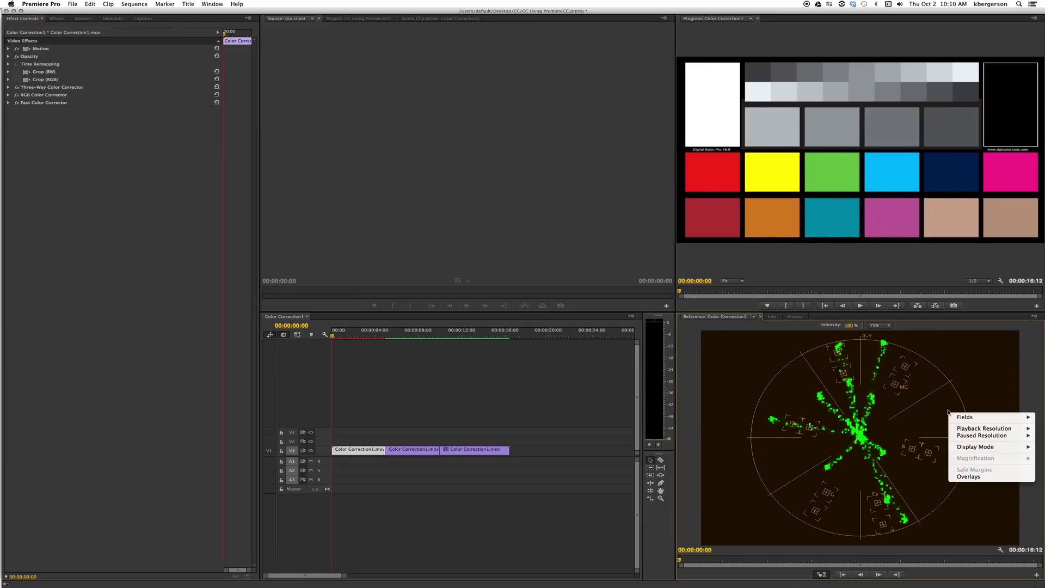
mouse_move(969, 447)
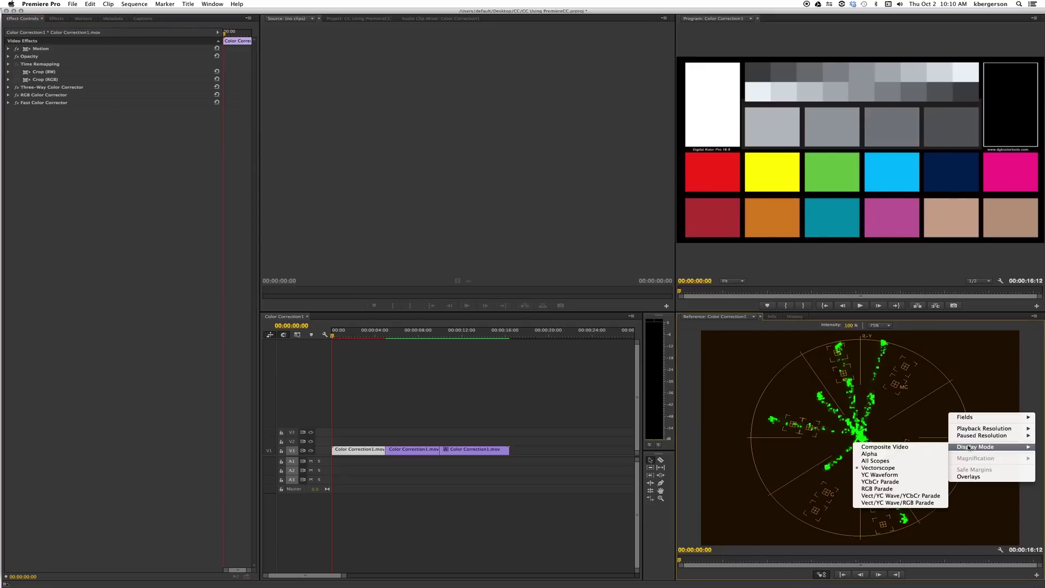
click(920, 460)
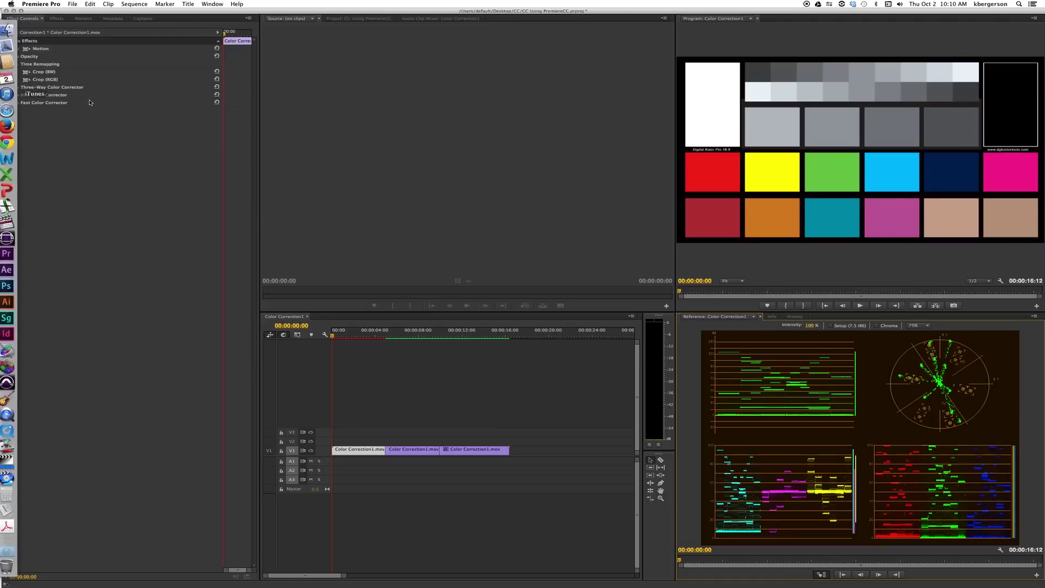
With the YC Waveform displayed, lower the Three-Way Color Corrector's output white level until the brightest white sits at 100 IRE.
click(9, 87)
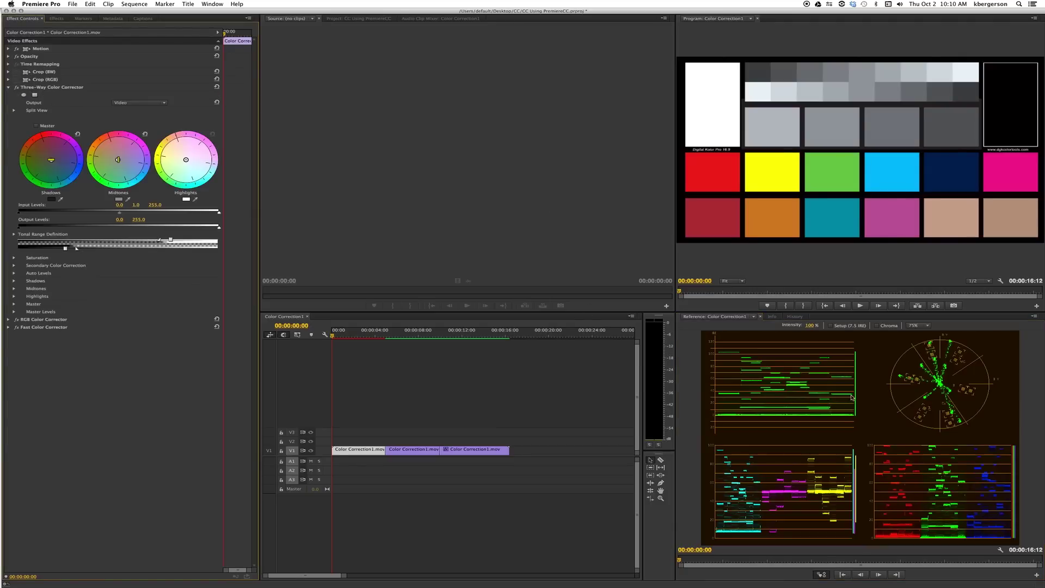
right_click(818, 376)
mouse_move(845, 415)
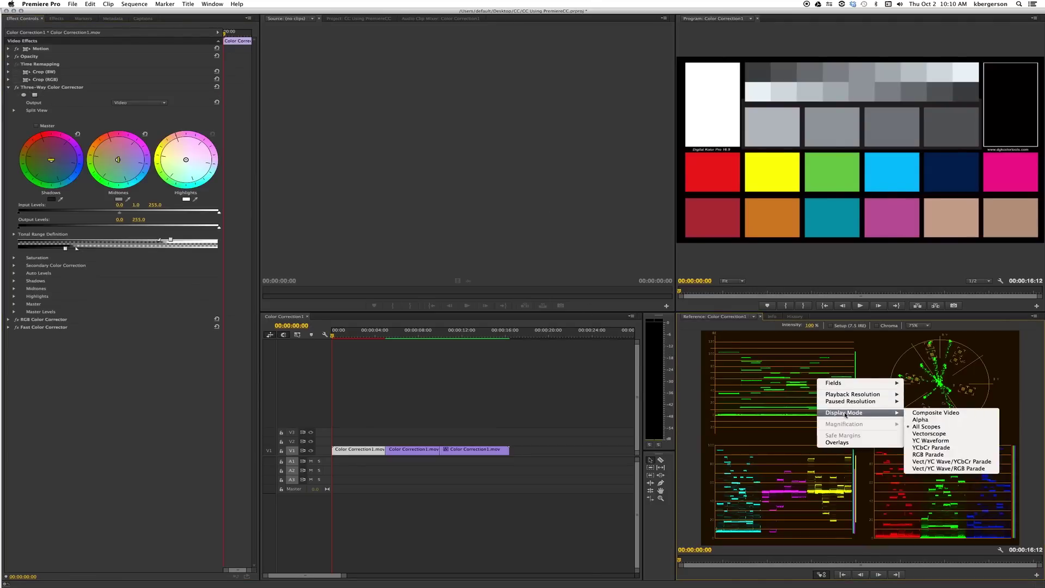
click(930, 440)
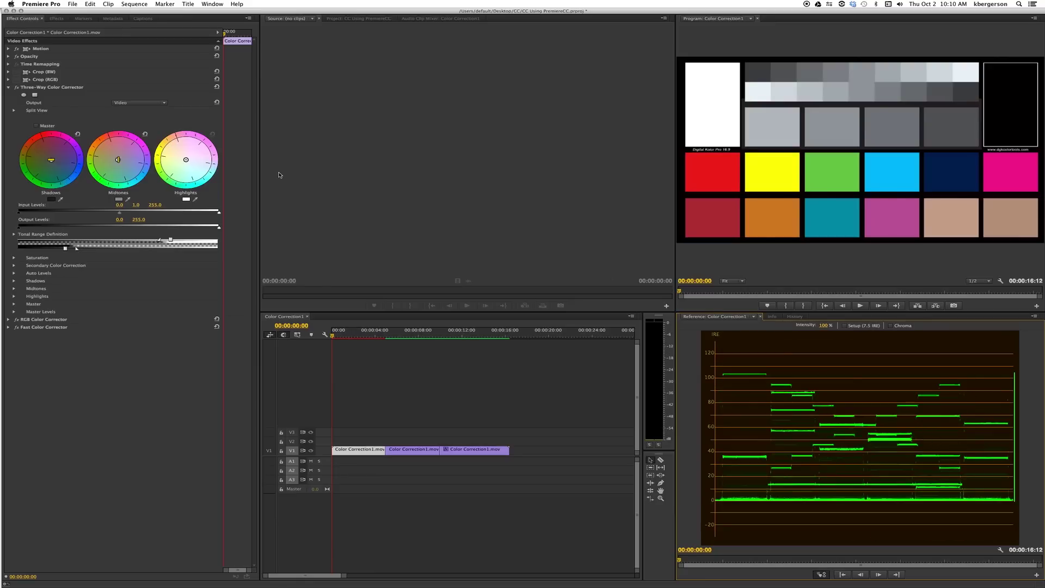
click(220, 229)
drag(218, 229, 218, 229)
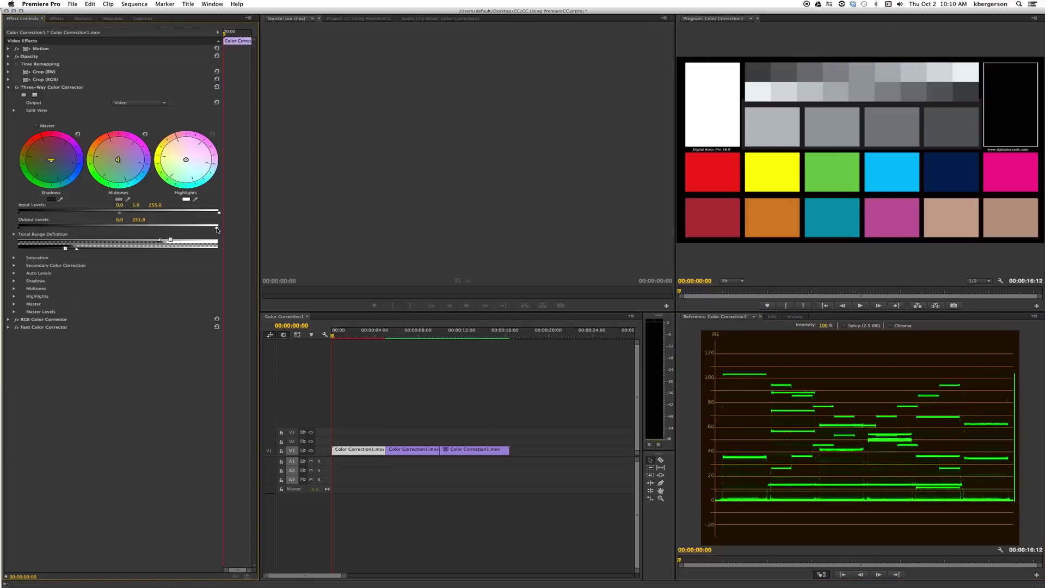
drag(217, 229, 215, 231)
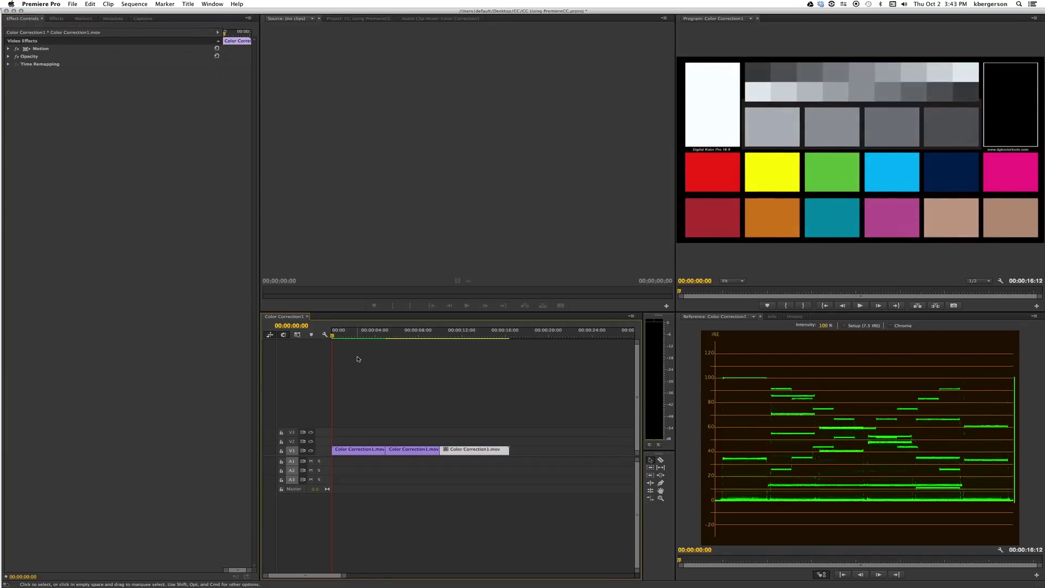
Go to 00:00:07:19, apply the Three-Way Color Corrector to the second timeline clip, and show its settings.
click(414, 333)
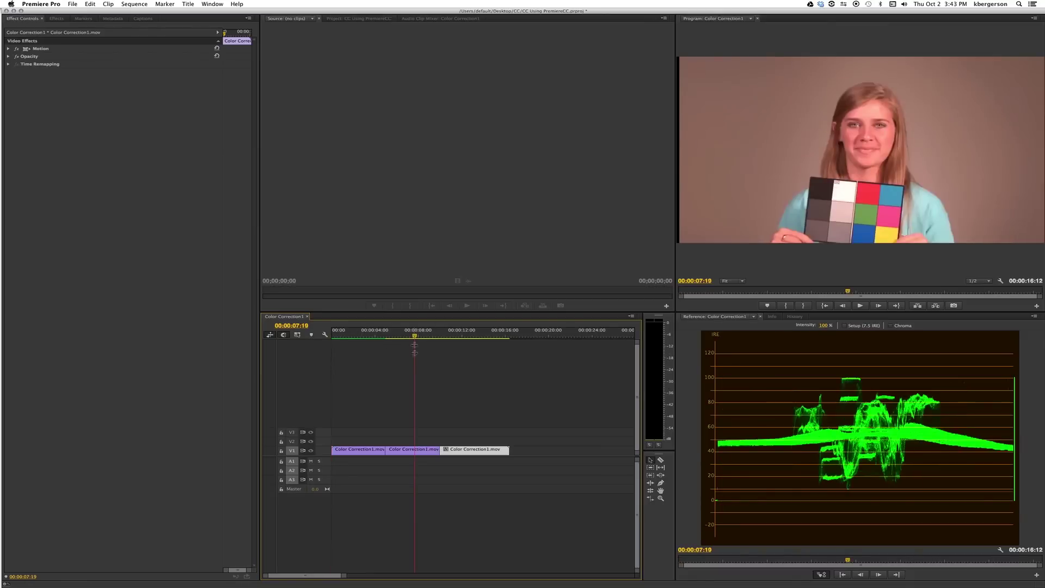
click(411, 449)
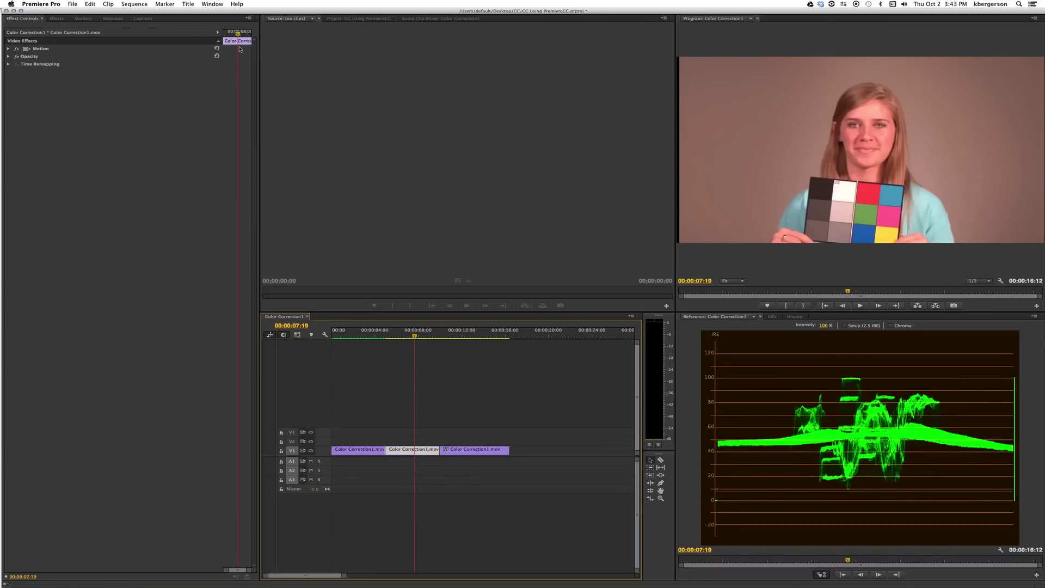
click(58, 19)
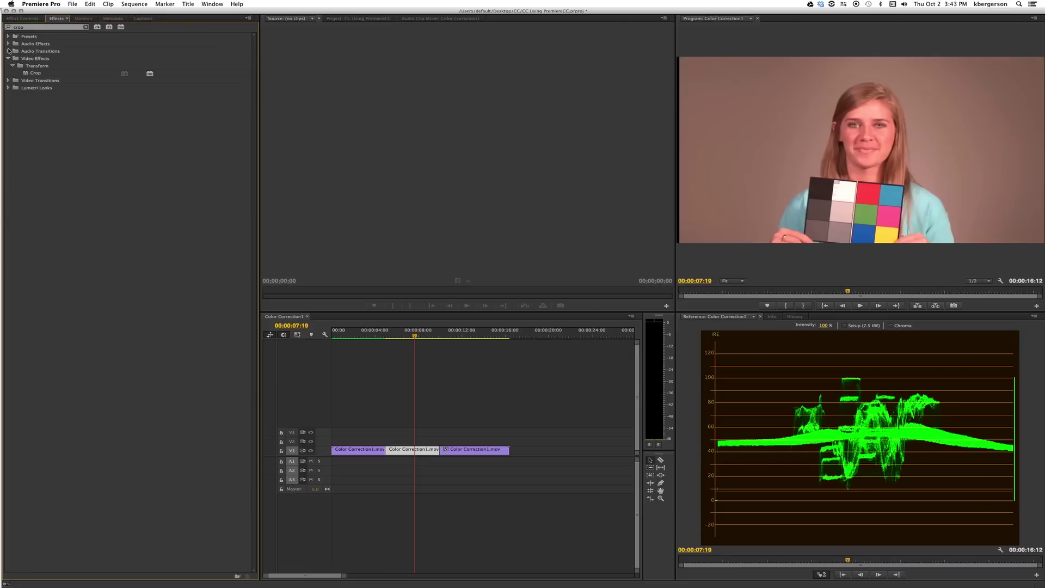
click(85, 27)
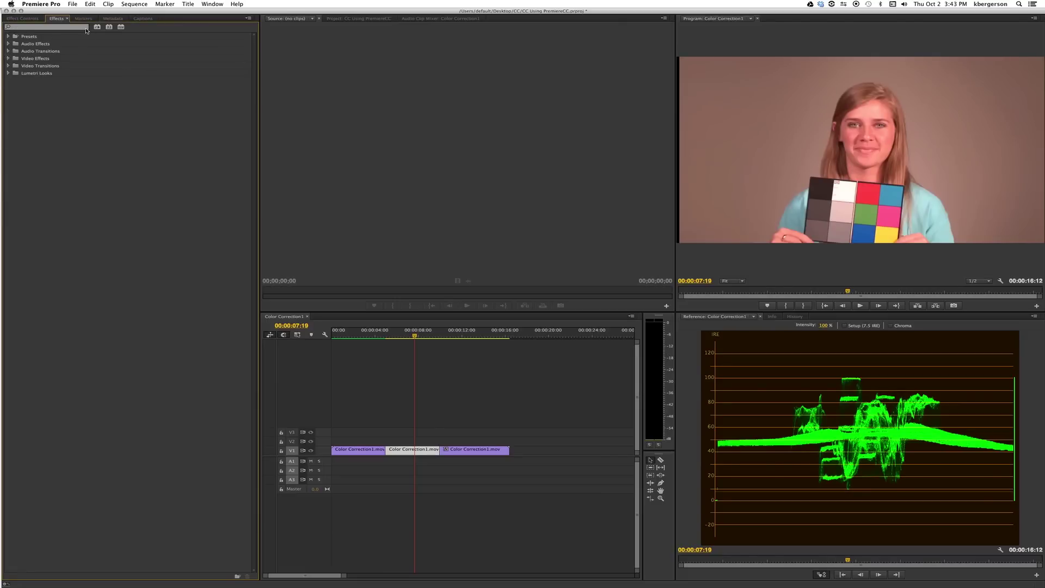
click(8, 59)
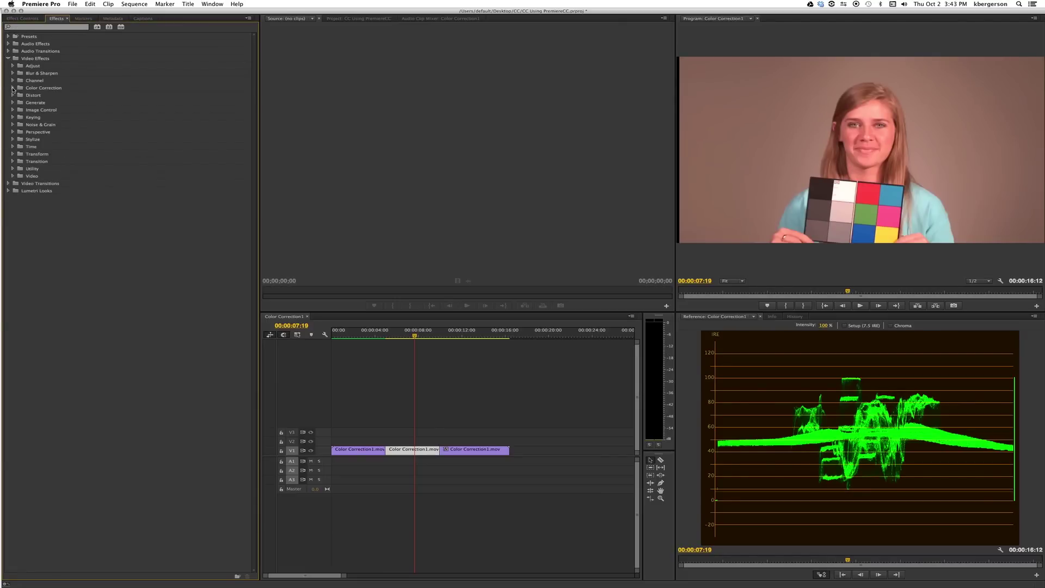
click(13, 87)
drag(27, 204, 419, 458)
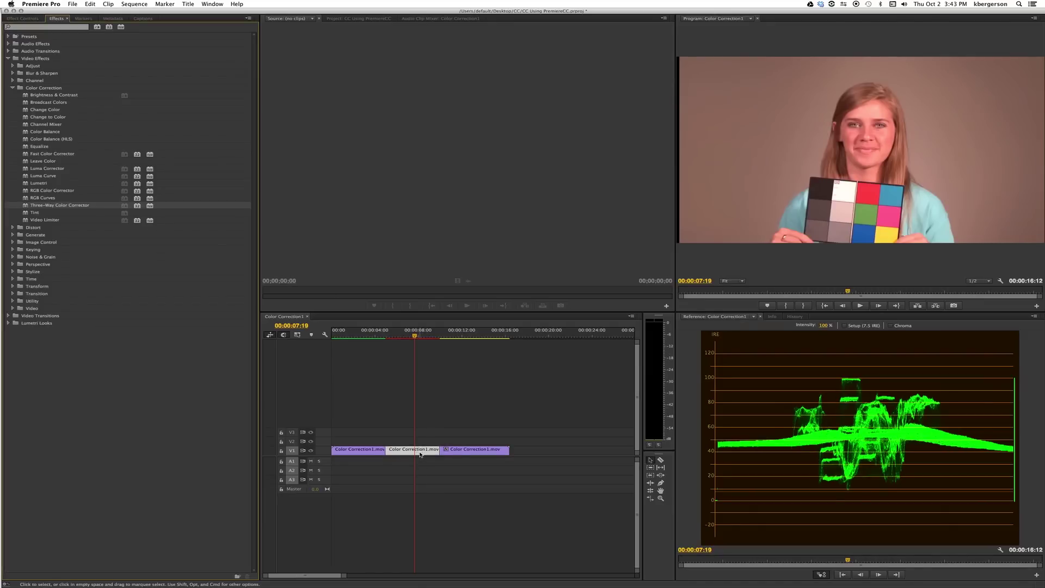
click(25, 18)
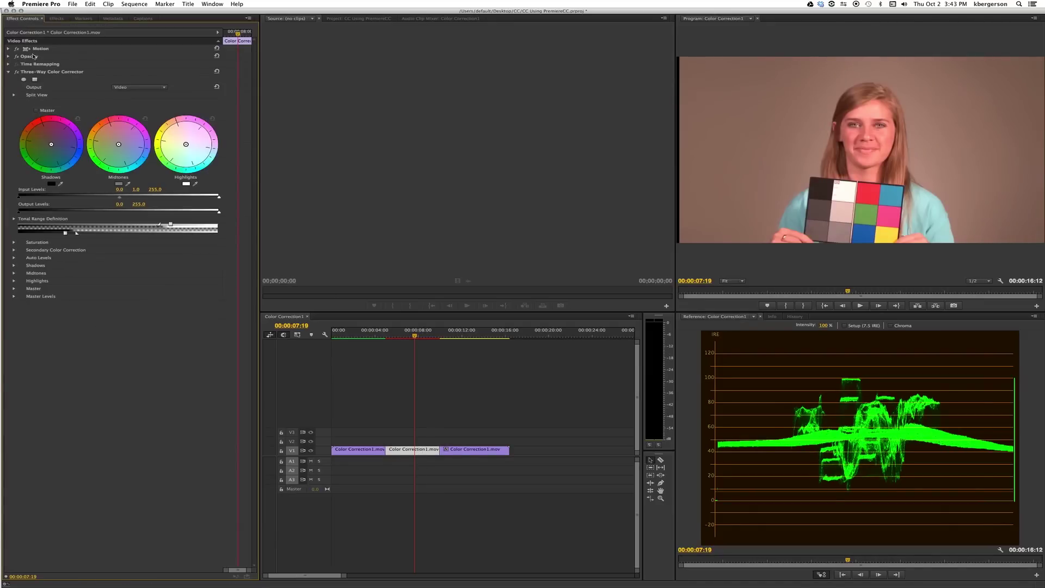
Sample the shadows from the black patch and the highlights from the white patch of the handheld color chart.
click(62, 183)
click(825, 191)
click(196, 183)
click(835, 206)
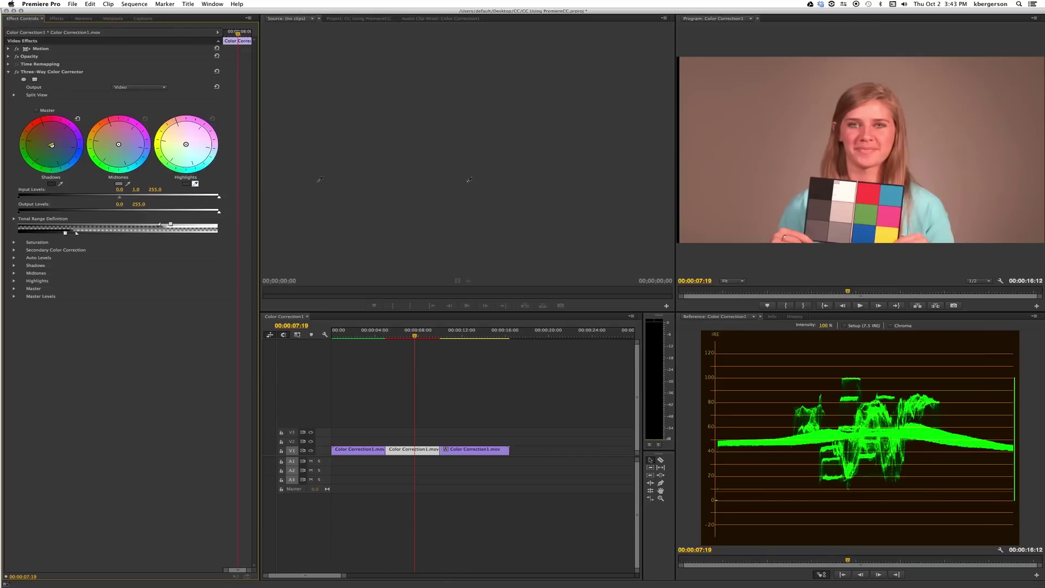
click(842, 195)
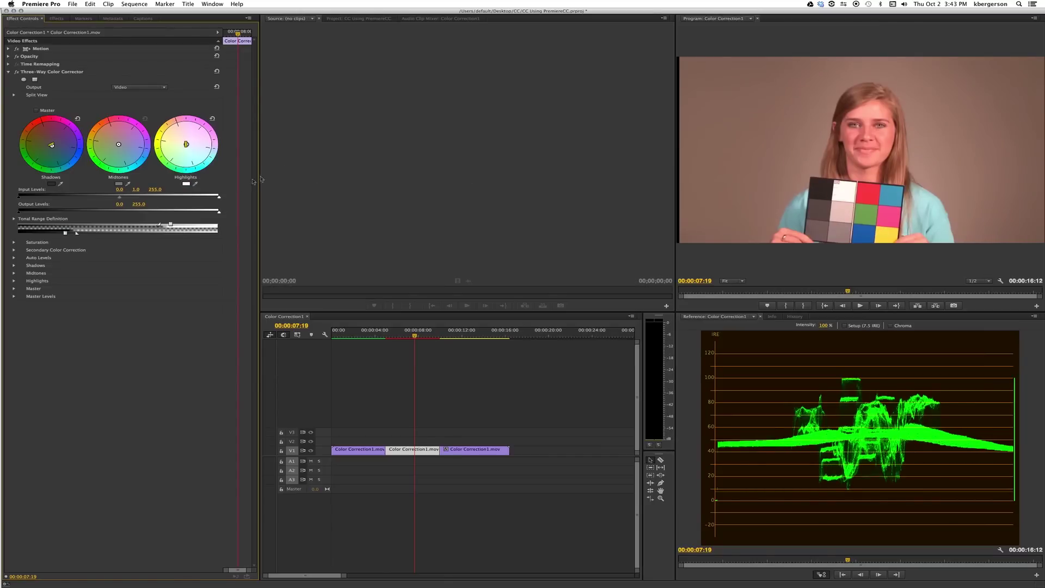
Sample the midtones from gray patches in the bottom row of the handheld chart, ending on the lighter one.
click(128, 184)
click(843, 228)
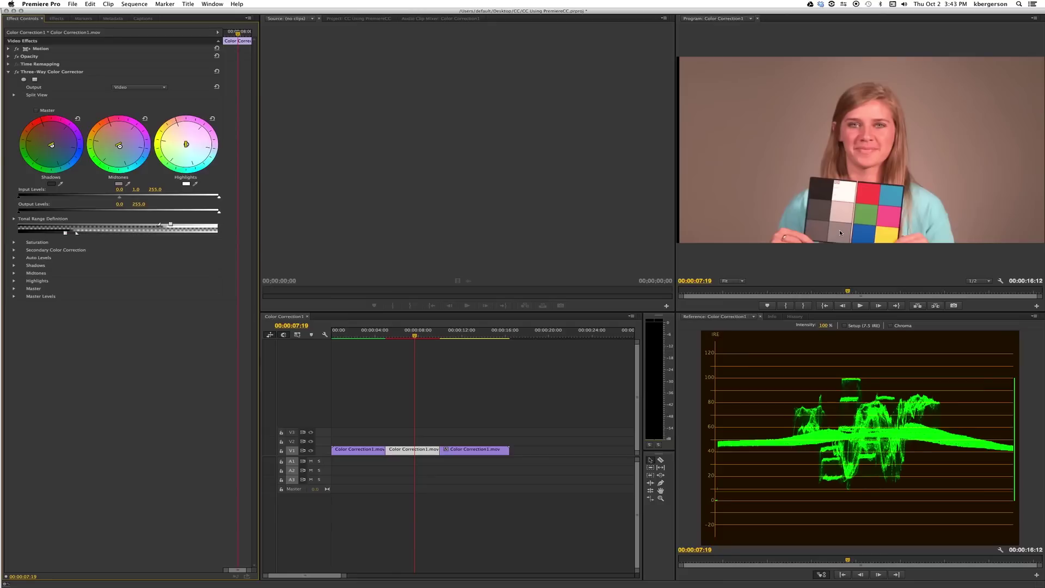
click(128, 184)
click(819, 230)
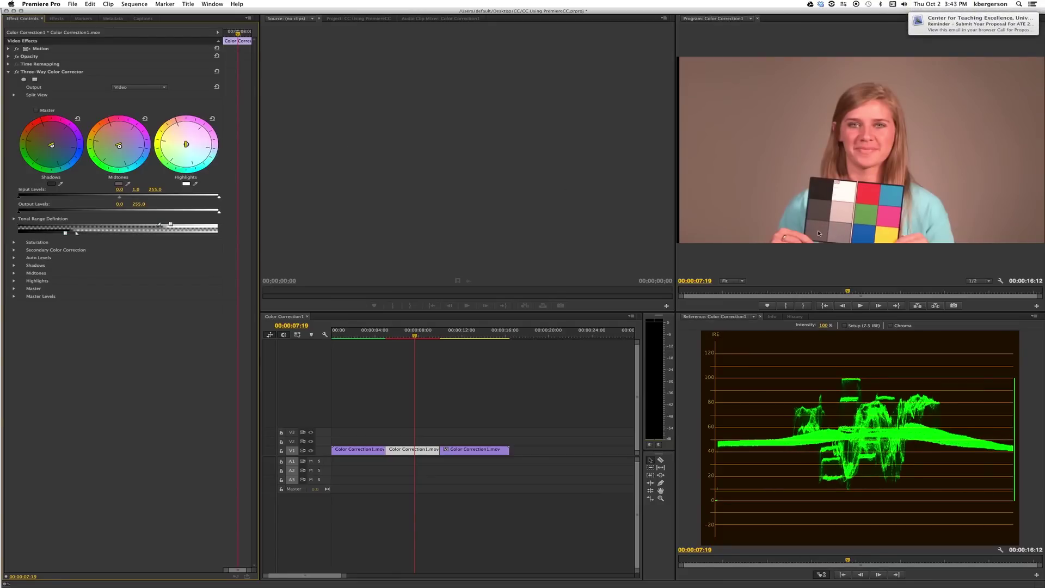
click(127, 183)
click(842, 235)
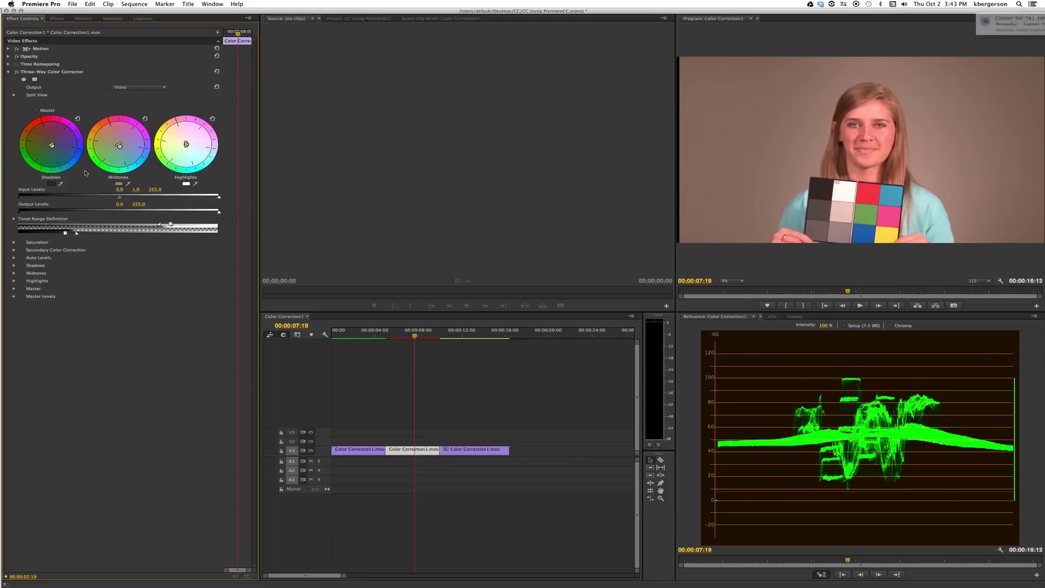
Lower the midtone input level to 0.8 and keep the reference scope on YC Waveform.
drag(120, 198, 110, 198)
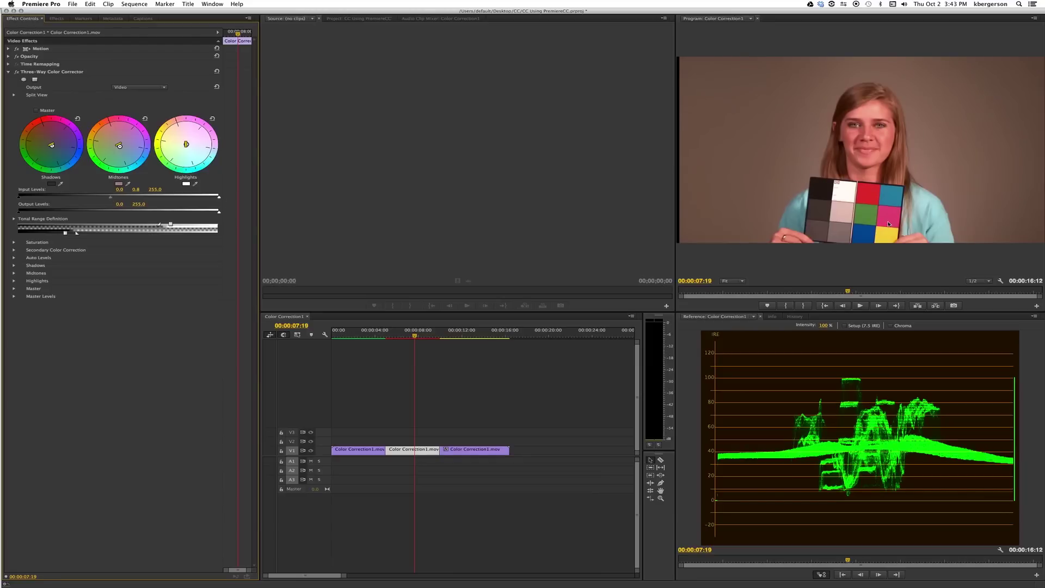
right_click(941, 403)
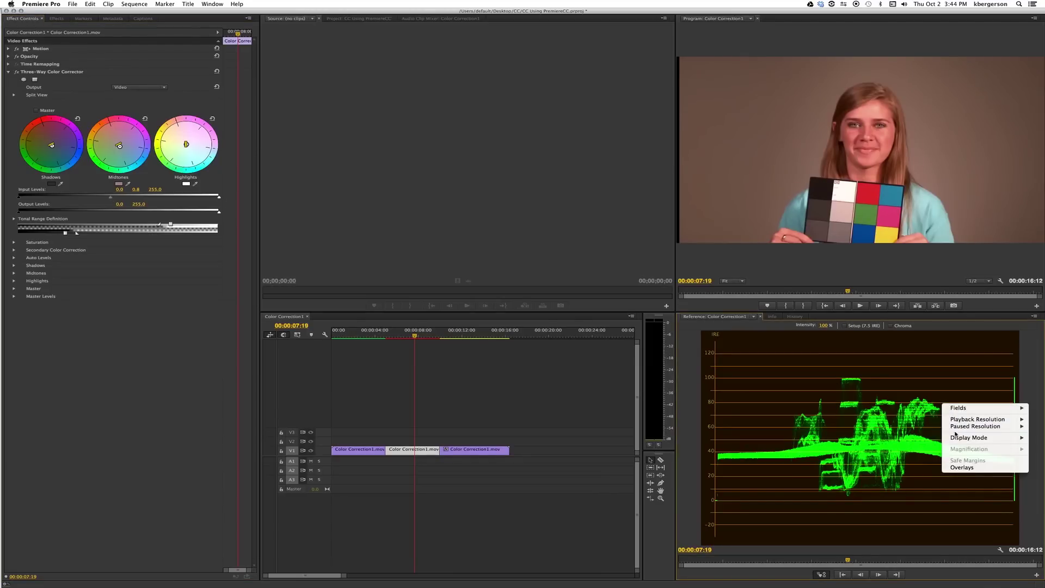
mouse_move(955, 437)
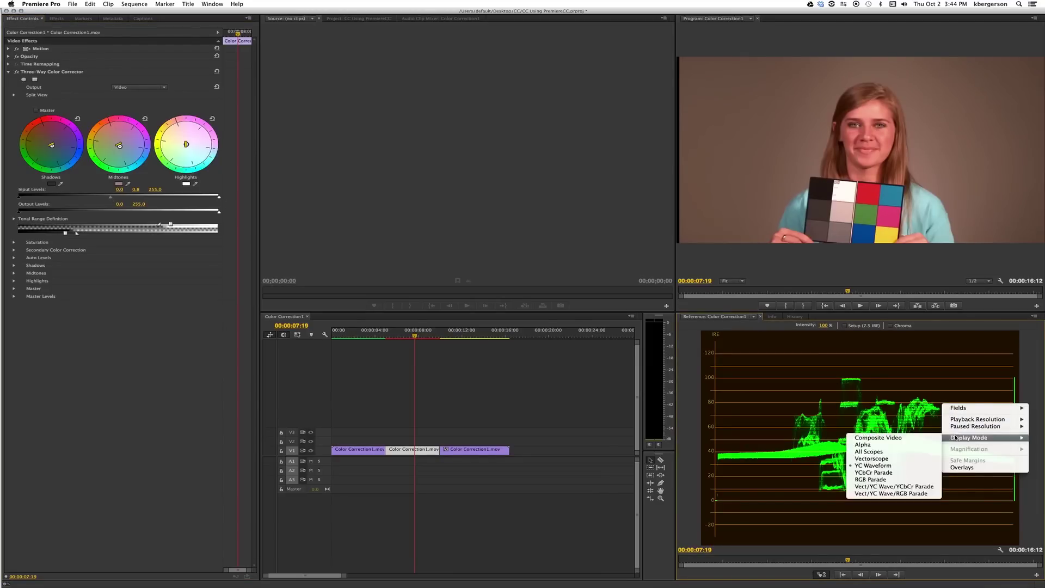
click(897, 466)
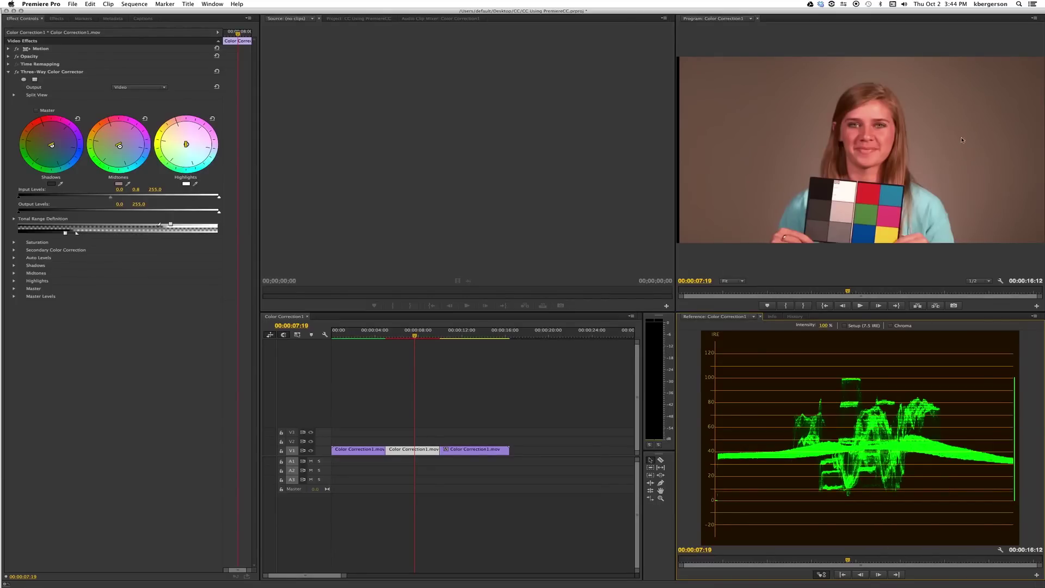
Apply the Crop effect to the second timeline clip and place it above the Three-Way Color Corrector in the effect order.
click(55, 18)
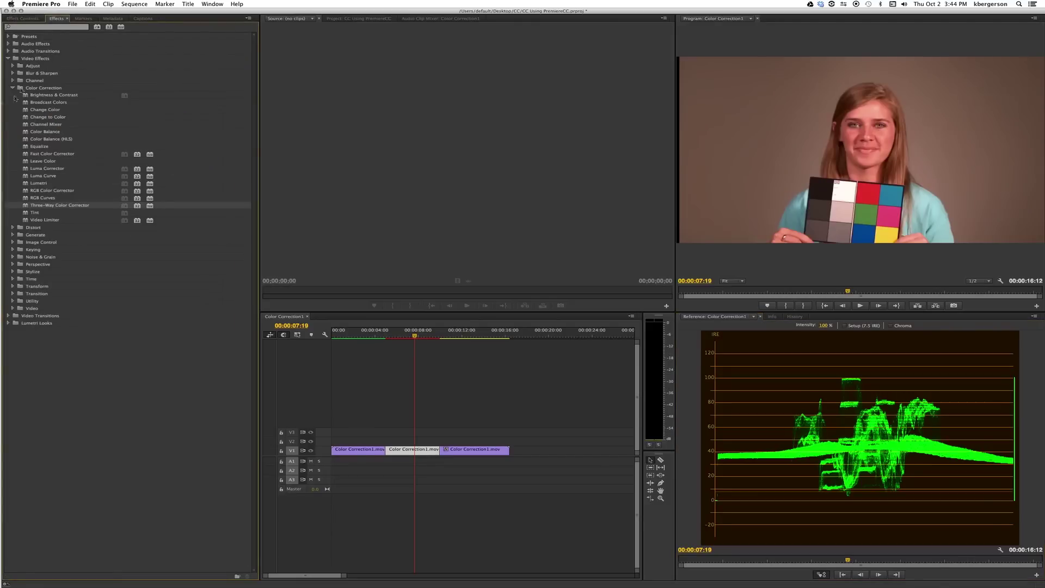
click(38, 30)
text(crop)
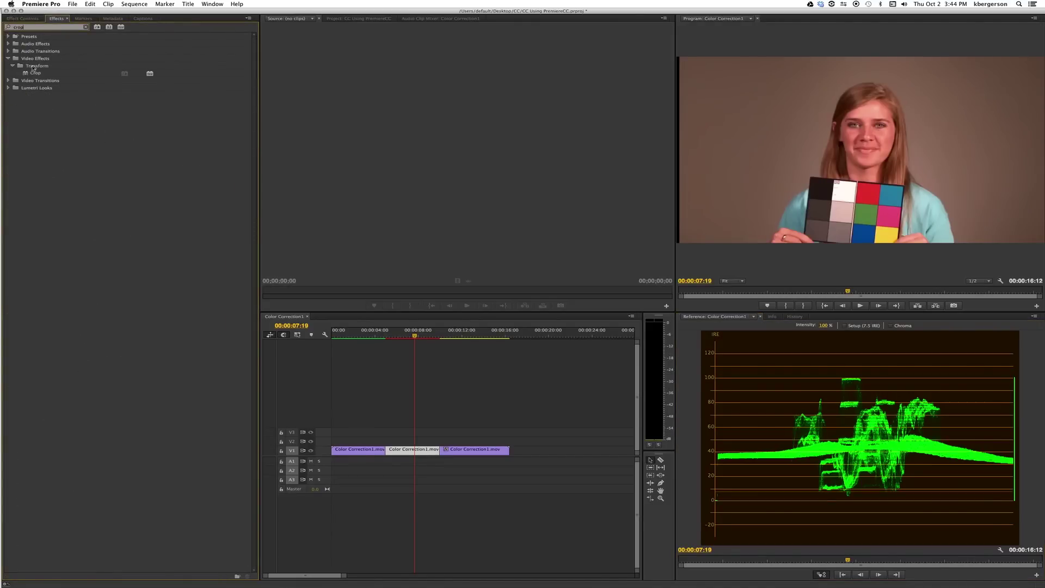
drag(34, 73, 393, 448)
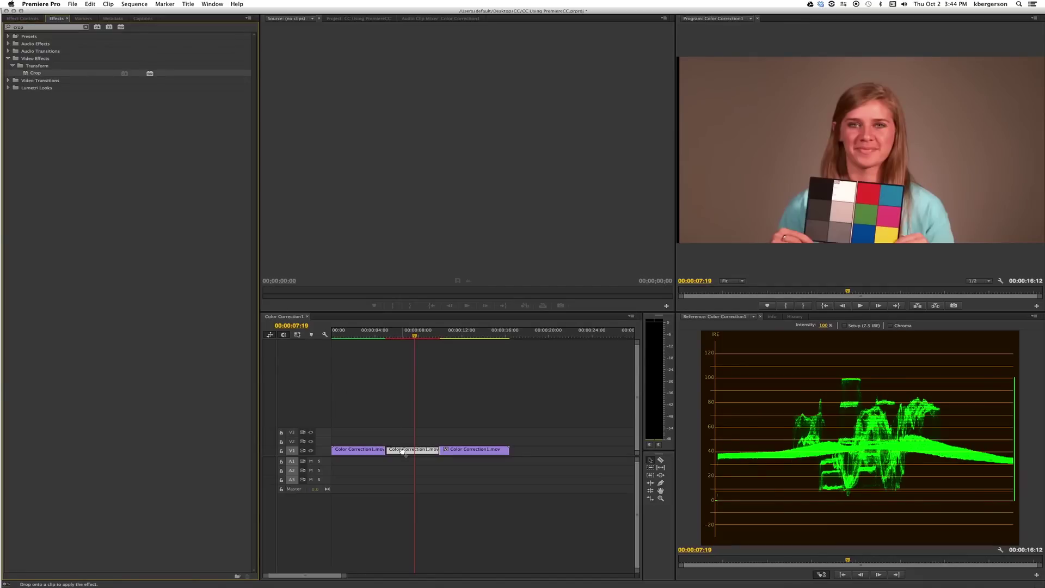
click(12, 21)
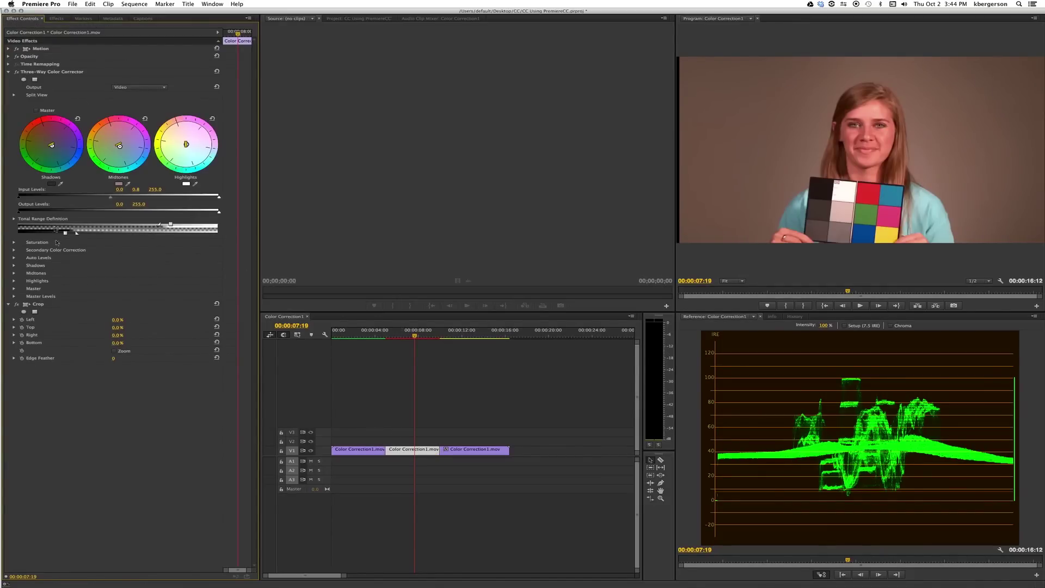
click(49, 305)
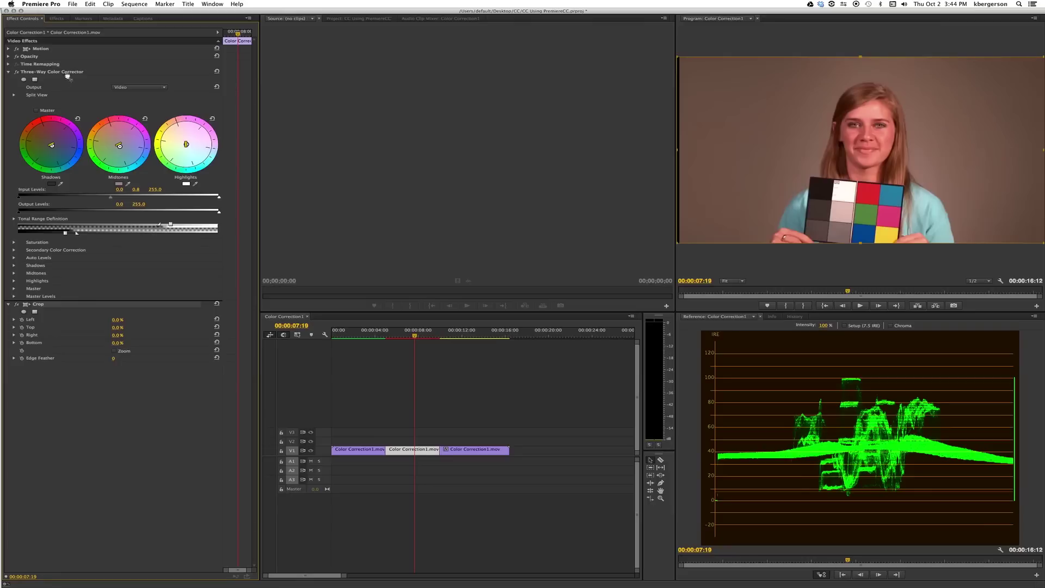
drag(62, 66, 62, 66)
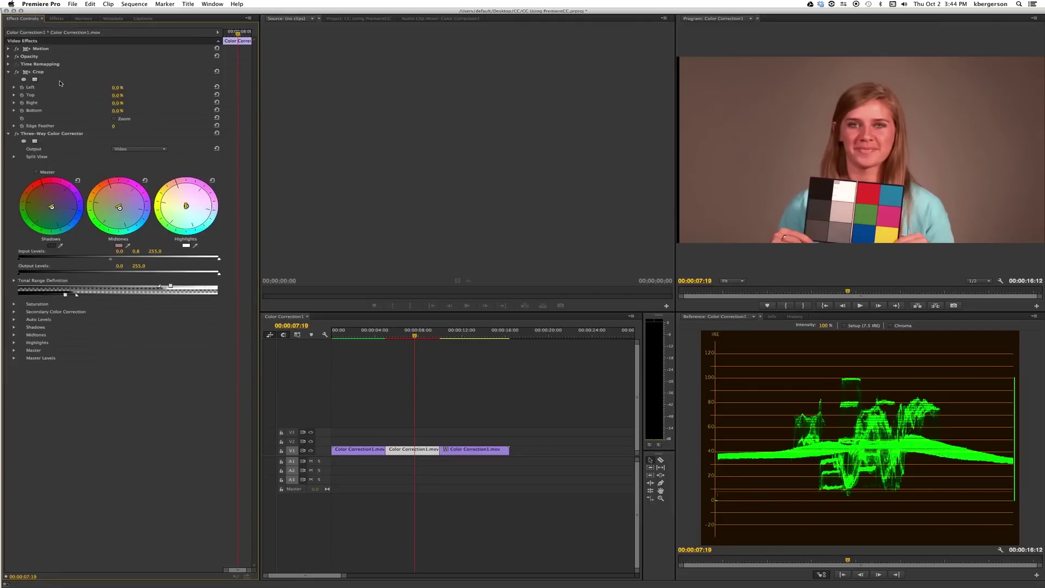
Crop the clip to the chart's black, white and gray patches with Left 37%, Top 66%, Right 54% and Bottom 5%.
drag(117, 87, 134, 87)
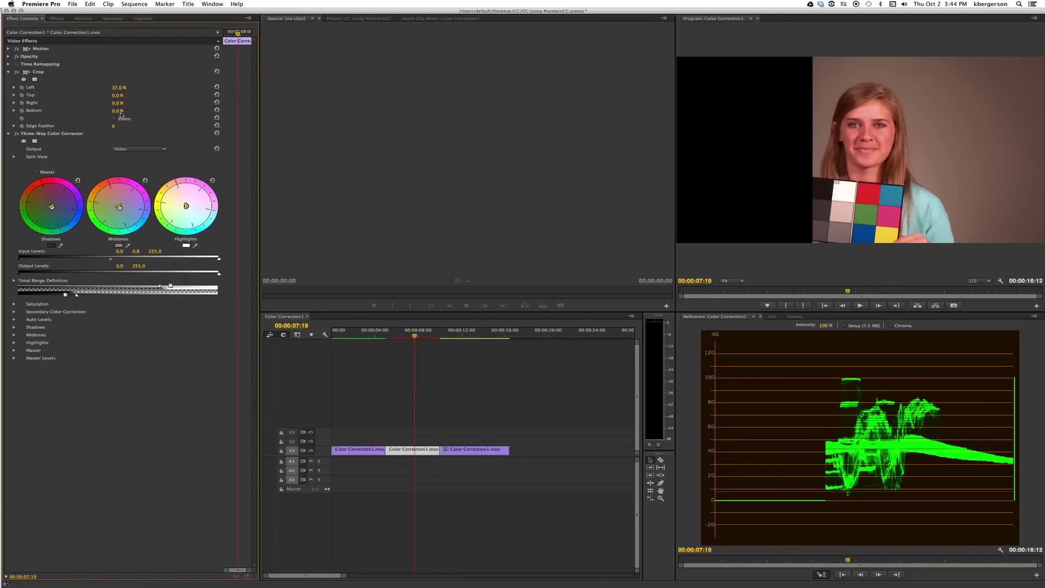
drag(117, 111, 119, 111)
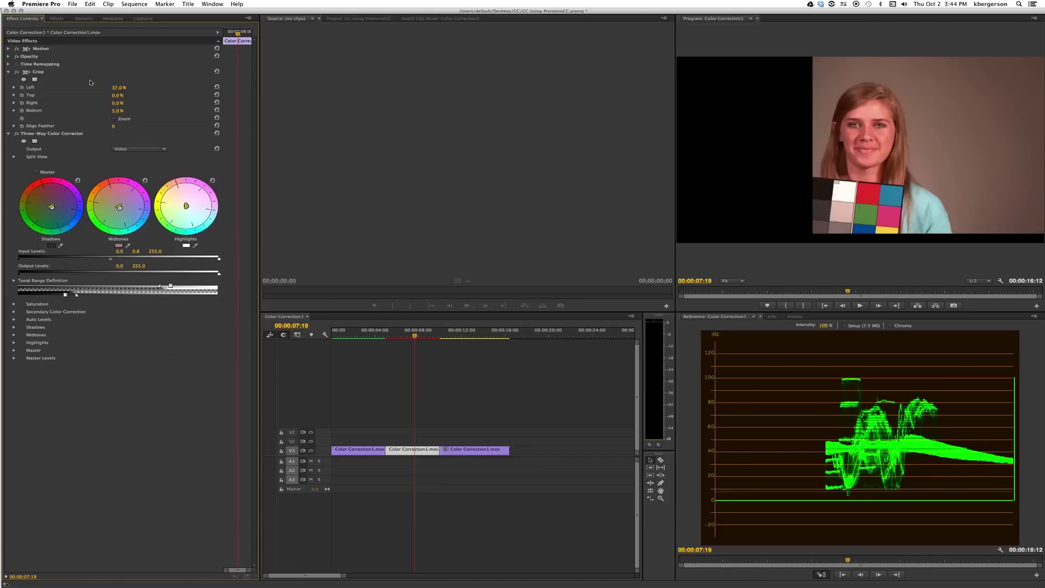
drag(117, 103, 146, 103)
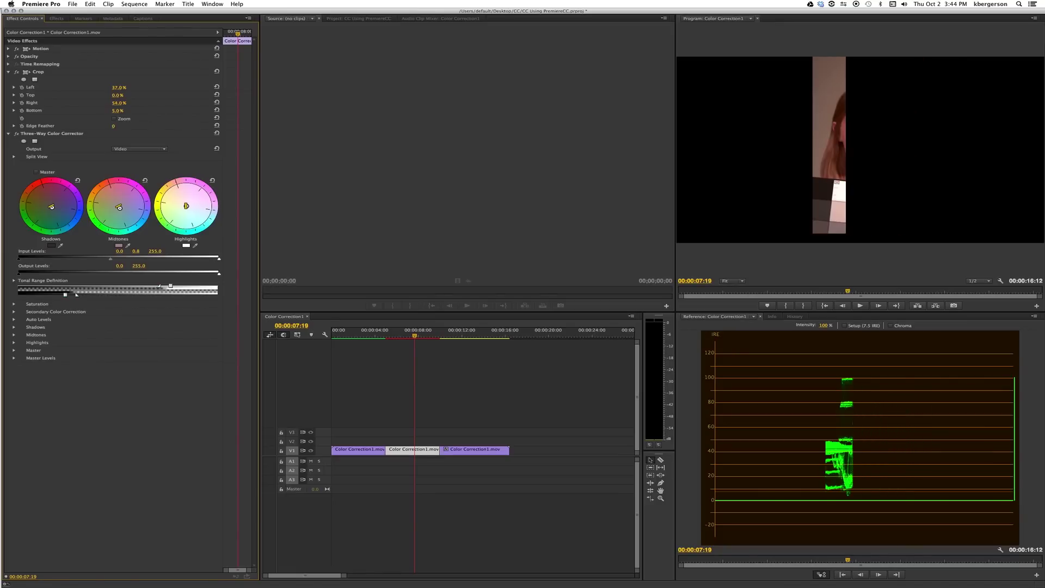
drag(121, 96, 156, 96)
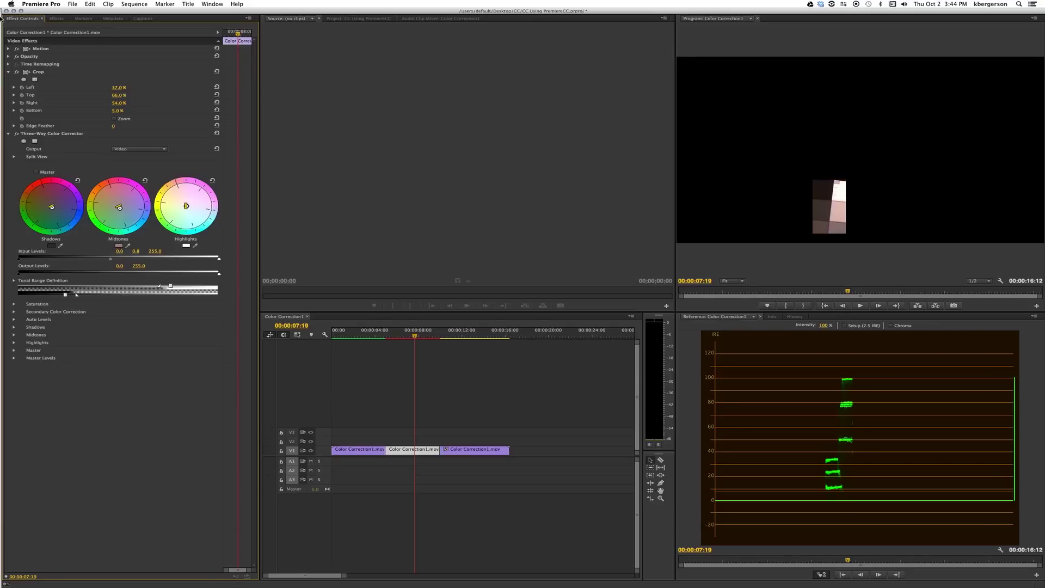
Rename the Crop effect to Crop (bw).
click(38, 73)
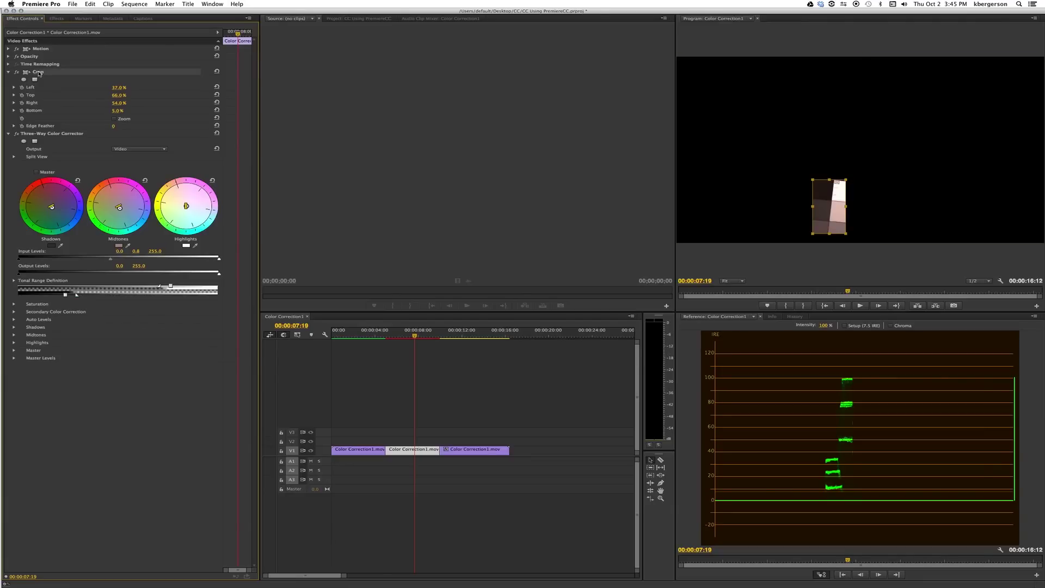
right_click(38, 73)
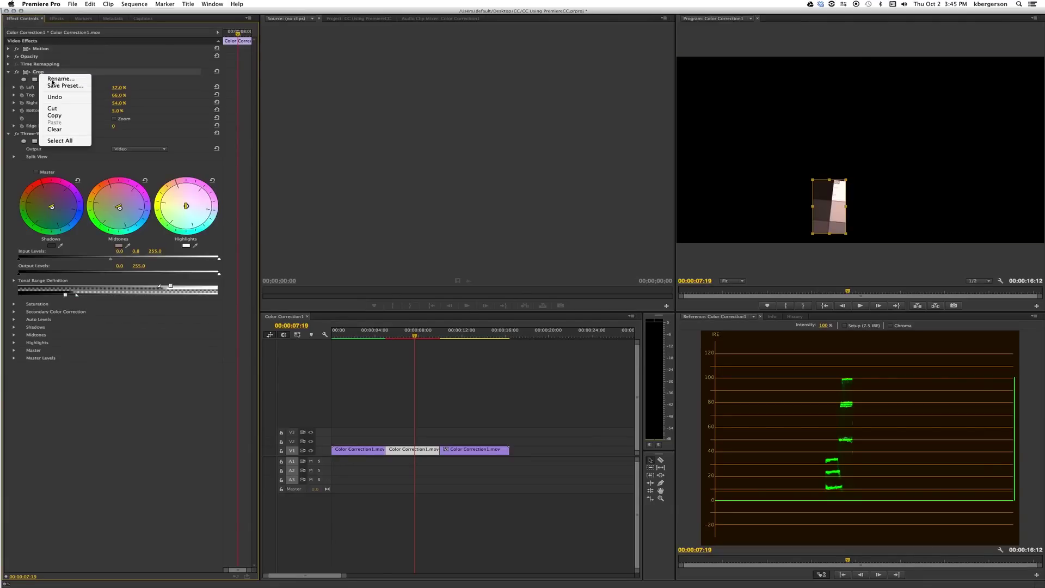
click(45, 79)
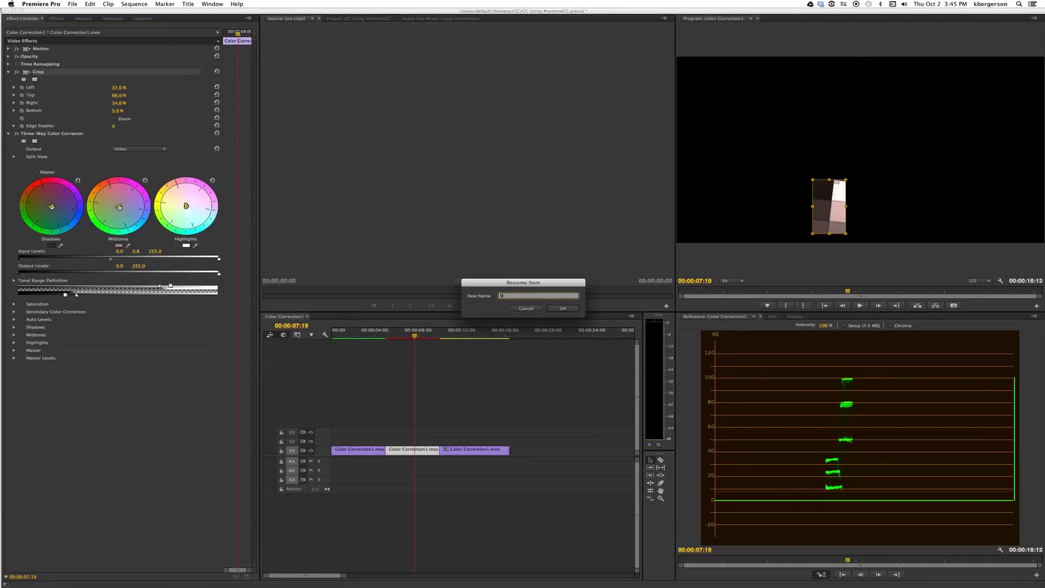
key(Return)
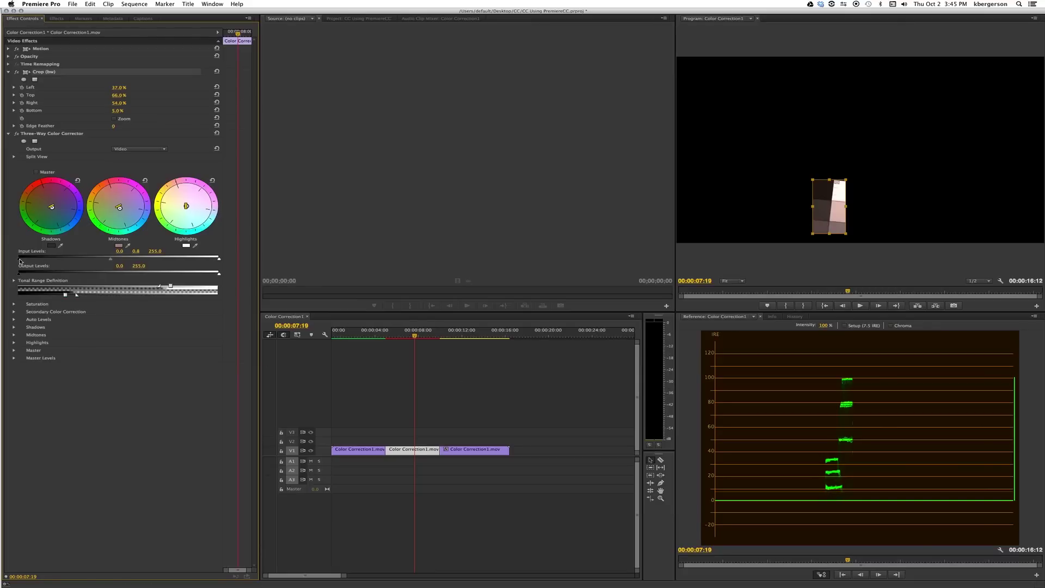
Set the Three-Way Color Corrector's shadow input level to 10.4 and turn off the Crop (bw) effect.
drag(19, 260, 32, 260)
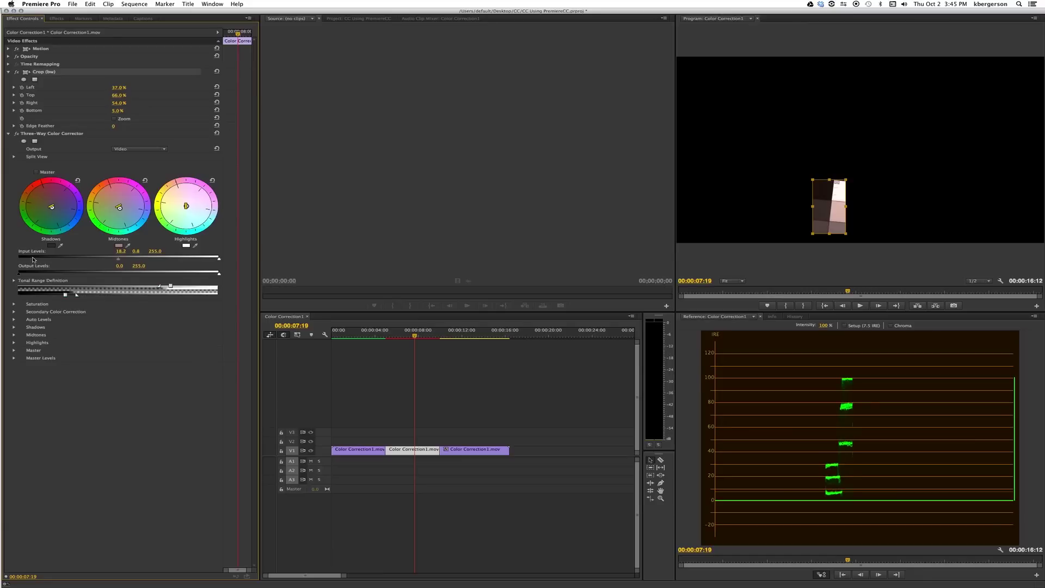
drag(33, 260, 26, 259)
click(17, 73)
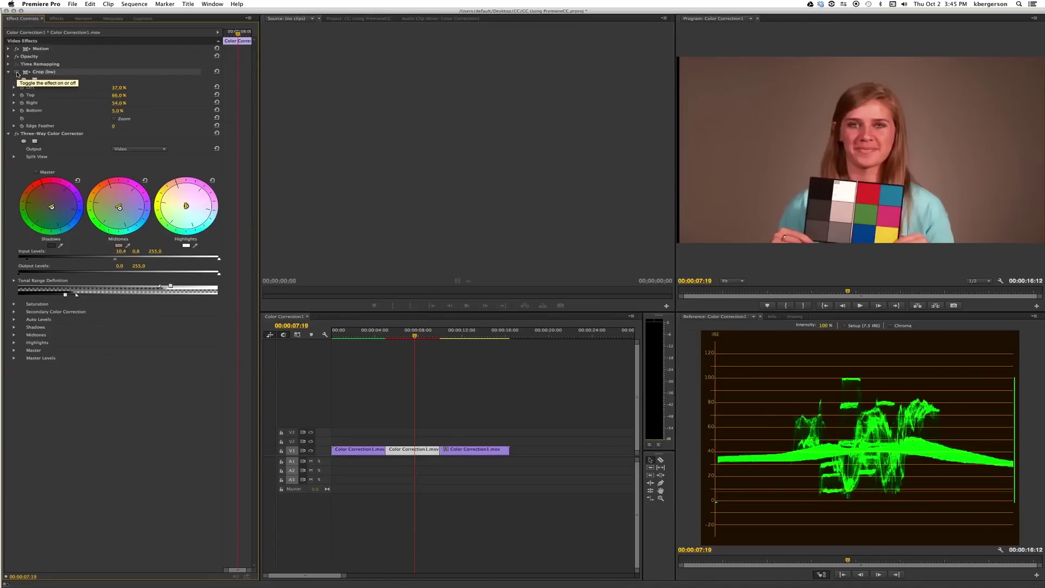
click(17, 72)
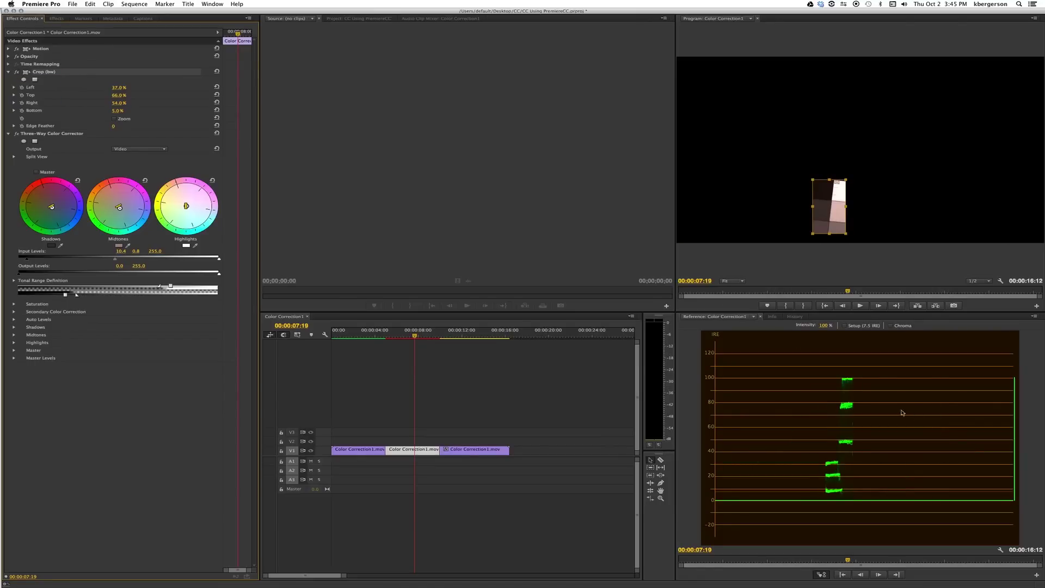
click(16, 73)
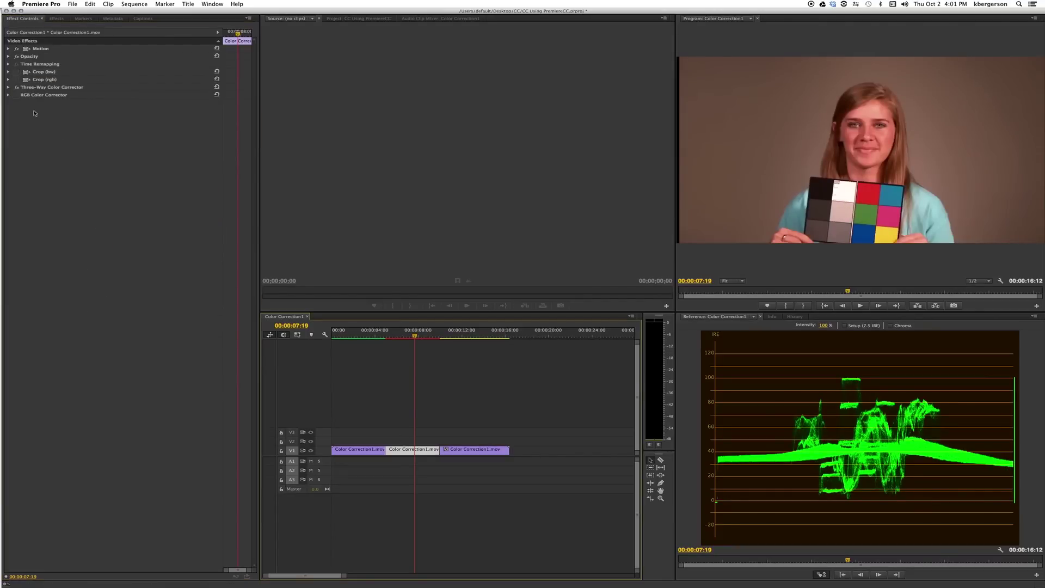
Turn on the RGB Color Corrector, expand its settings and reset the effect to its defaults.
click(22, 95)
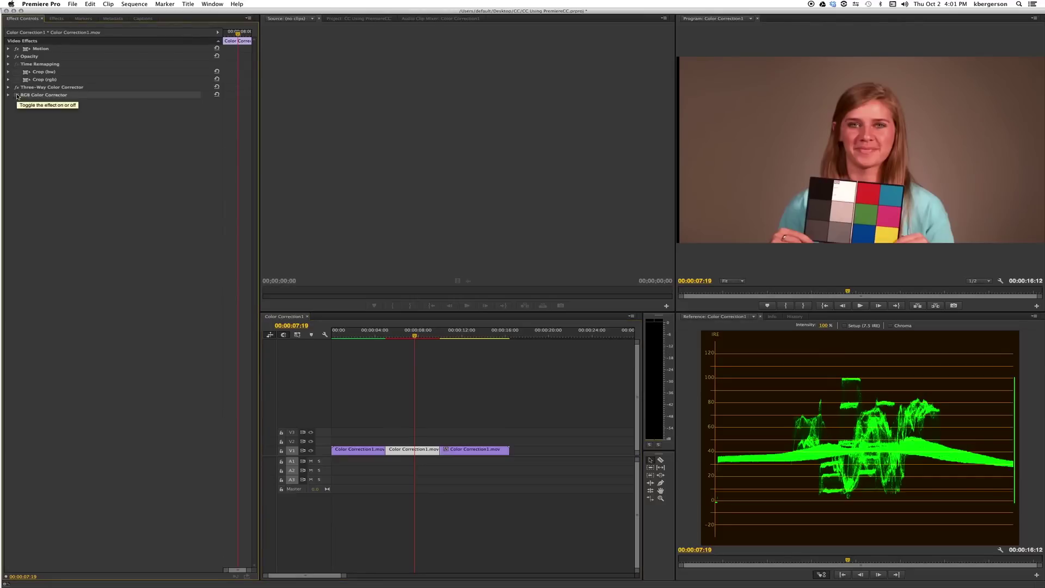
click(17, 95)
click(8, 96)
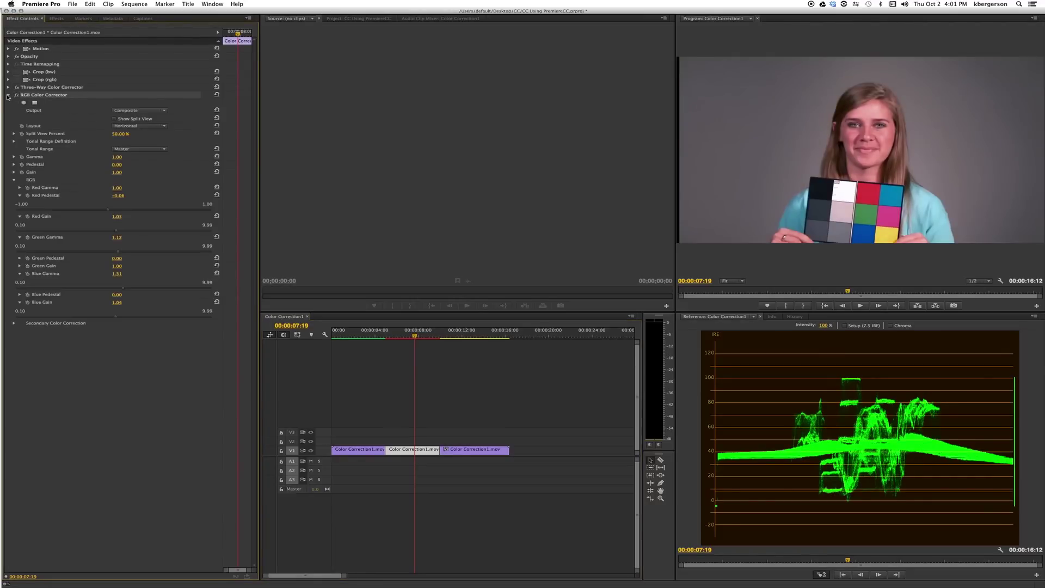
click(216, 95)
click(56, 18)
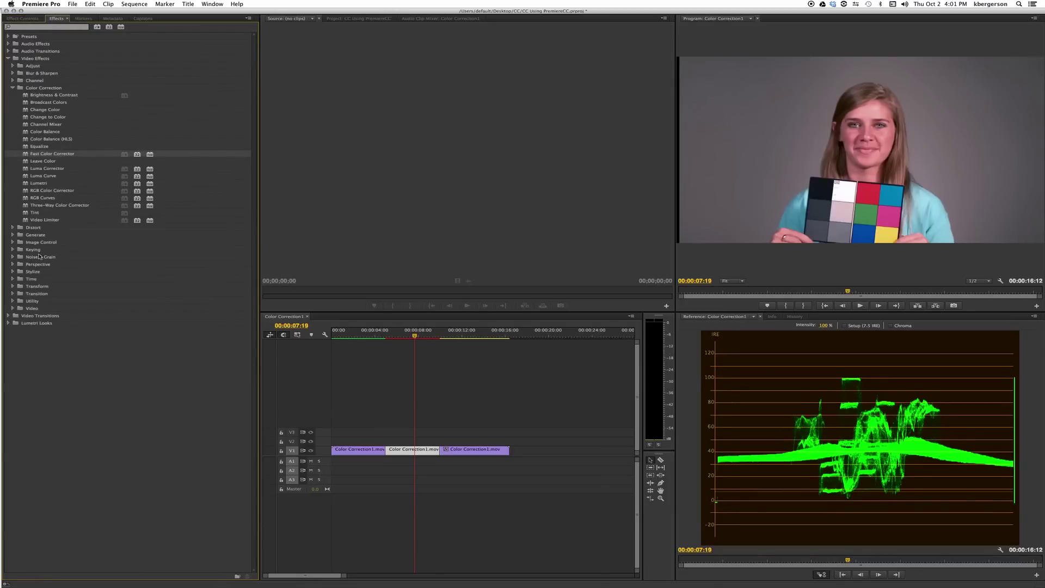
click(30, 19)
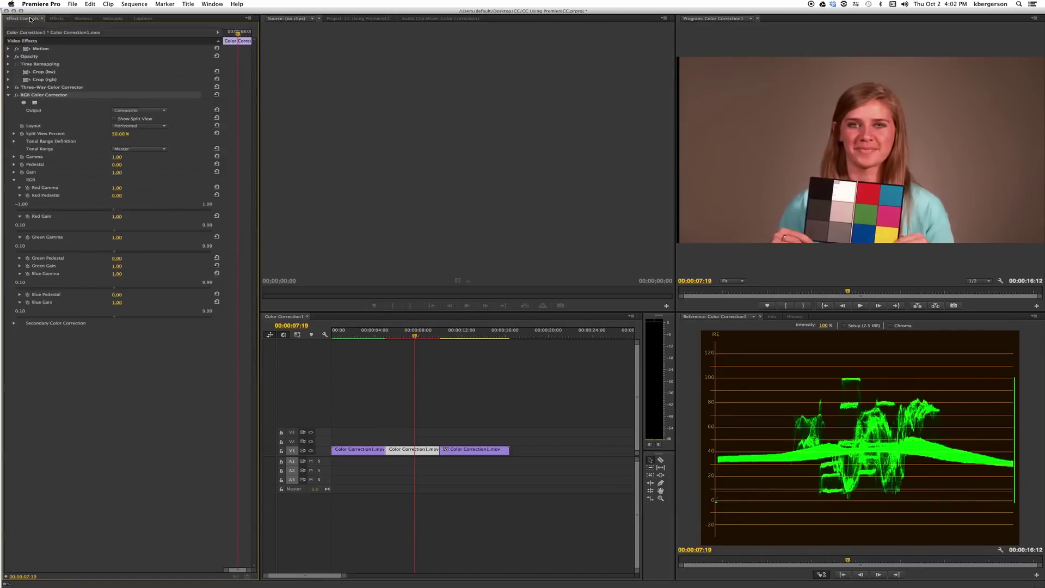
Switch the reference scope to RGB Parade and collapse the red, green and blue sliders except Blue Gain.
right_click(836, 399)
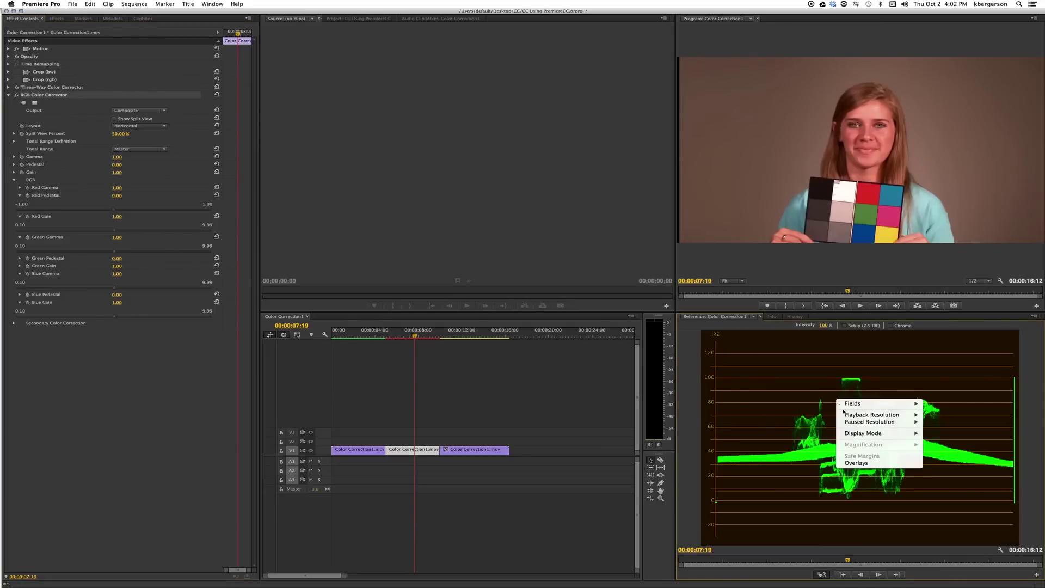
mouse_move(904, 433)
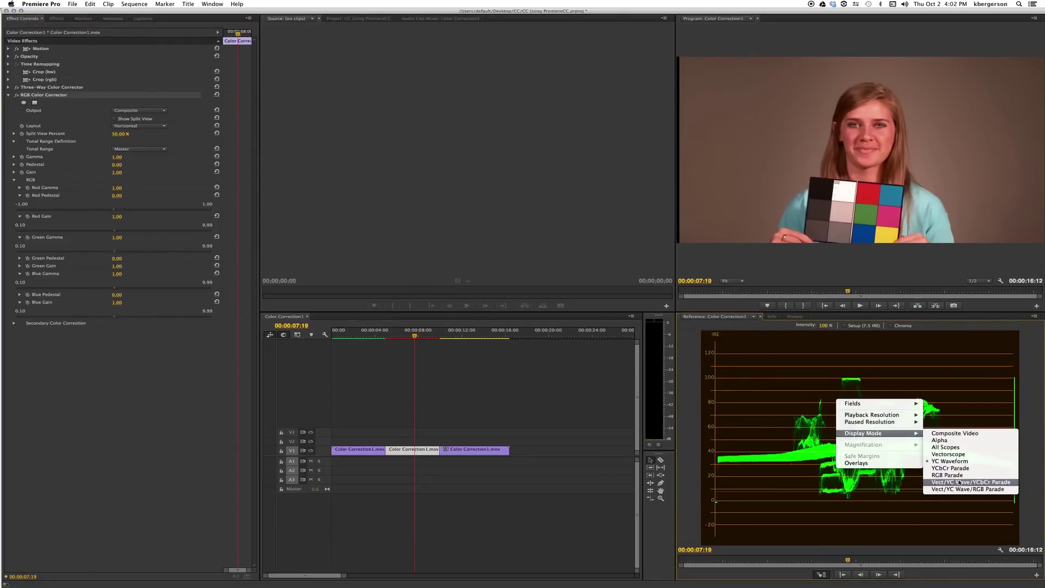
click(953, 476)
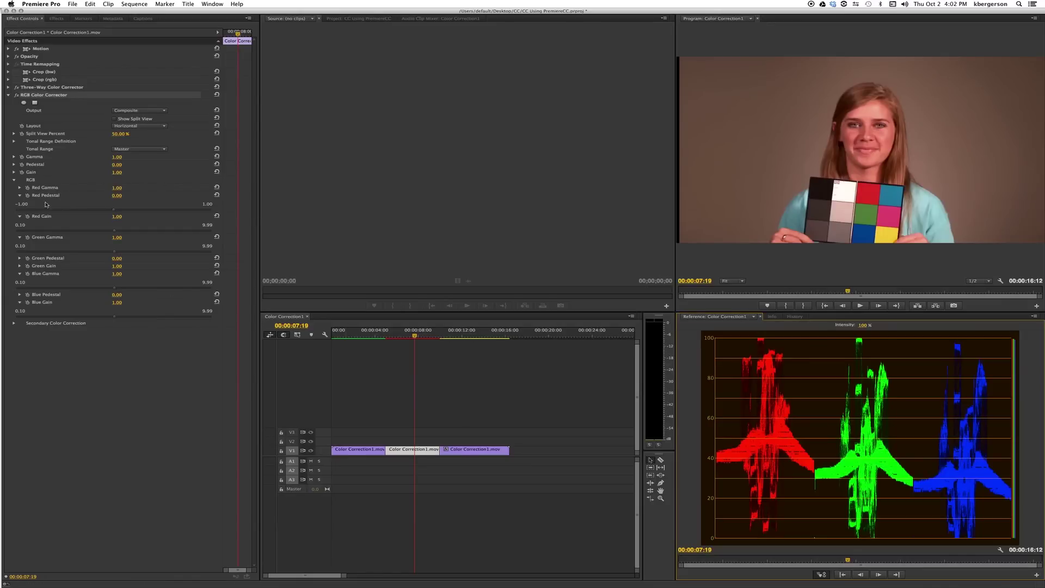
click(20, 195)
click(19, 204)
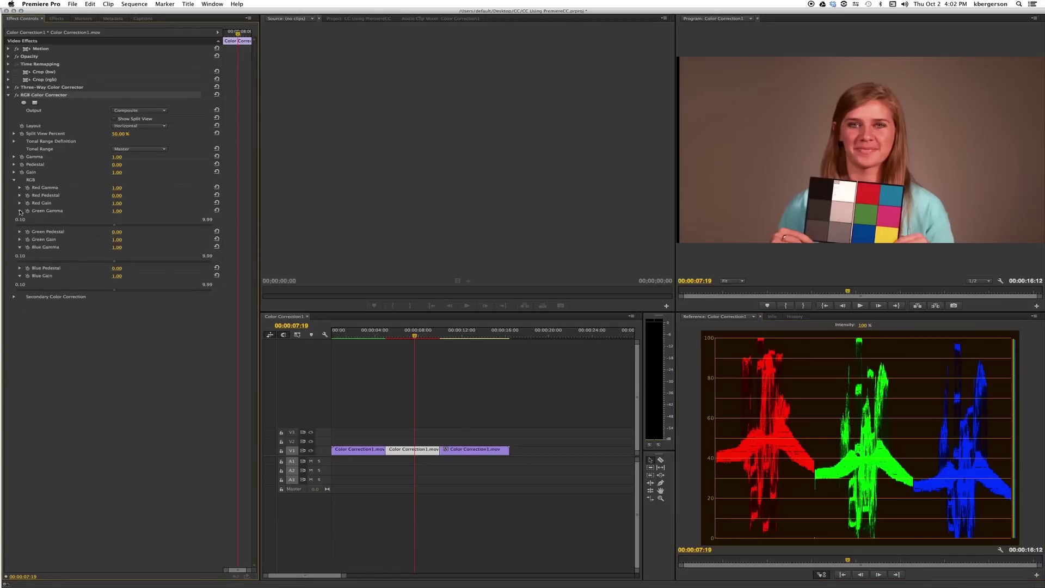
click(20, 212)
click(20, 234)
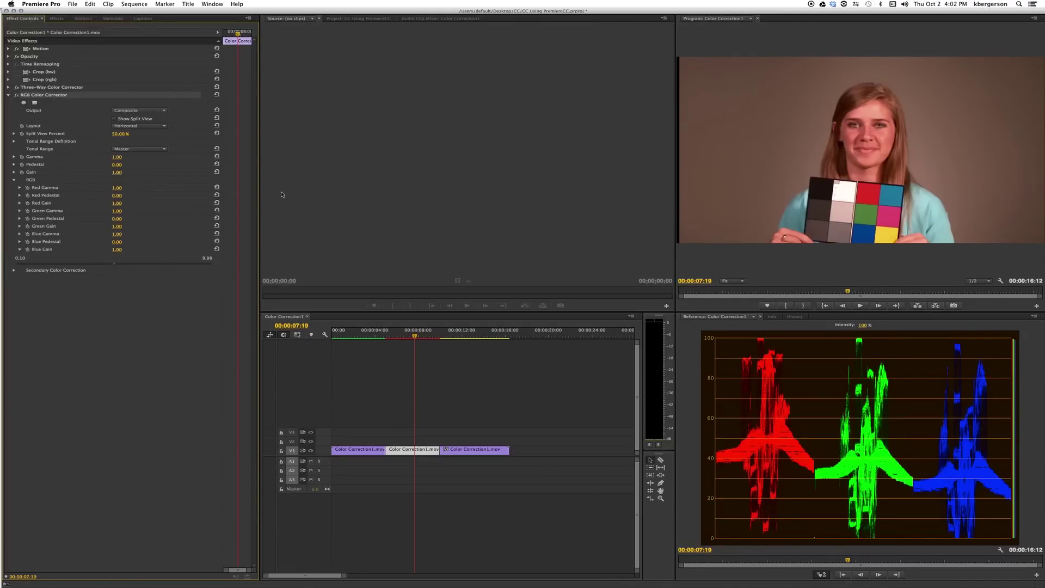
Lower the Red Pedestal to -0.02 in the RGB Color Corrector.
click(20, 195)
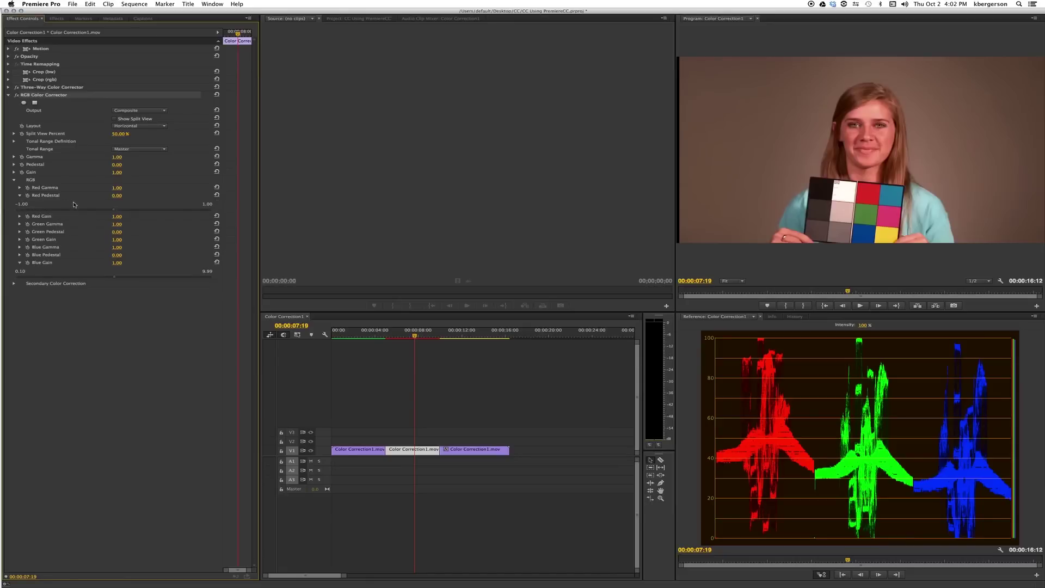
drag(113, 210, 107, 213)
drag(108, 211, 108, 210)
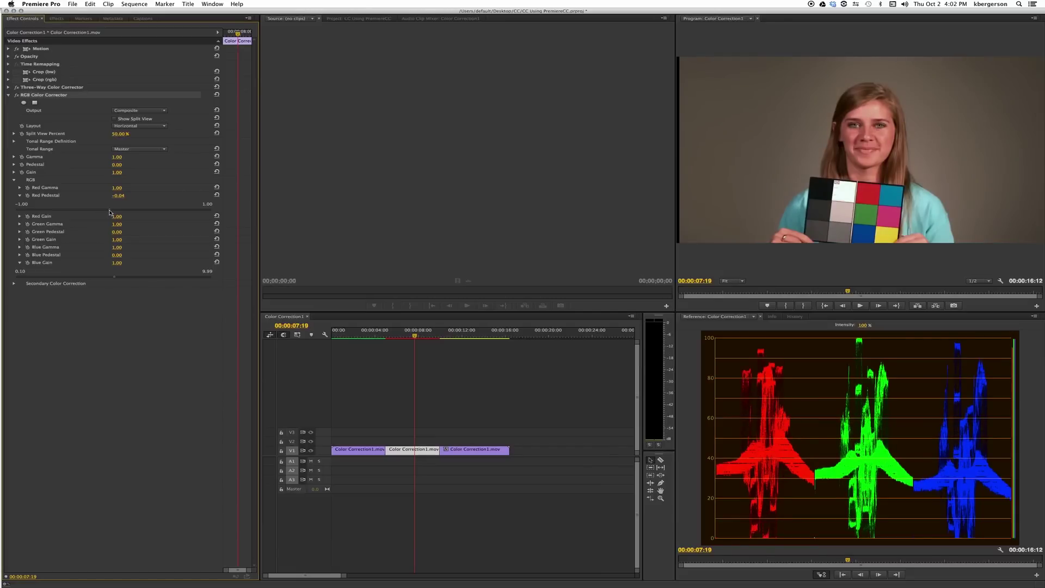
drag(109, 213, 111, 213)
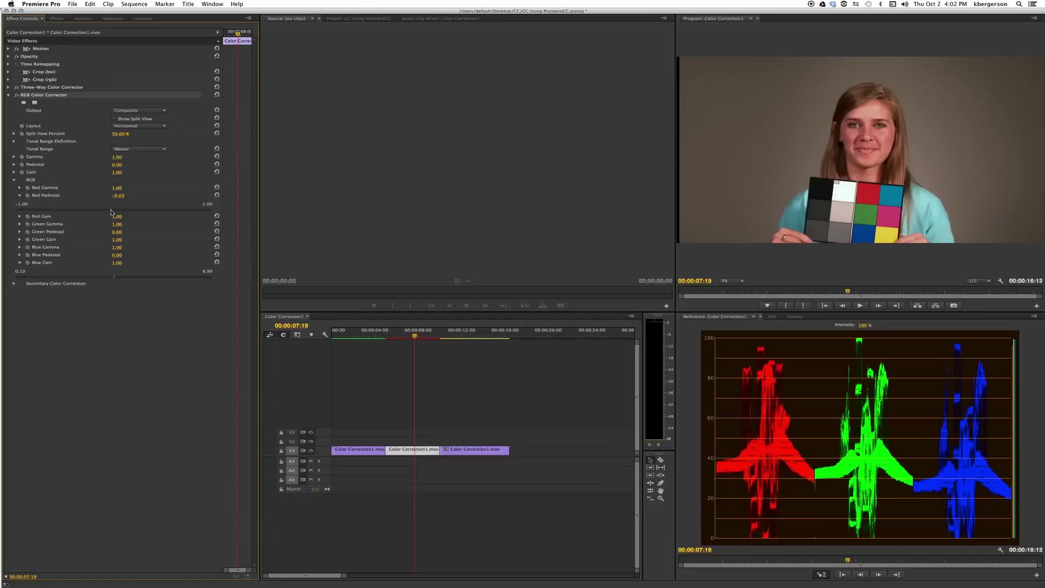
drag(111, 213, 112, 213)
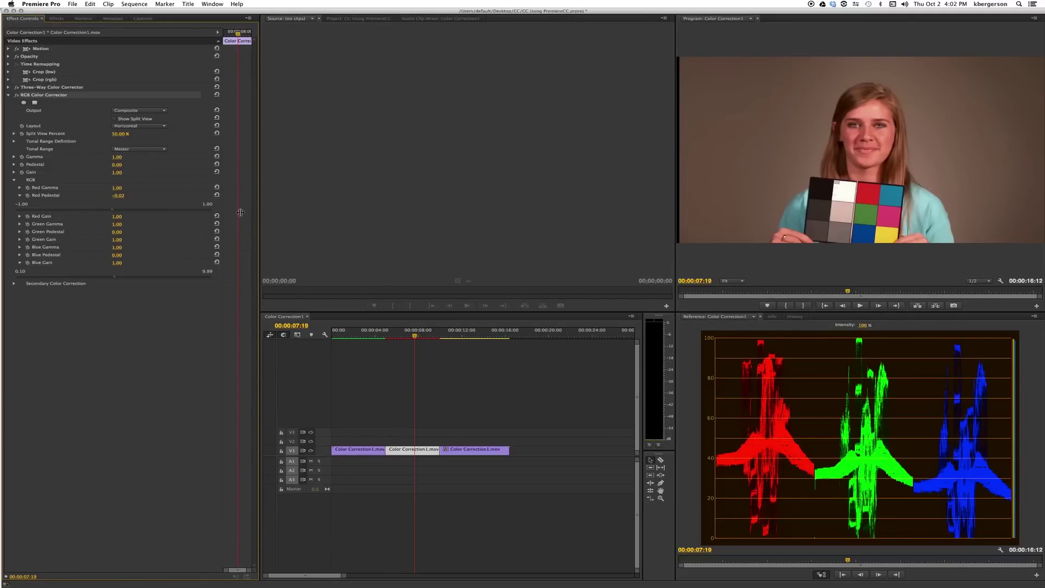
Set the Red Gain to 1.02 and the Blue Gain to 1.03.
click(19, 216)
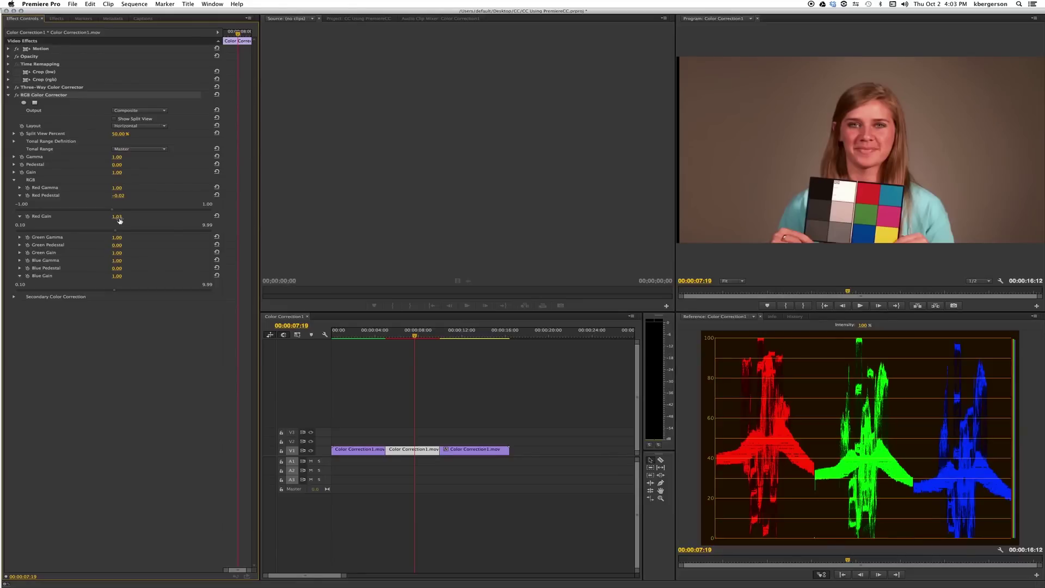
drag(116, 230, 115, 230)
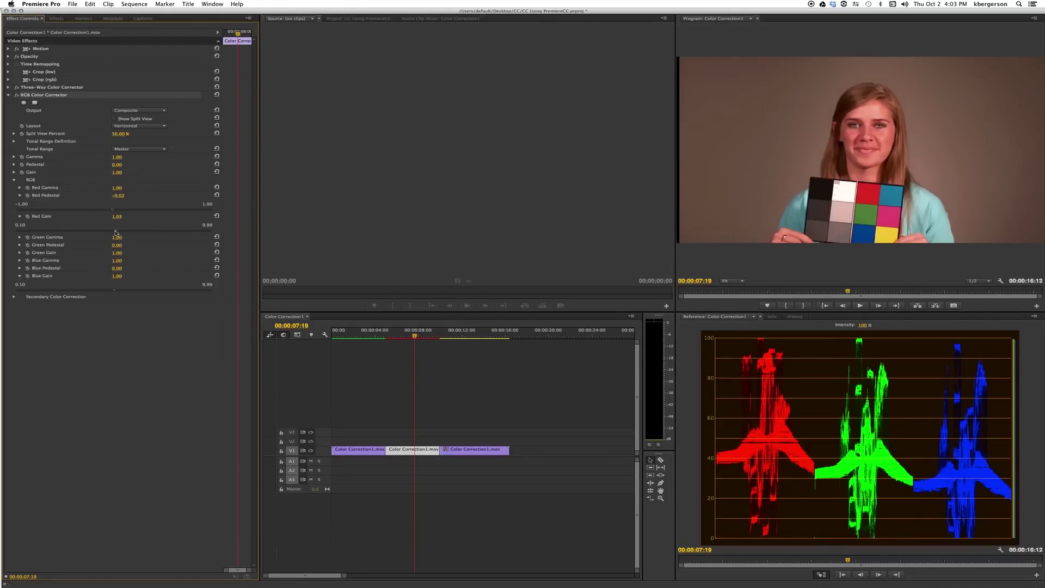
click(120, 216)
text(1)
key(Return)
drag(114, 293, 115, 292)
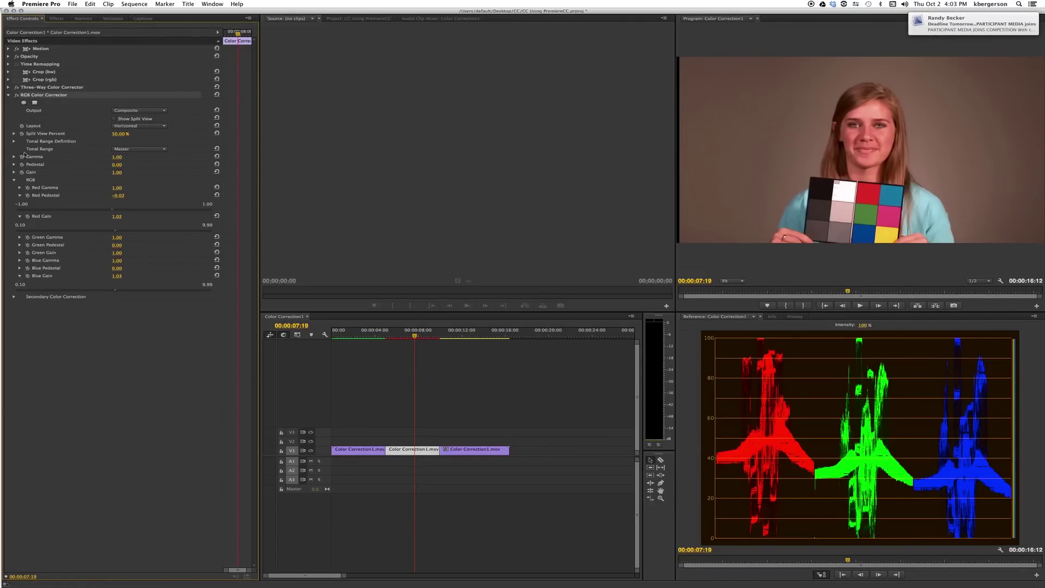
Set the Red Gamma of the RGB Color Corrector to 0.81, matching the red trace to green in the parade.
click(19, 187)
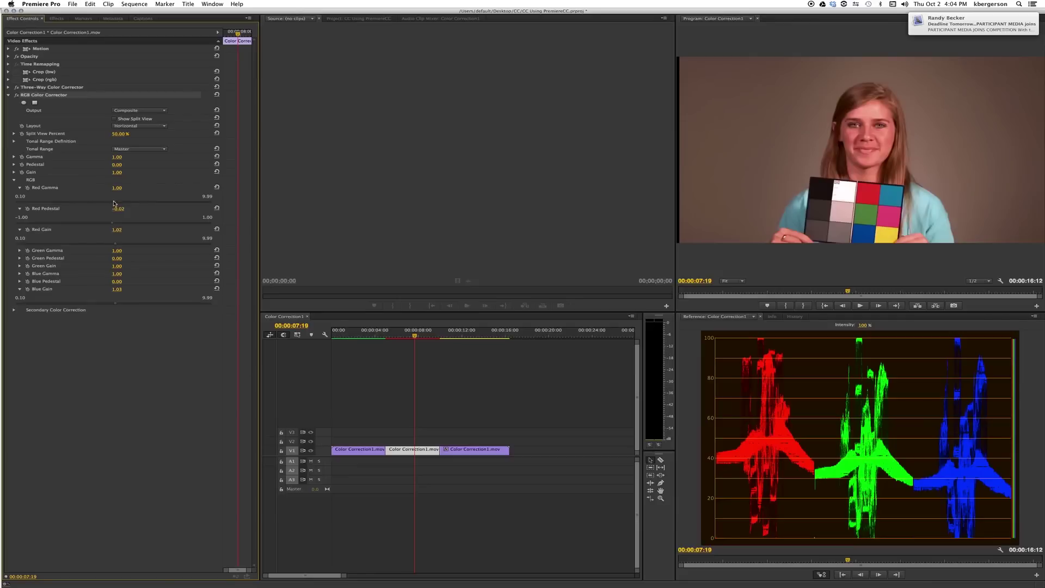
drag(113, 203, 110, 205)
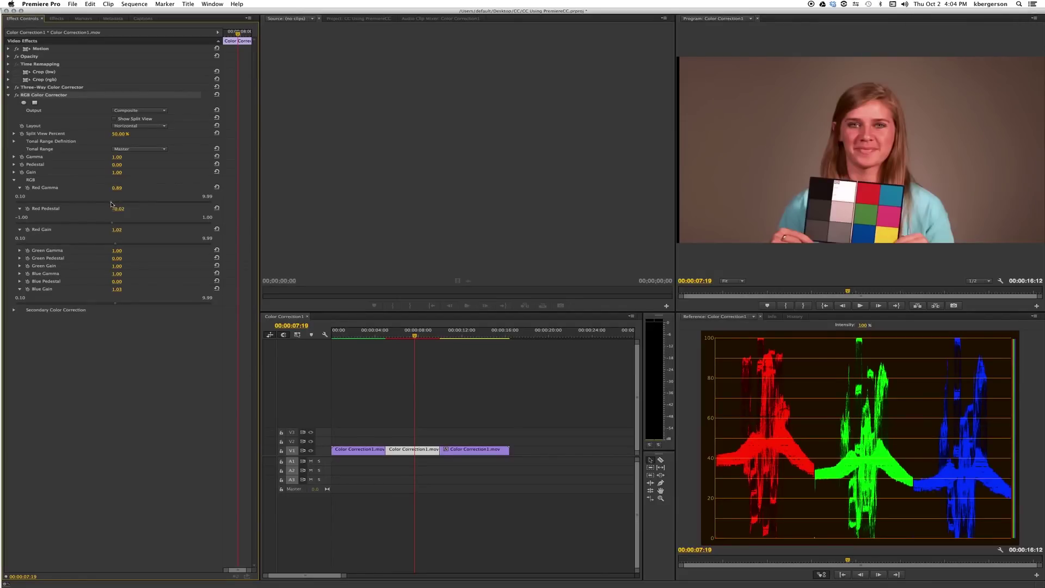
drag(110, 204, 105, 204)
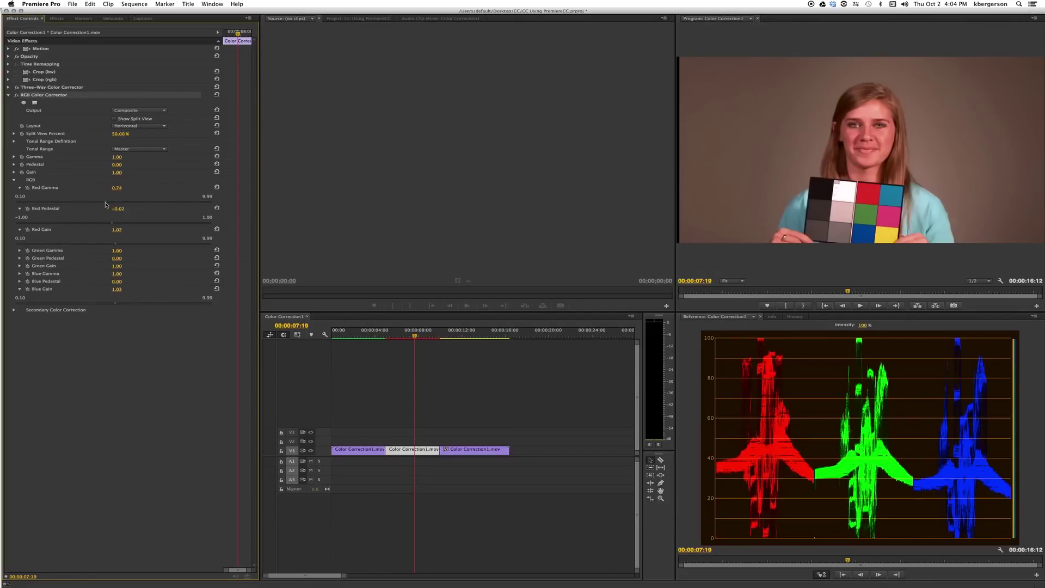
drag(106, 205, 104, 204)
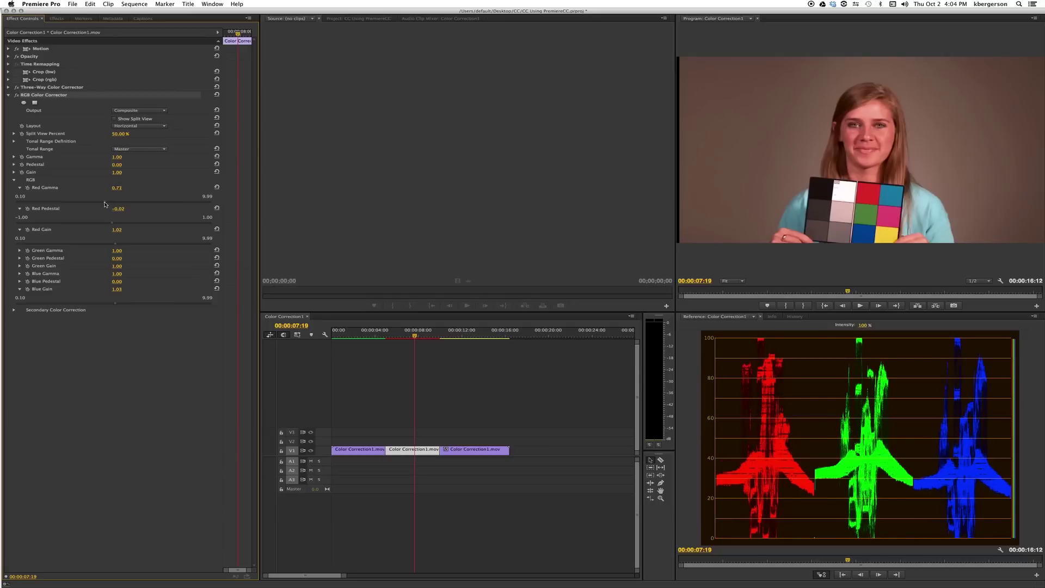
drag(105, 205, 107, 206)
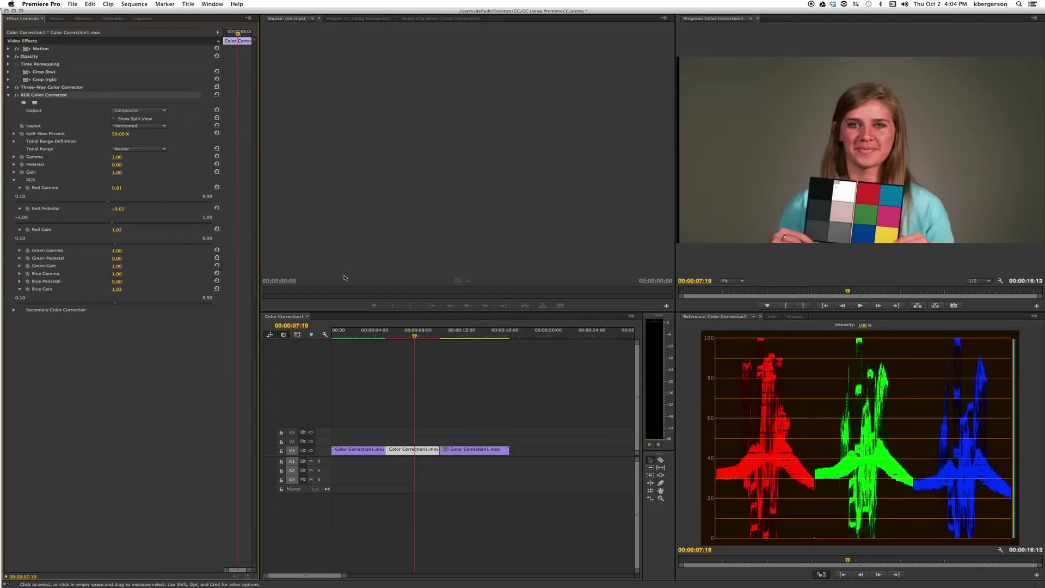
Set the Blue Gamma to 1.20 and collapse the RGB Color Corrector settings.
click(19, 273)
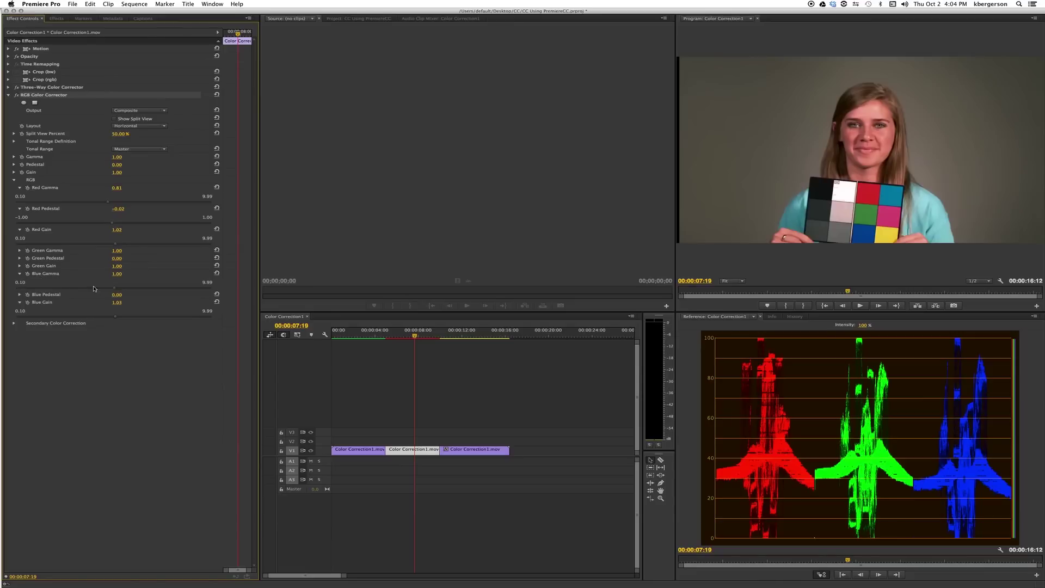
drag(112, 290, 116, 290)
drag(117, 291, 119, 292)
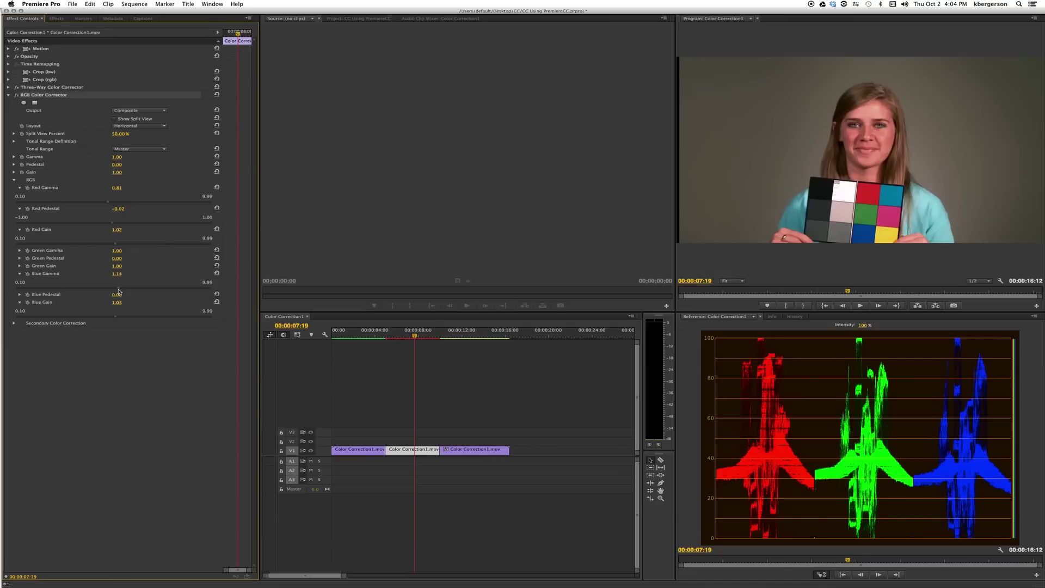
drag(119, 292, 121, 292)
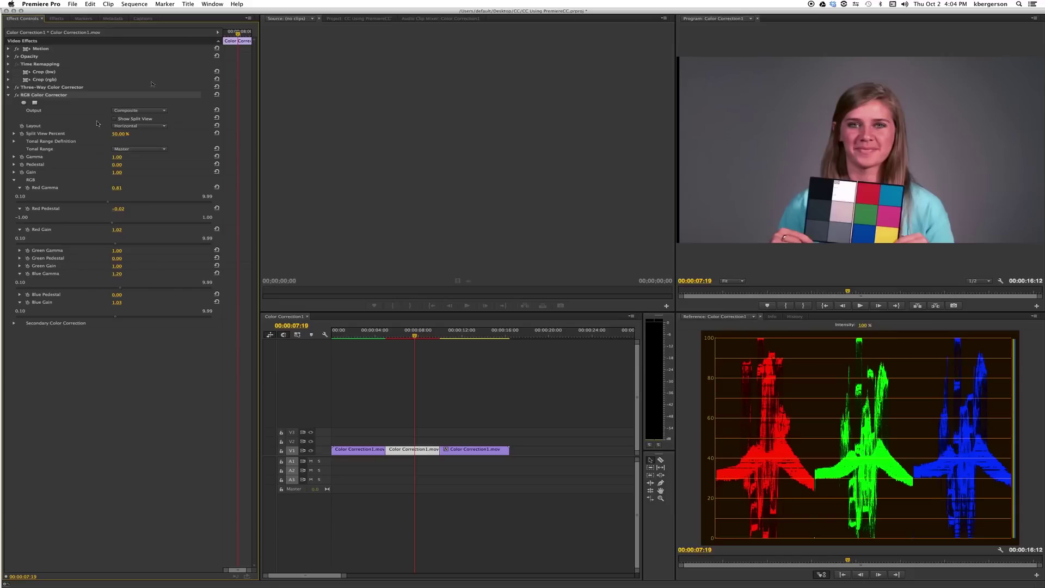
click(8, 96)
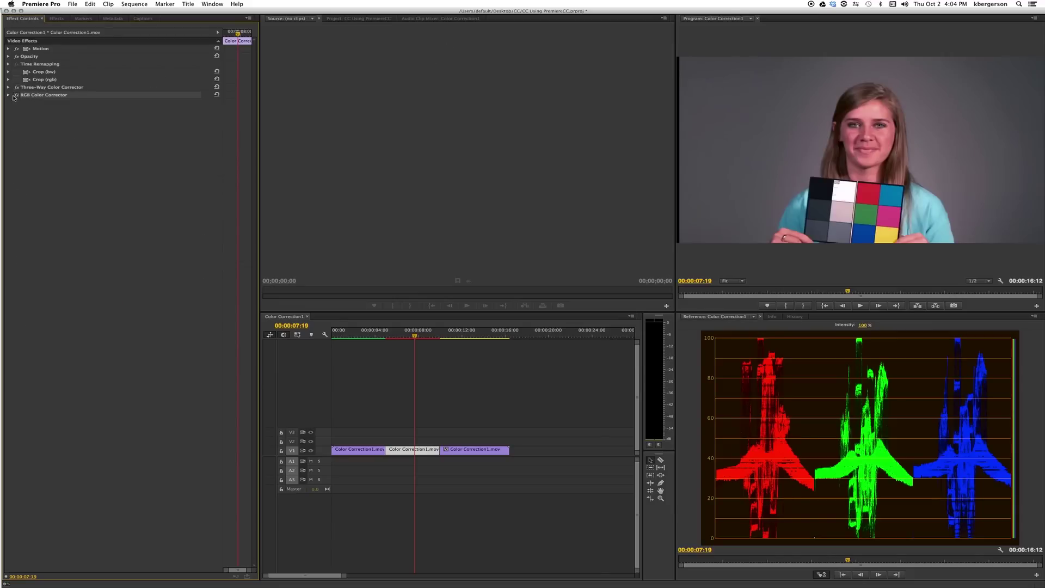
Apply the Fast Color Corrector effect to the portrait clip and show its settings.
click(58, 18)
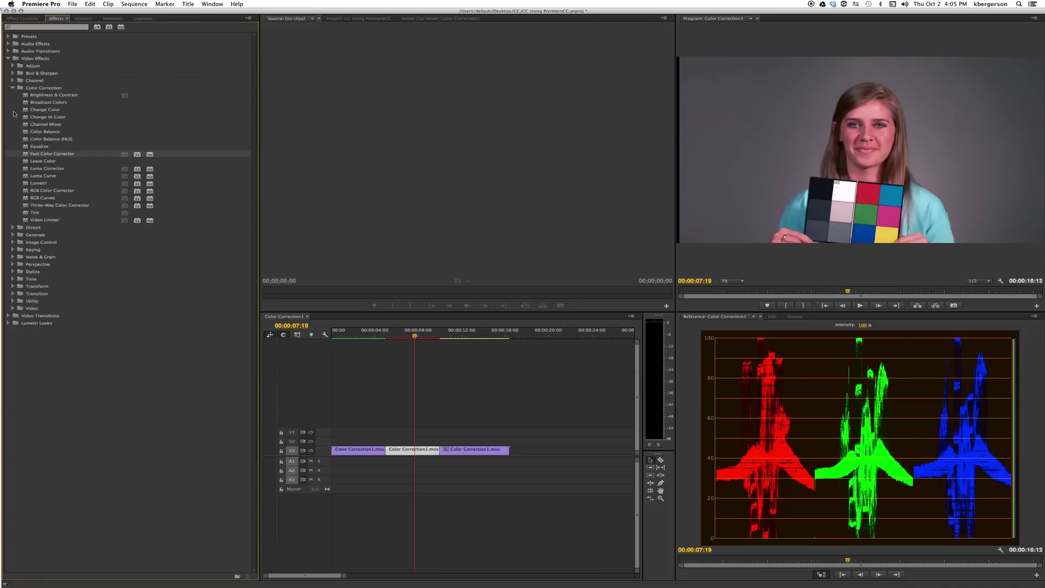
drag(25, 155, 411, 458)
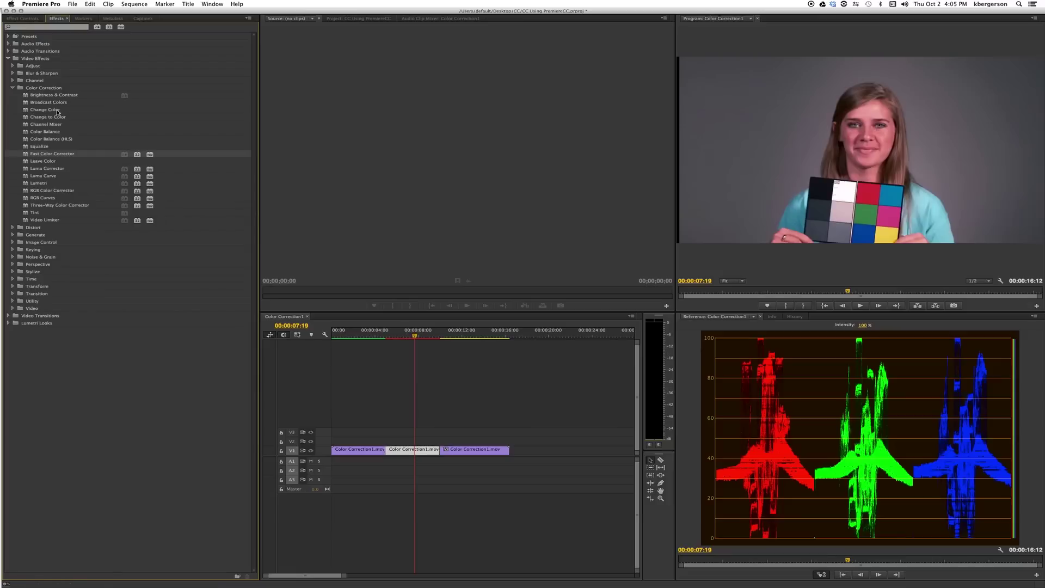
click(25, 20)
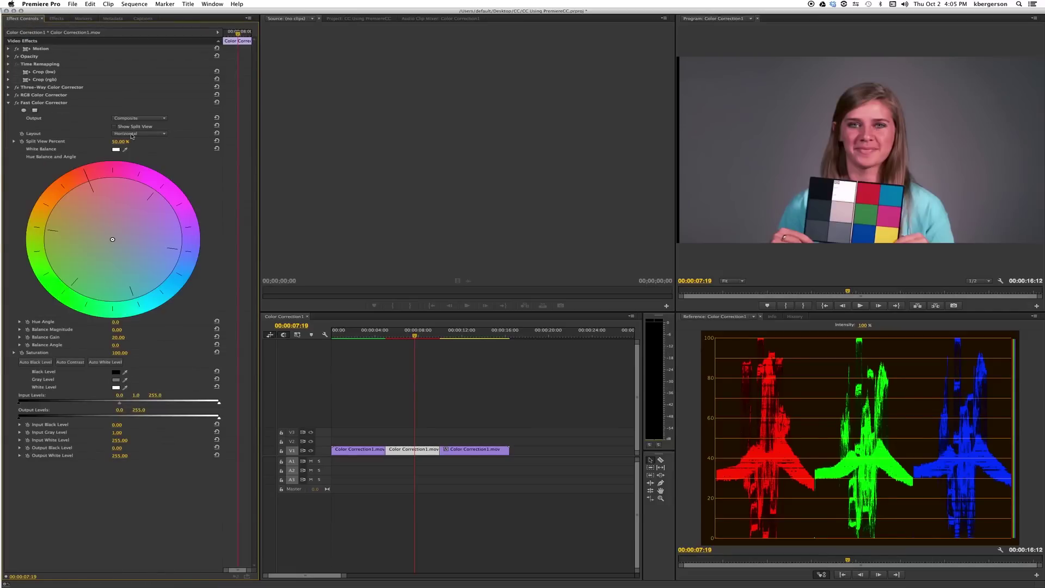
Sample the Fast Color Corrector's white balance from the chart's lower grey chip and compare the clip with the effect off and on.
click(125, 149)
drag(127, 148, 838, 235)
click(18, 103)
click(18, 104)
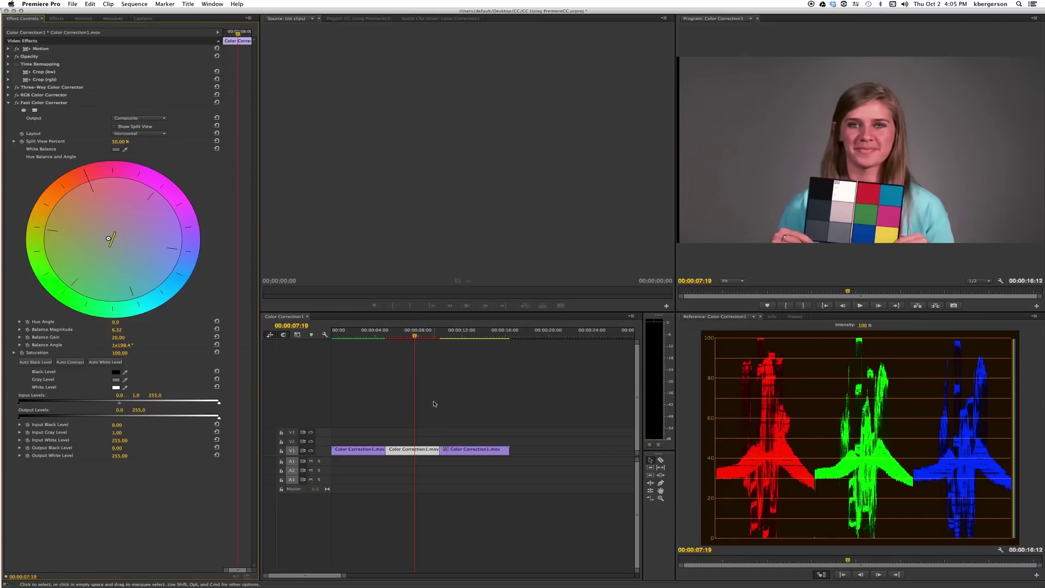
Go to the outdoor clip at the end of the sequence, select it and set the reference scope to All Scopes.
click(467, 334)
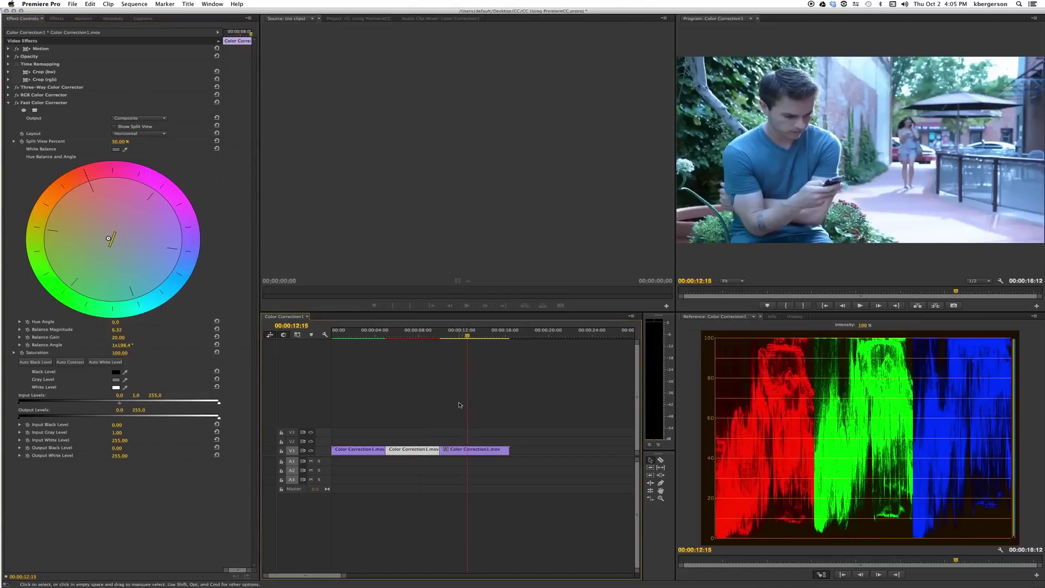
click(464, 448)
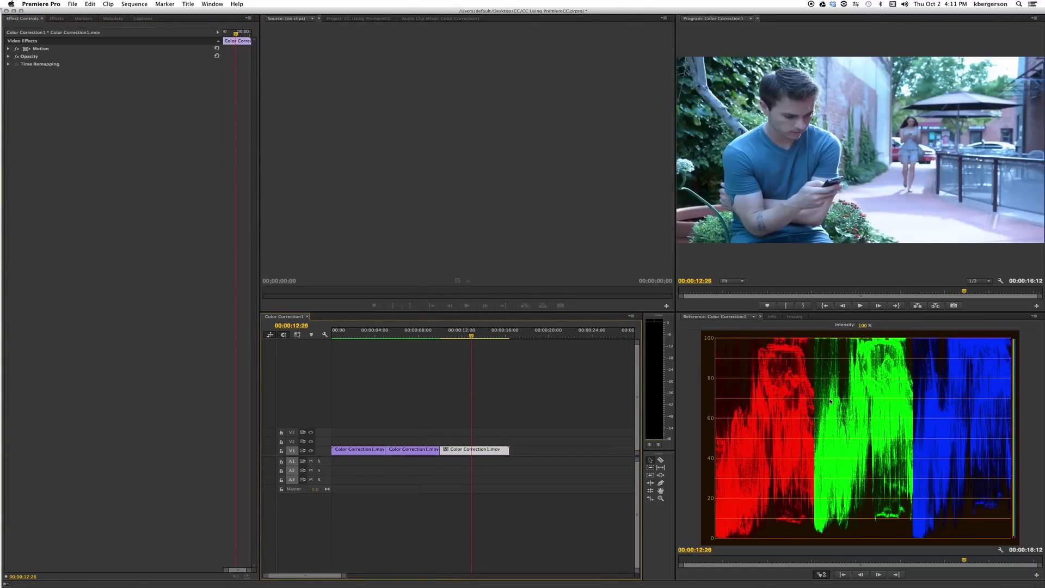
right_click(830, 401)
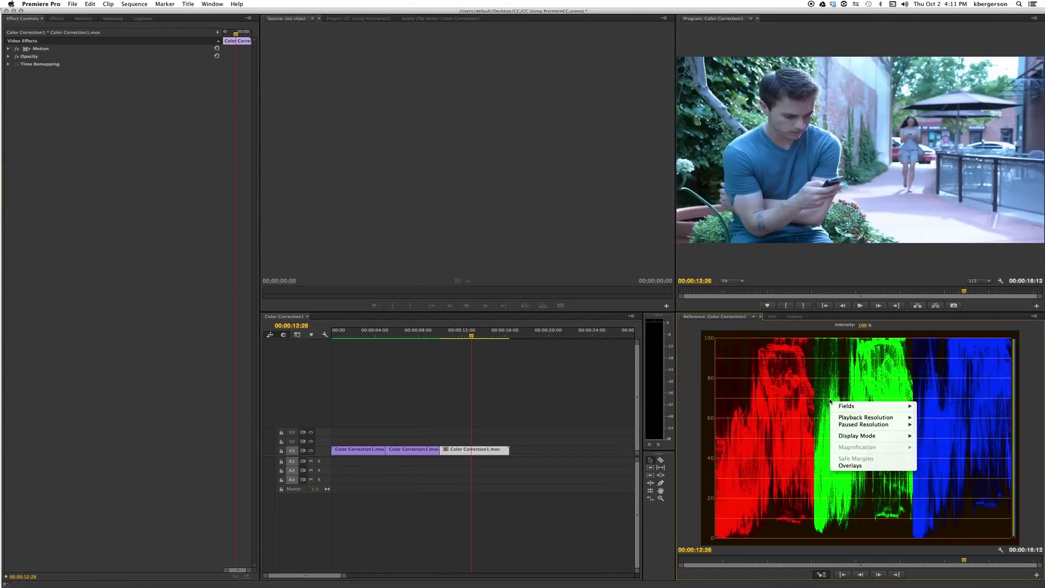
mouse_move(847, 436)
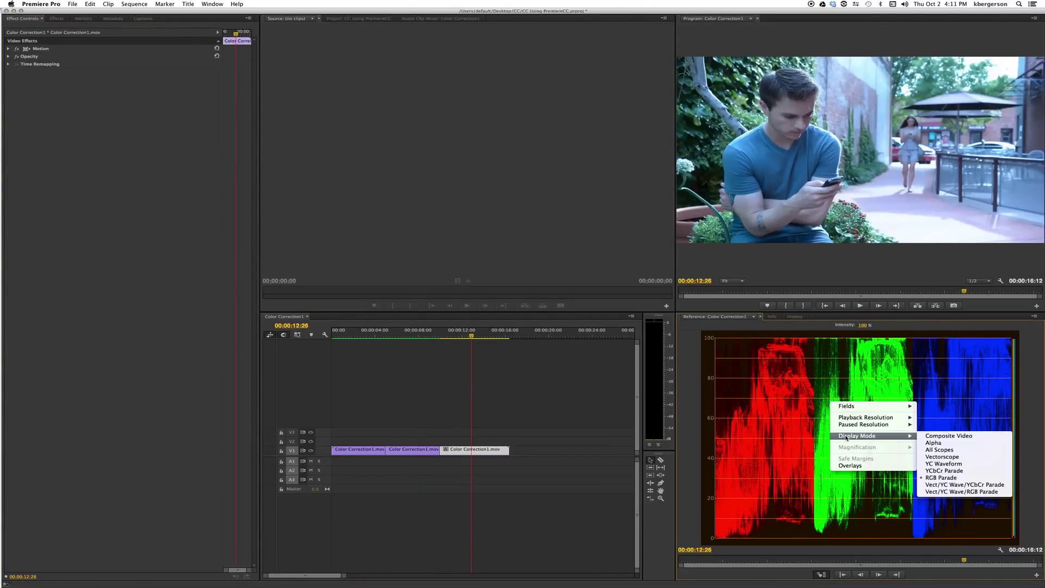
click(941, 450)
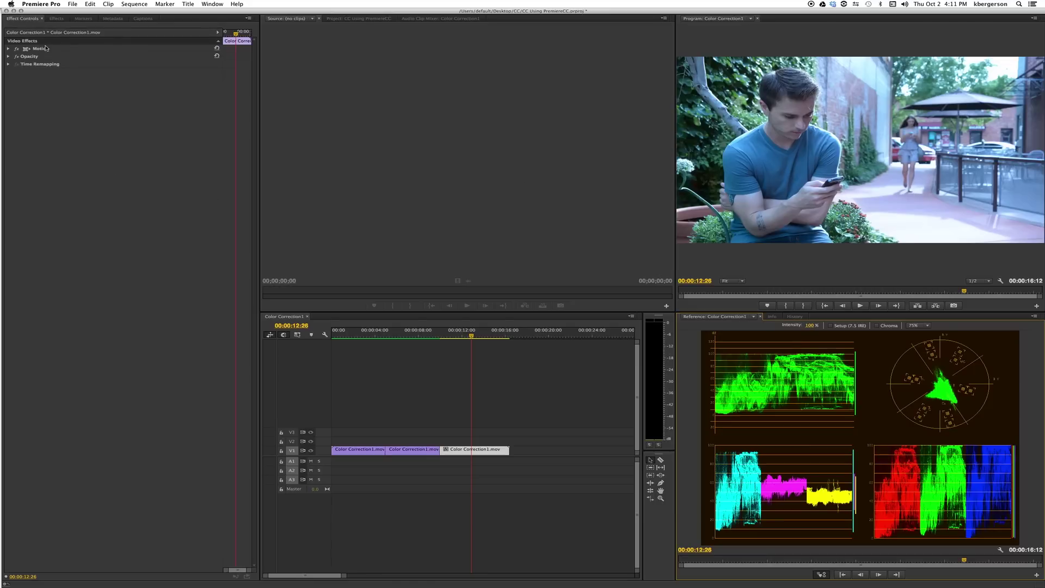
Apply the Three-Way Color Corrector to the outdoor clip and show its settings.
click(55, 19)
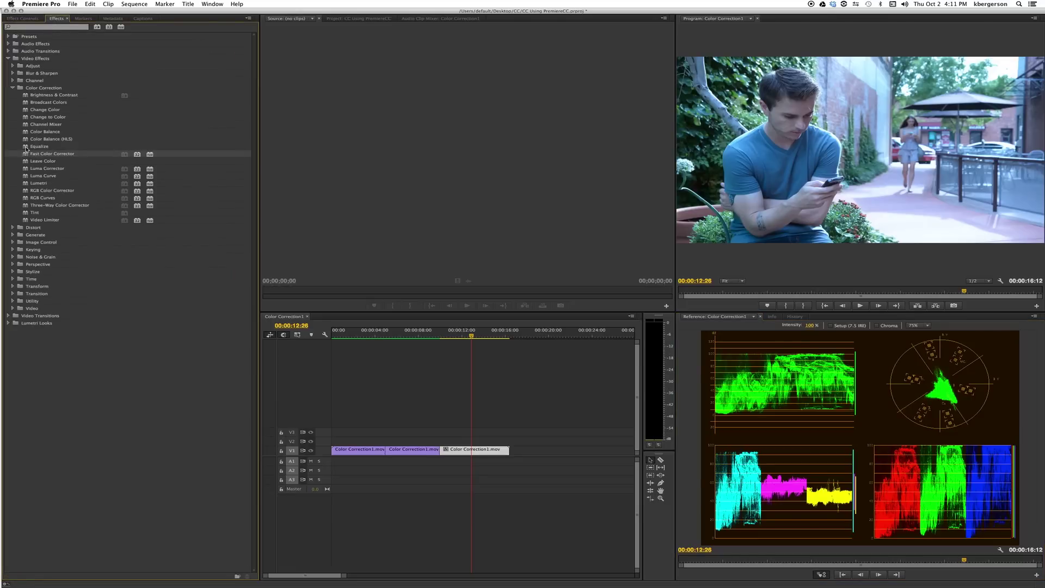
drag(25, 206, 471, 449)
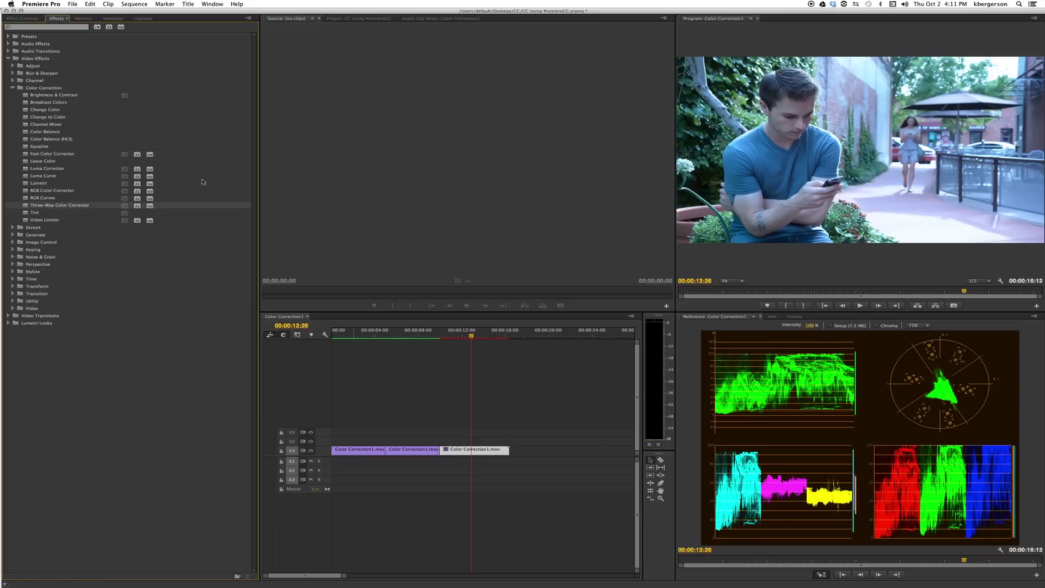
click(22, 18)
Sample the shadows from the dark umbrella, the highlights from the bright background by the railing, and the midtones from the seated man's head.
click(61, 184)
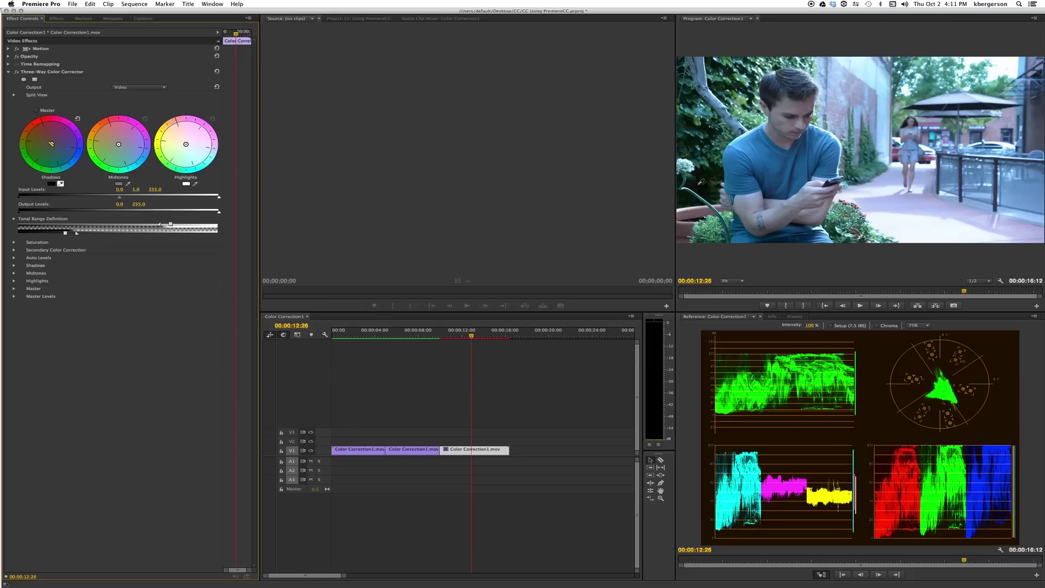
click(956, 102)
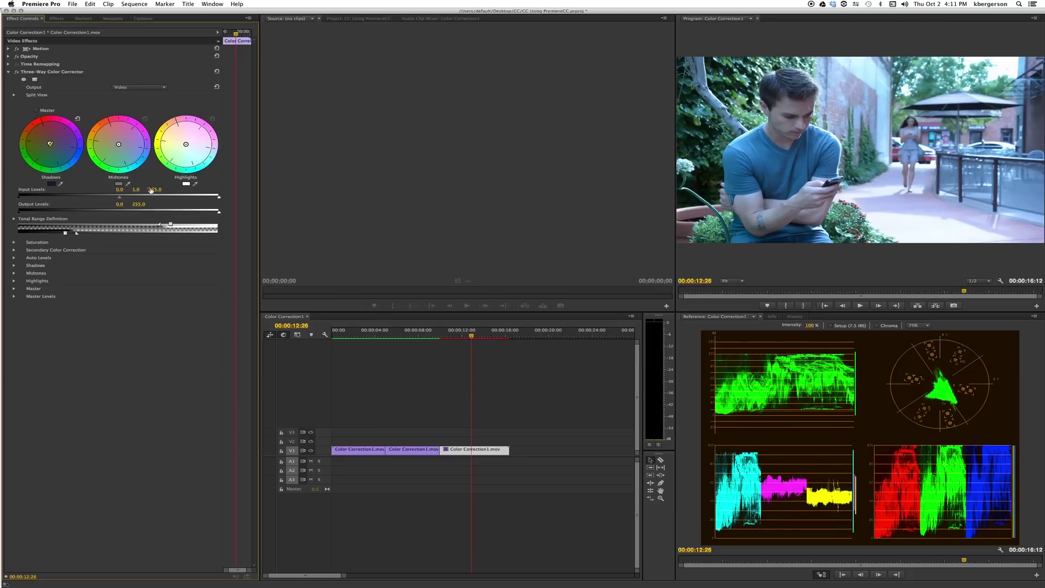
click(196, 183)
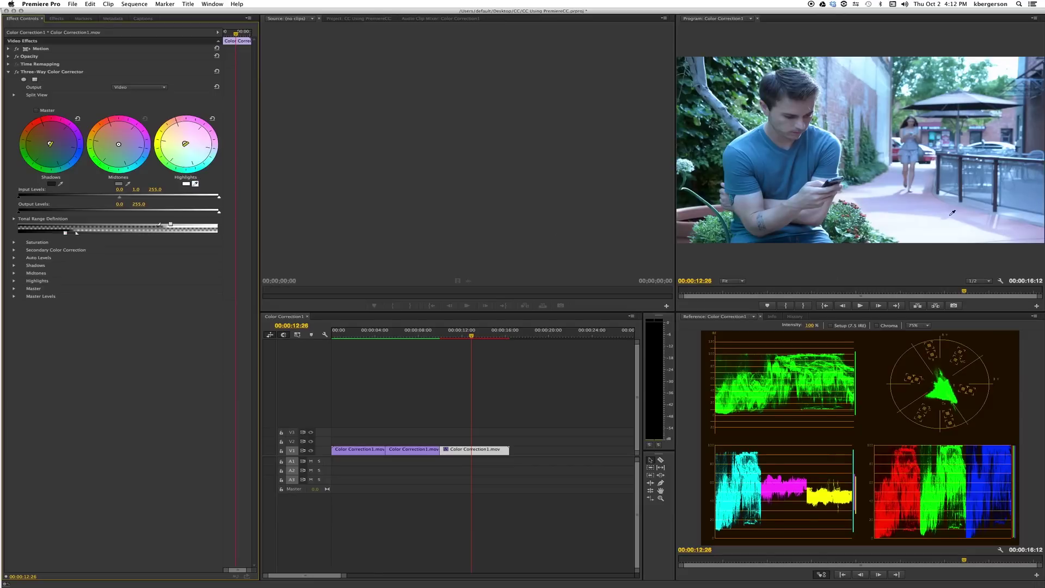
click(1007, 143)
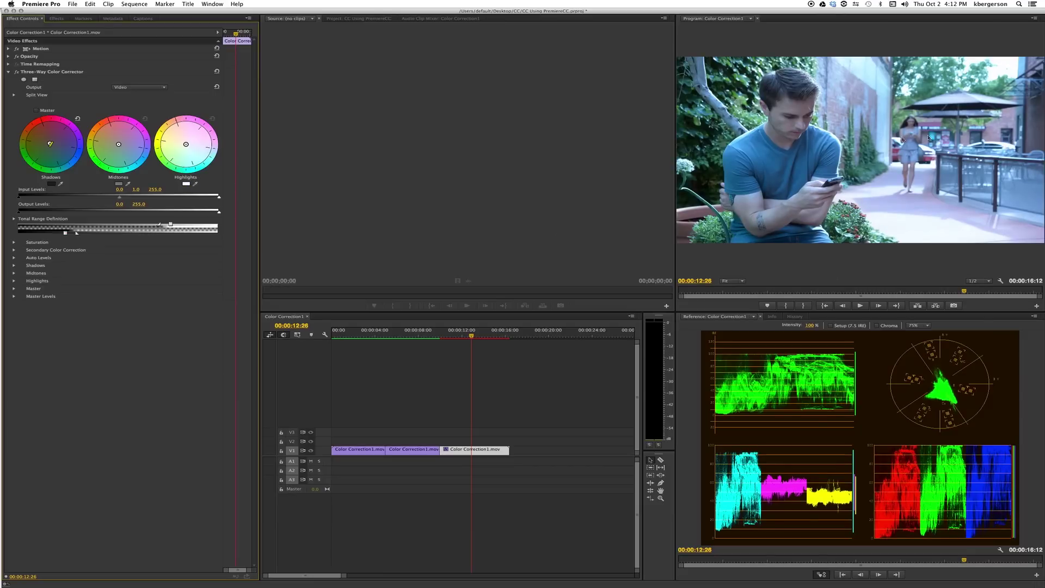
click(128, 183)
click(804, 104)
Switch the reference scope's display mode to RGB Parade.
right_click(891, 370)
mouse_move(907, 405)
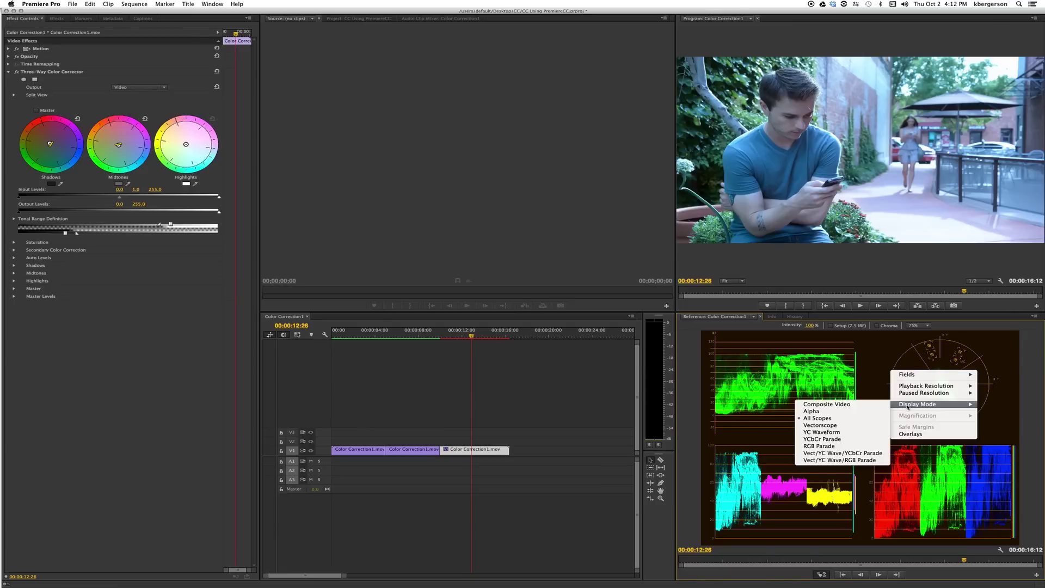
click(832, 446)
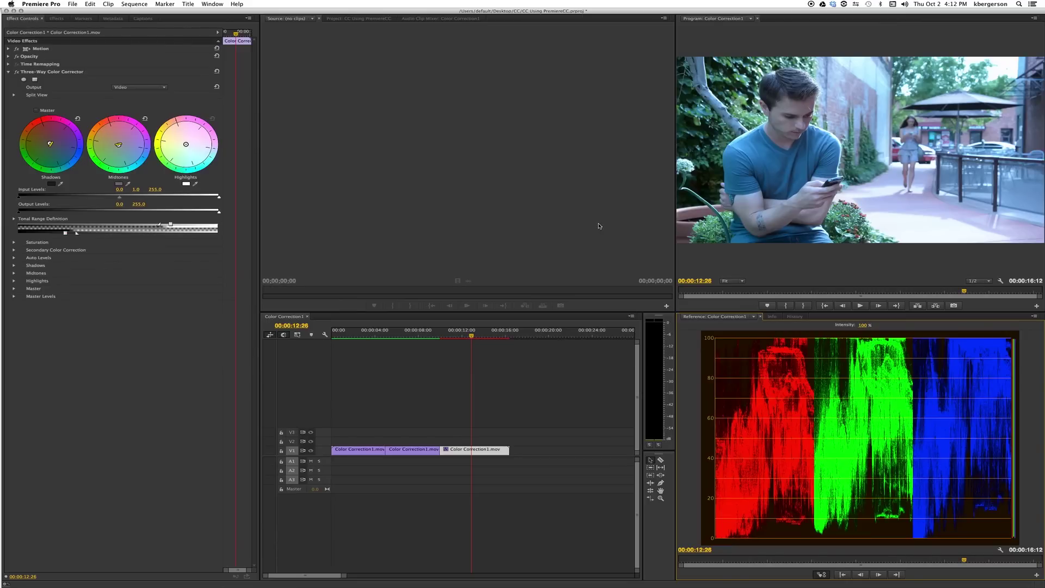
Apply the RGB Color Corrector to the outdoor clip and show its settings.
click(60, 18)
drag(27, 191, 470, 449)
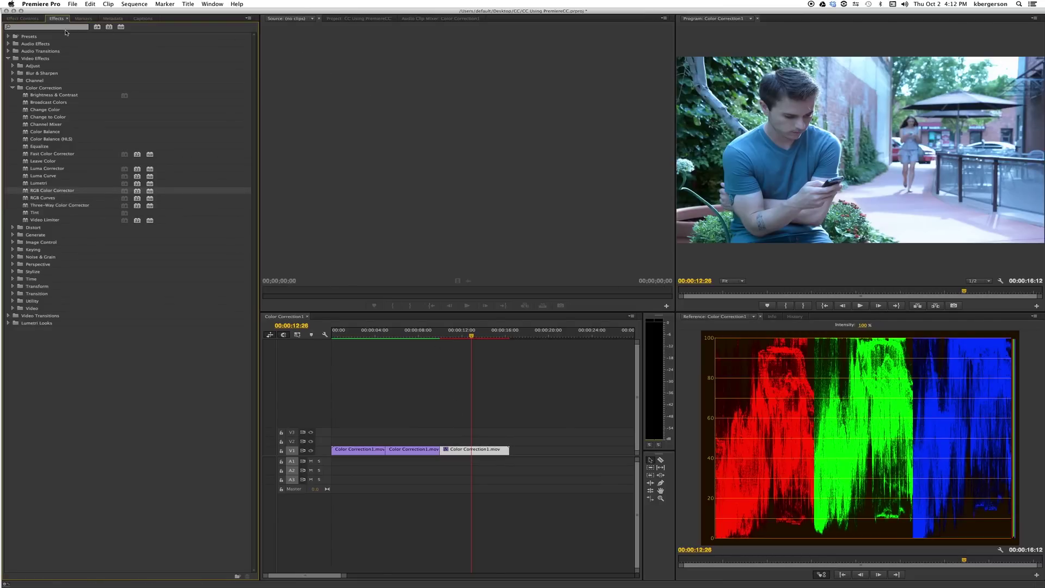
click(31, 19)
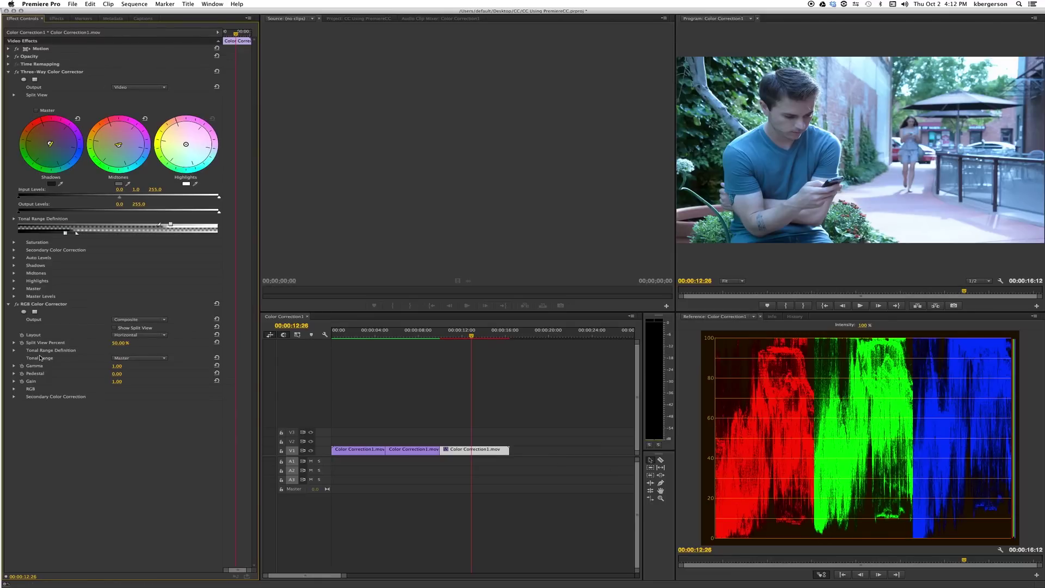
Expand the RGB settings and lower the Green Pedestal to -0.03.
click(14, 388)
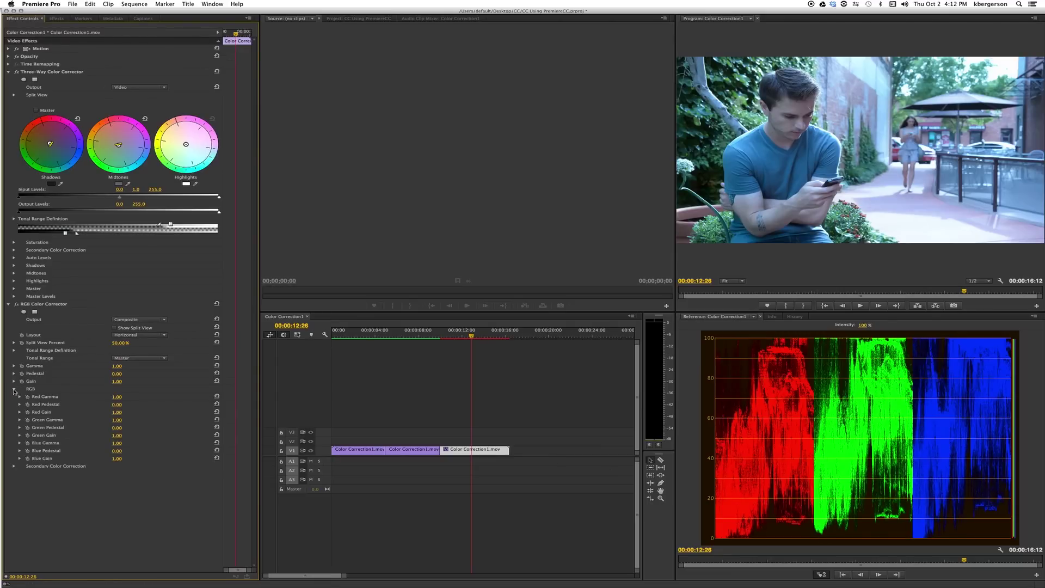
click(19, 428)
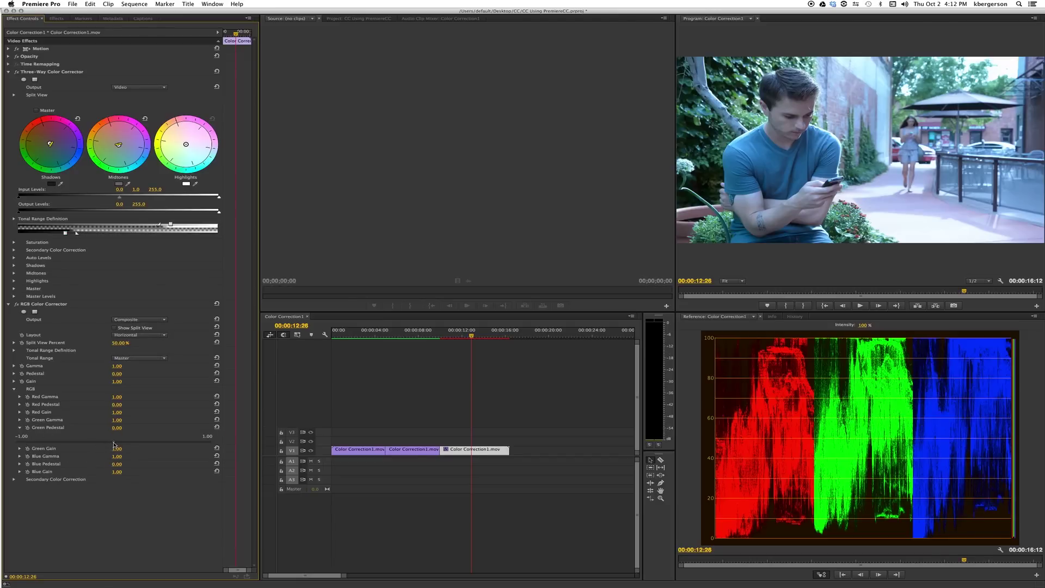
drag(113, 442, 110, 443)
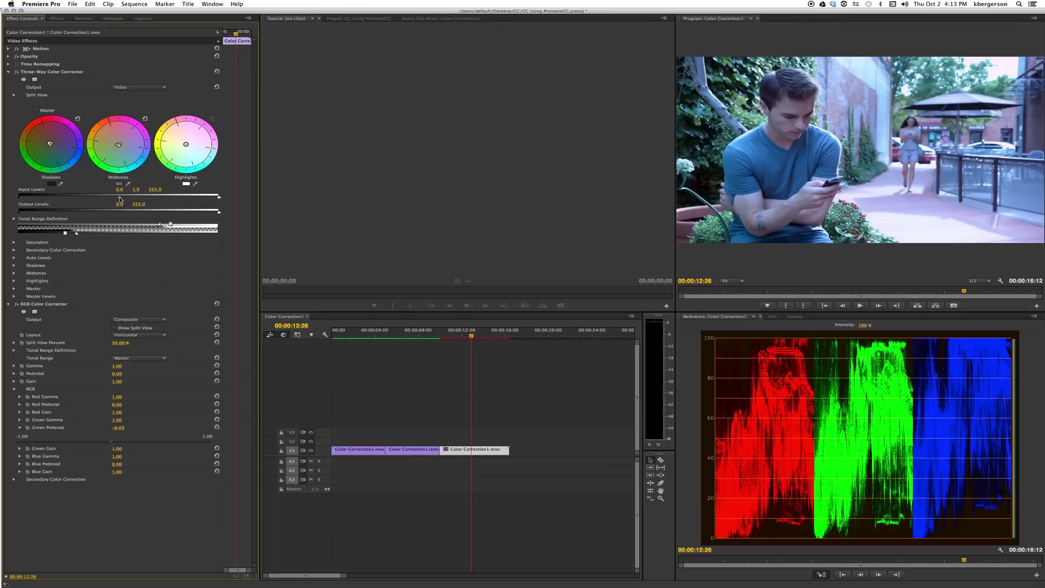
Set the Three-Way Color Corrector's midtone input level to 0.8 and push the midtones wheel toward orange-red.
drag(119, 199, 113, 200)
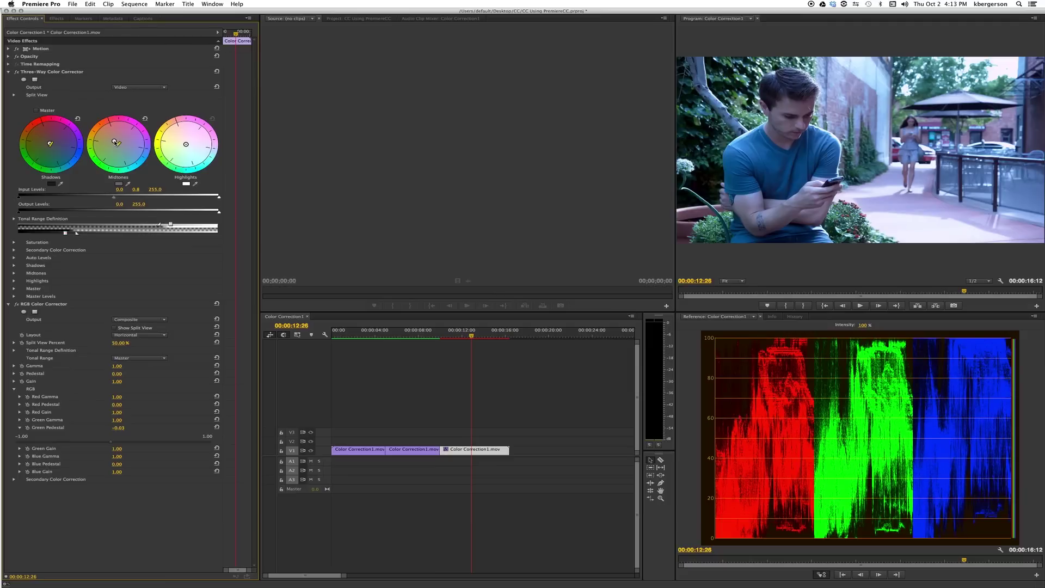
drag(114, 142, 106, 138)
Toggle the Three-Way Color Corrector off and on to compare the outdoor clip with and without the correction.
click(16, 72)
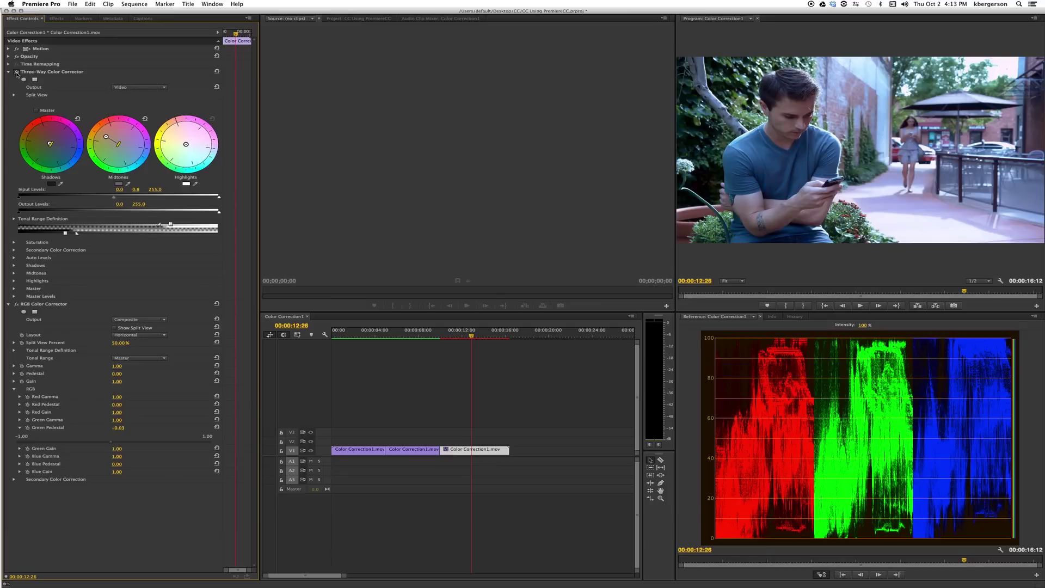
click(17, 72)
click(17, 72)
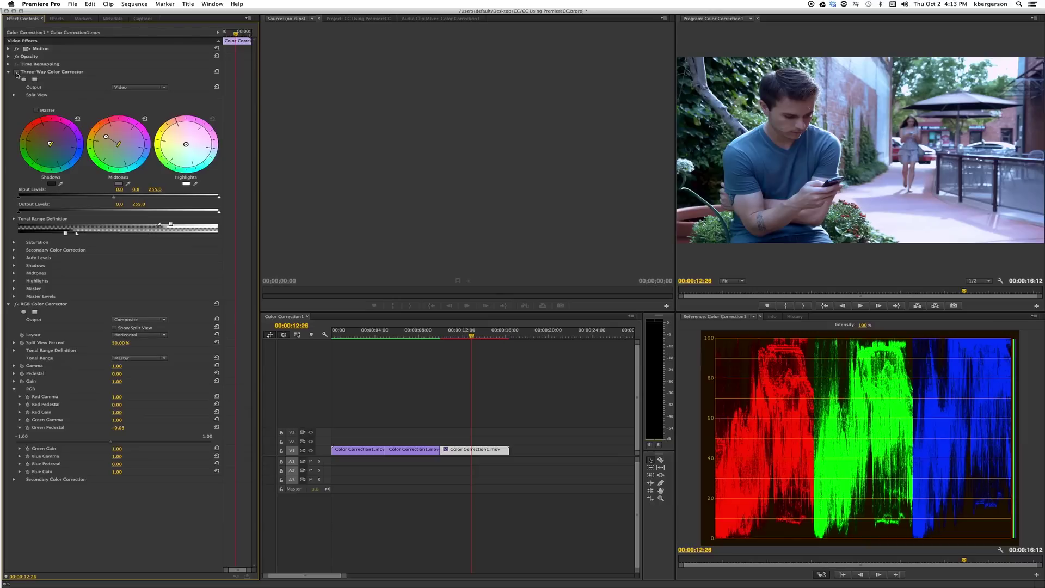
click(16, 72)
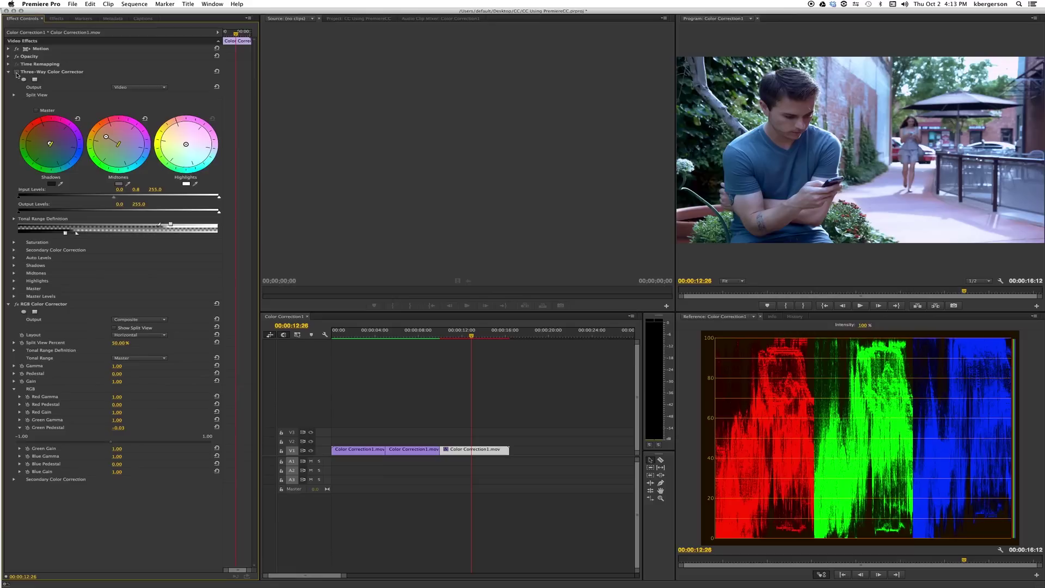
Recheck the outdoor clip's before-and-after look by toggling its Three-Way Color Corrector once more.
click(17, 73)
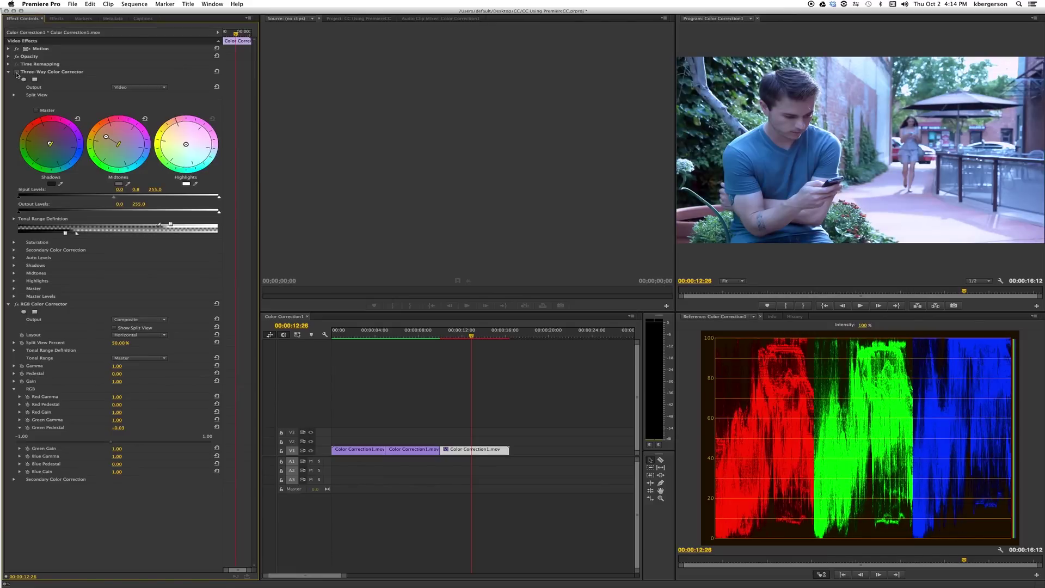
click(17, 73)
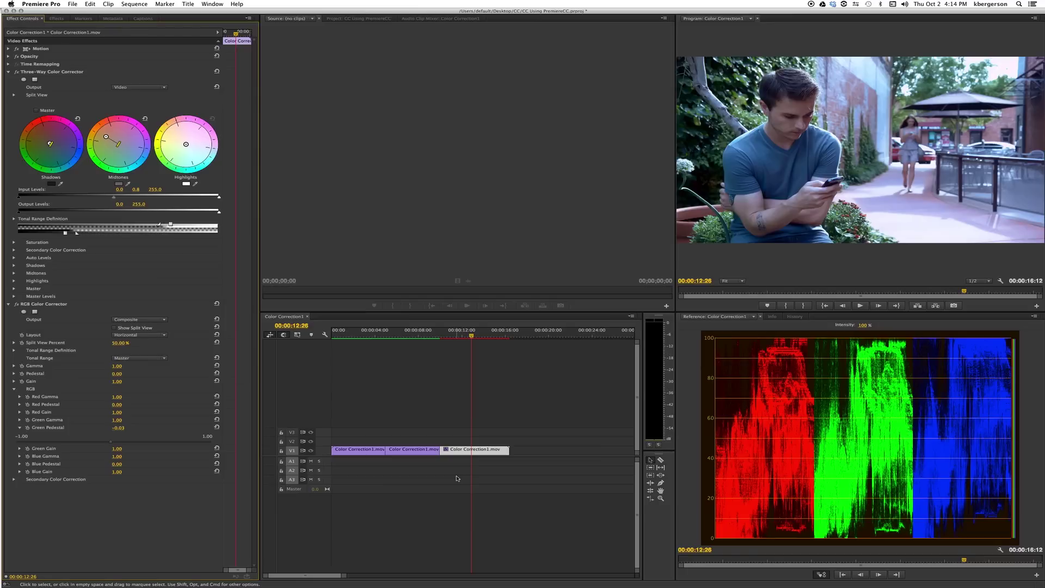
Split the chart, portrait and outdoor clips each in two near the middle with the Razor tool, then return to the Selection tool.
key(c)
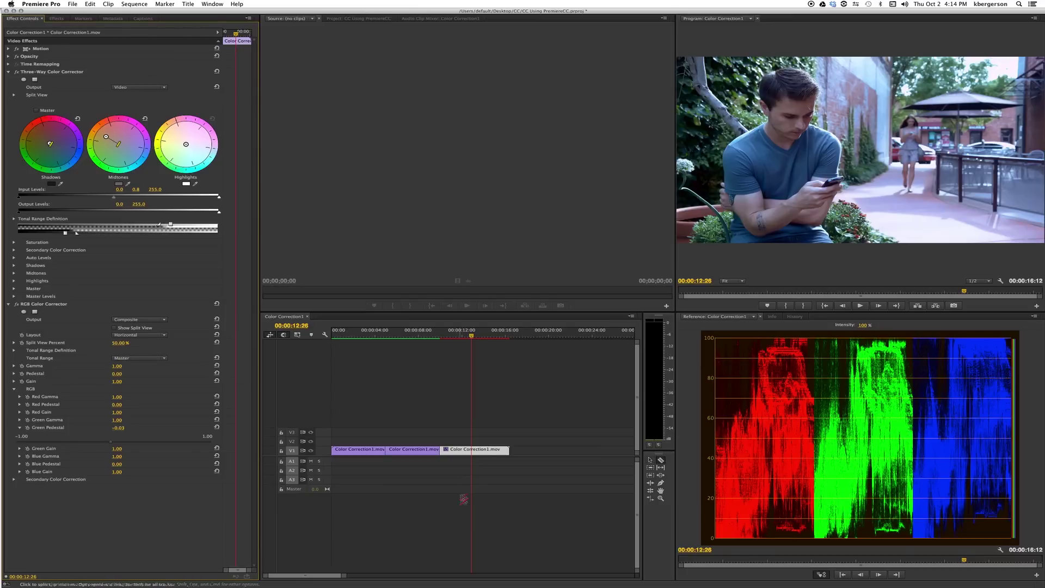
click(472, 450)
click(411, 450)
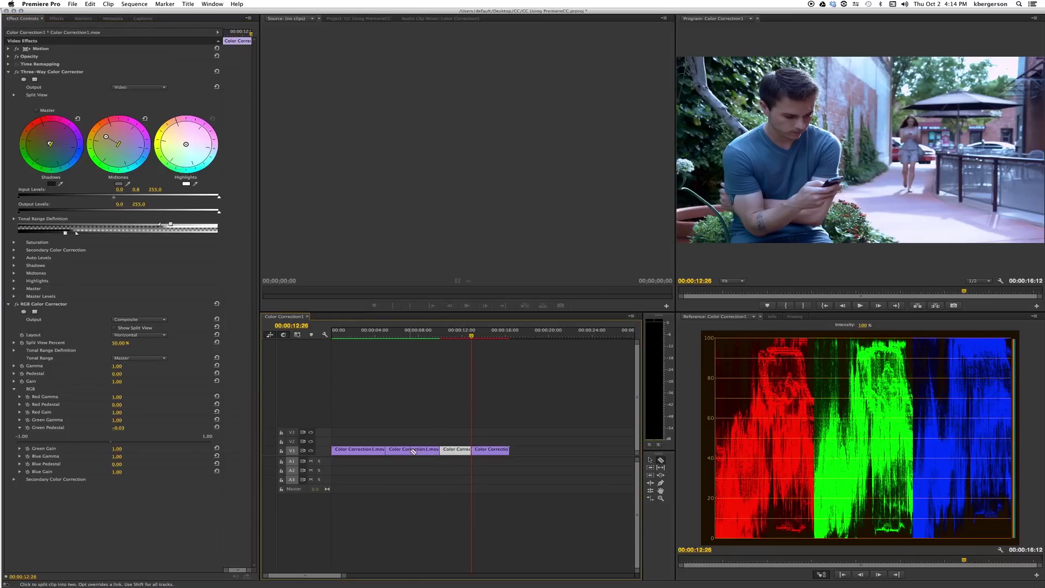
click(357, 449)
key(v)
Turn off the Three-Way, RGB and Fast Color Correctors on the chart clip's first half and compare both halves.
click(345, 450)
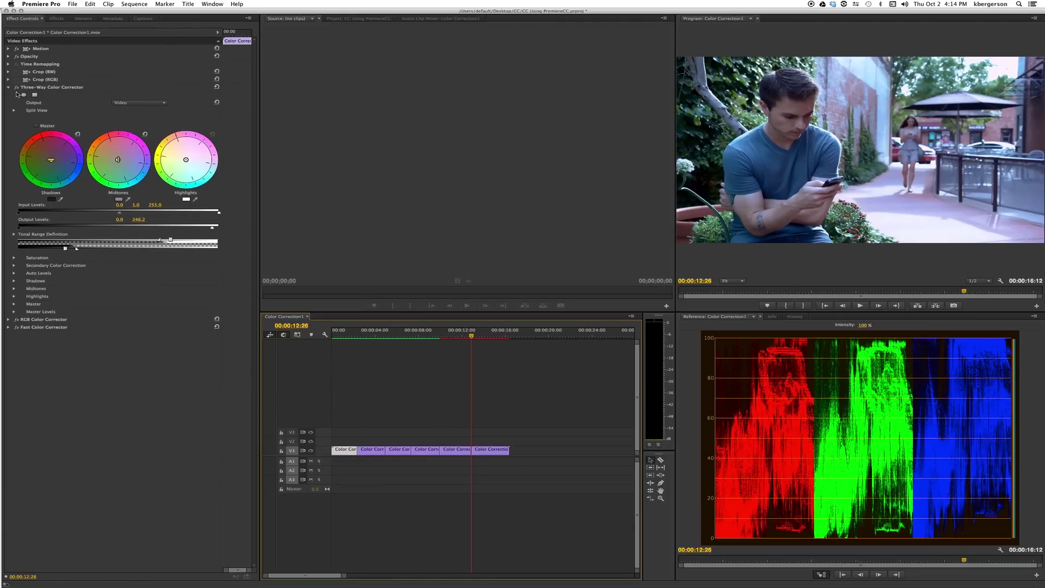
click(17, 87)
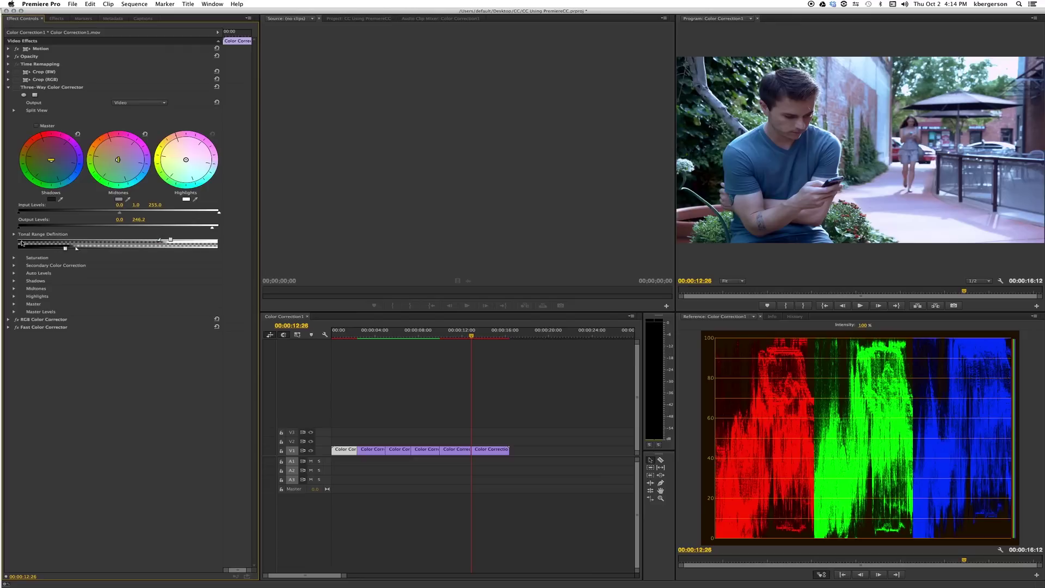
click(8, 87)
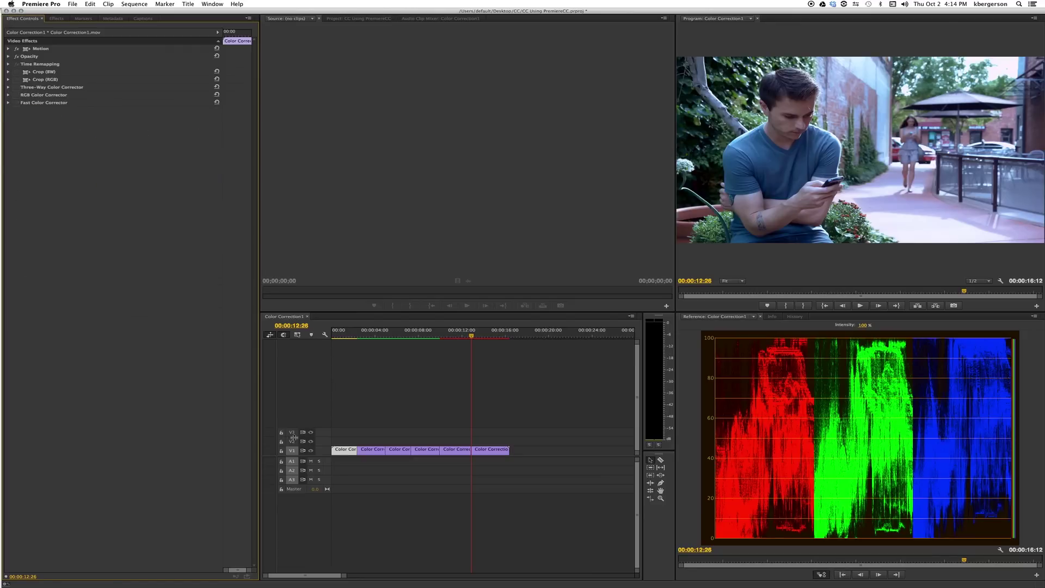
click(346, 338)
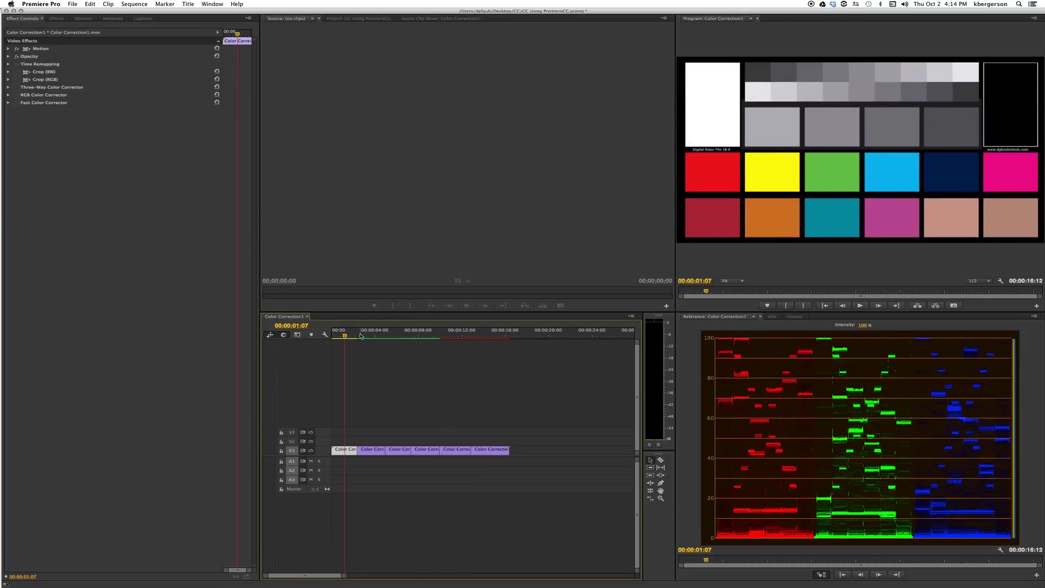
click(370, 336)
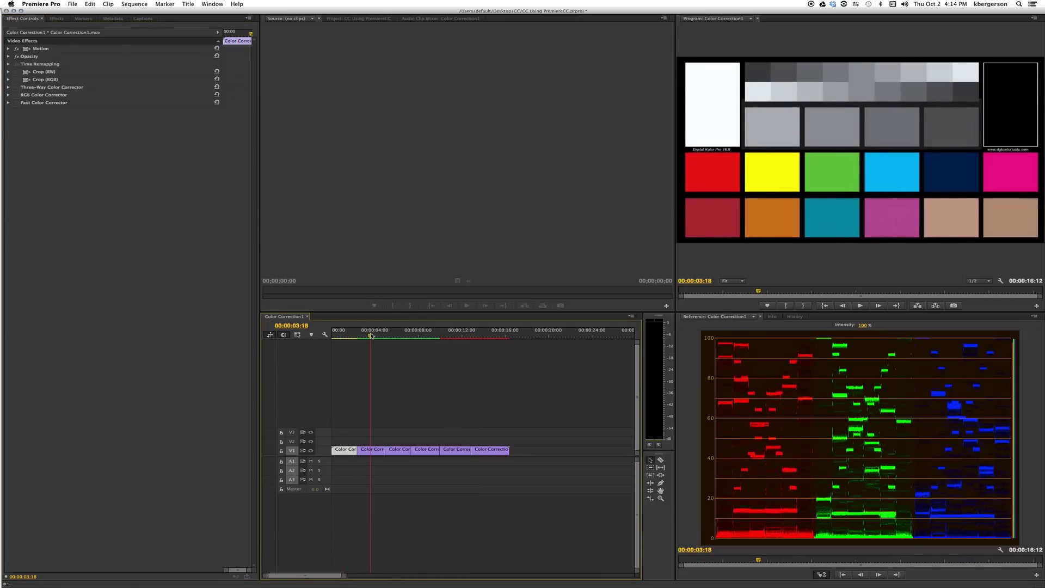
Turn off the three color corrector effects on the portrait clip's first half and compare it with the second half.
drag(371, 336, 399, 334)
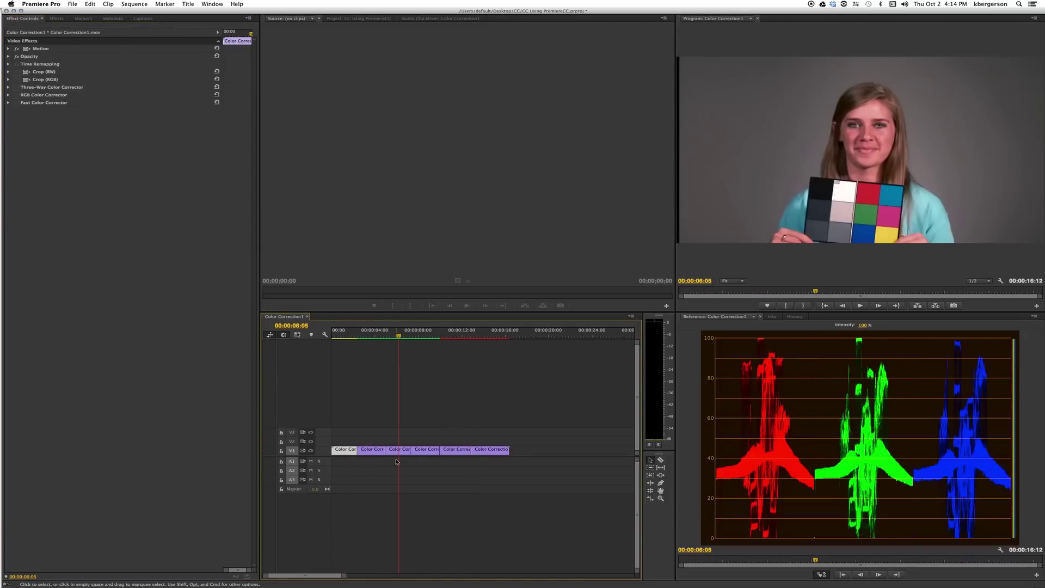
click(398, 449)
click(9, 102)
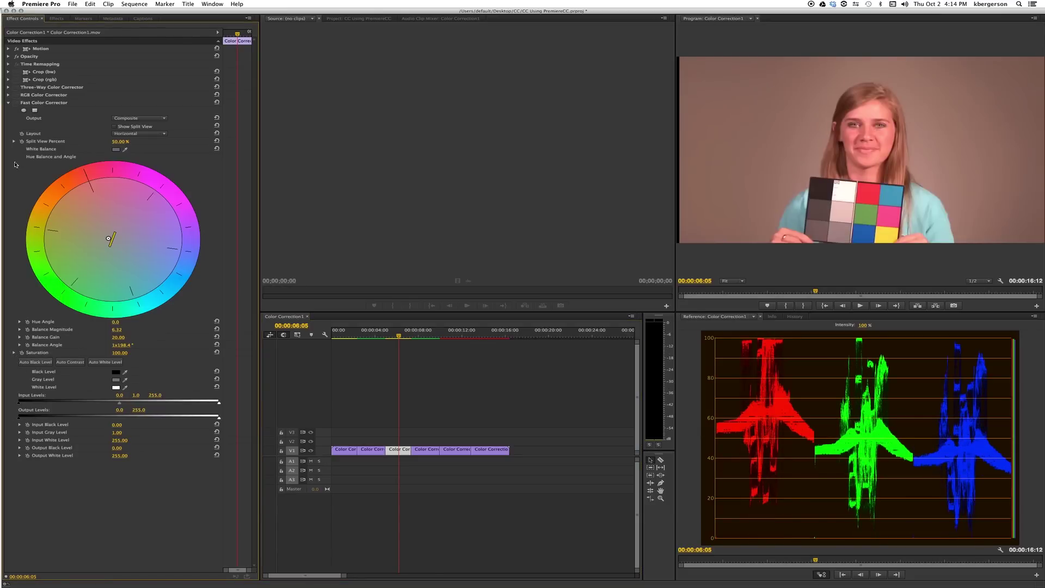
click(8, 103)
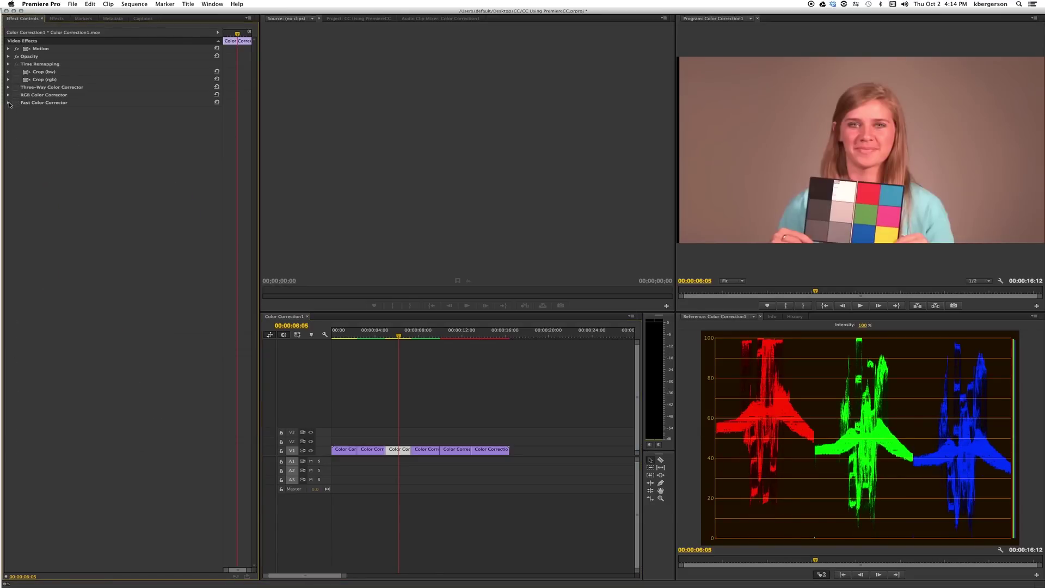
click(431, 335)
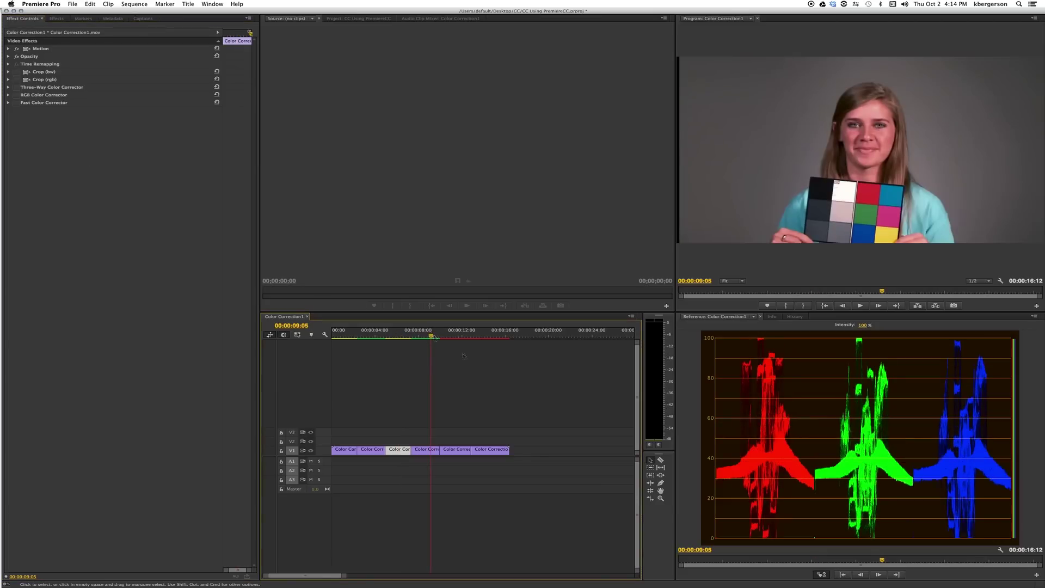
Turn off the Three-Way and RGB Color Correctors on the first half of the outdoor clip.
click(455, 449)
click(455, 336)
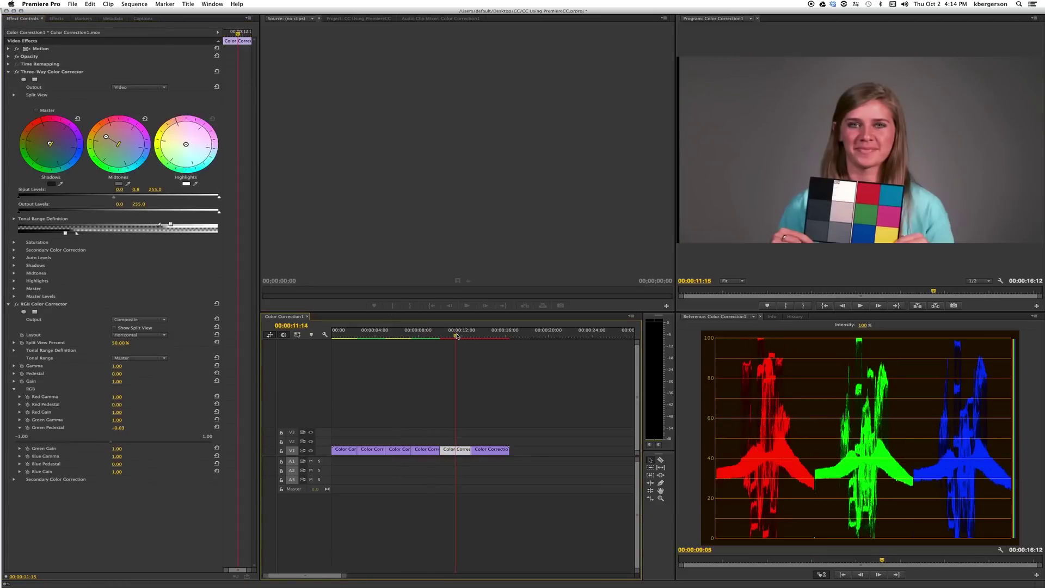
click(8, 71)
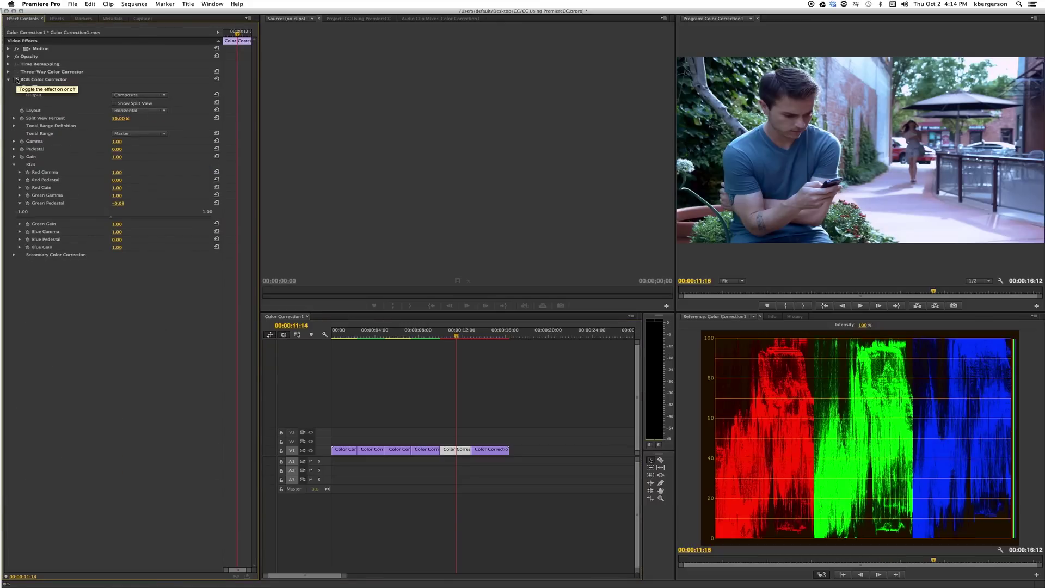
click(17, 81)
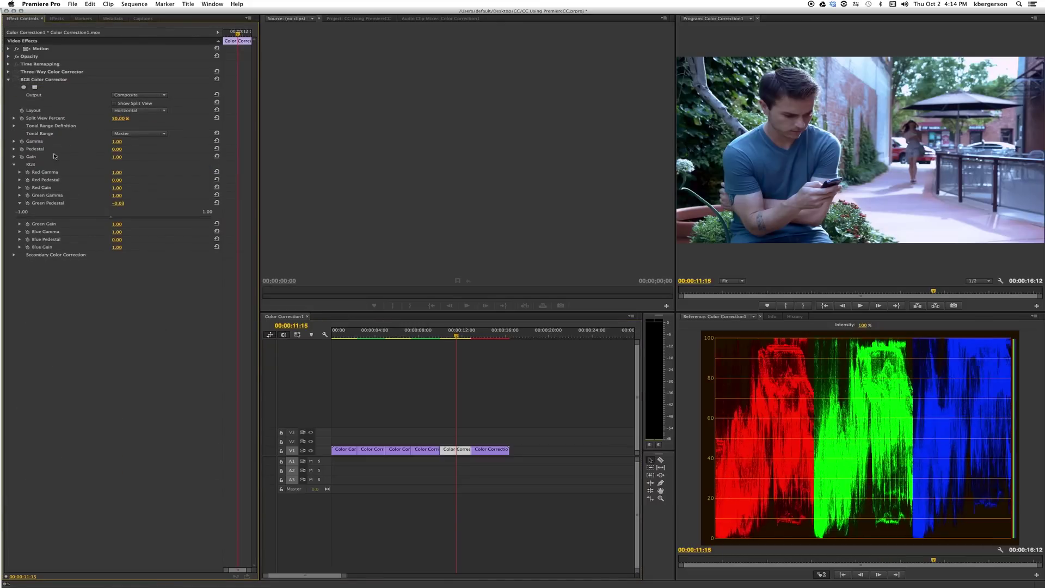
click(8, 79)
View the corrected second half of the outdoor clip and render the sequence.
click(492, 332)
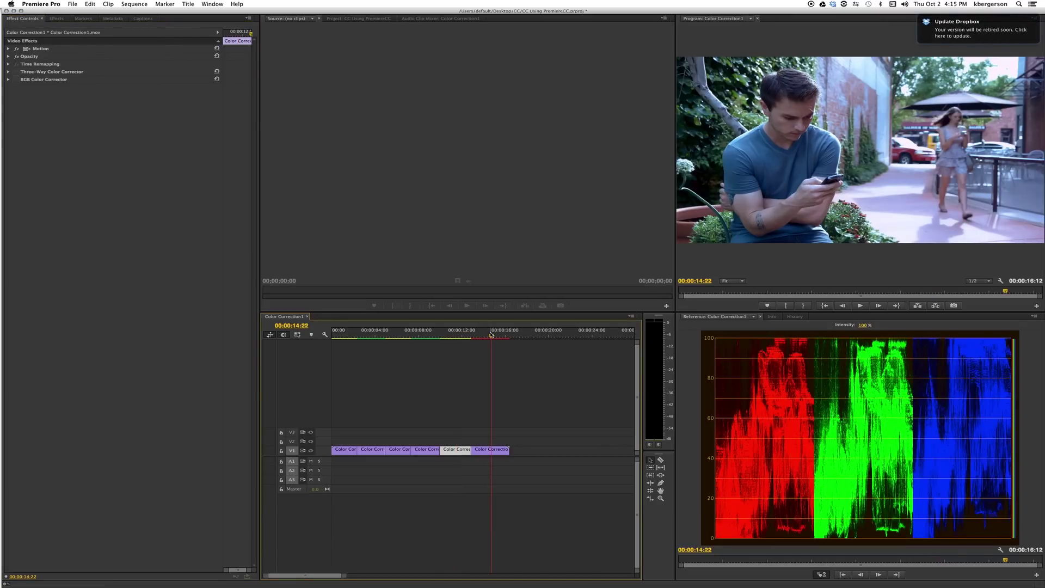
key(Return)
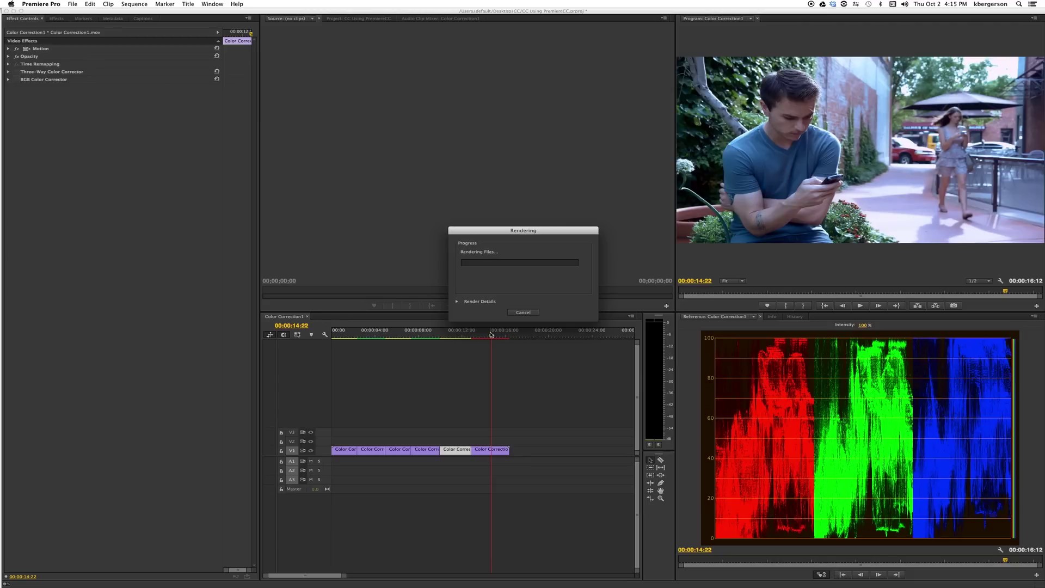